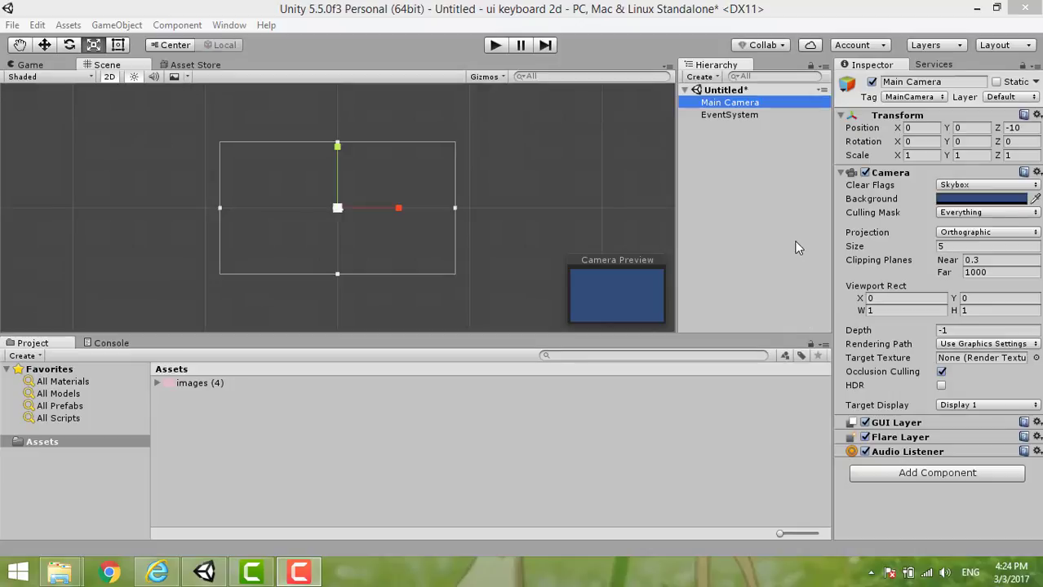
# Add a UI Canvas to the scene
pyautogui.click(117, 25)
pyautogui.moveTo(177, 25)
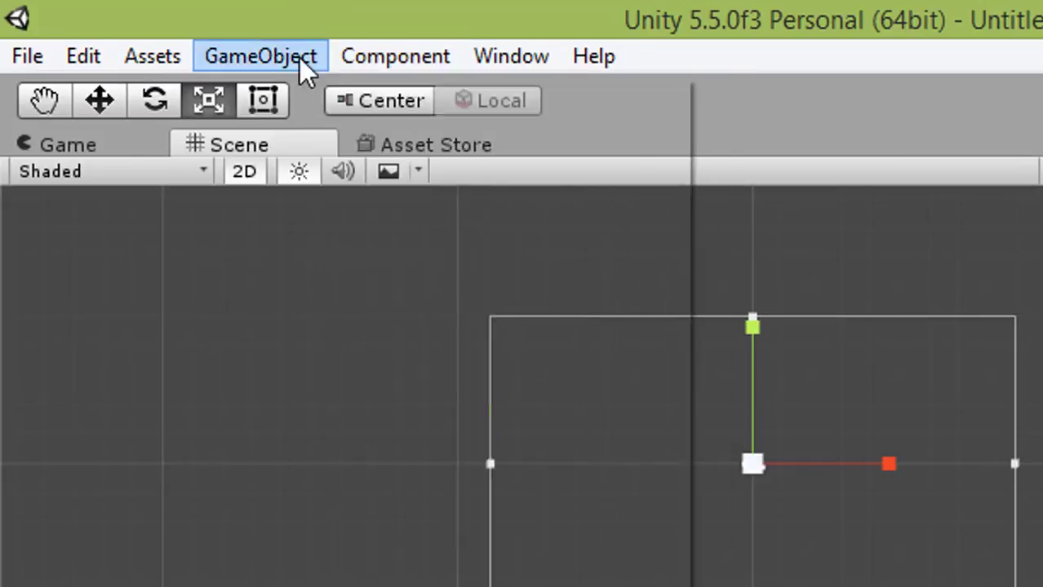
pyautogui.moveTo(291, 65)
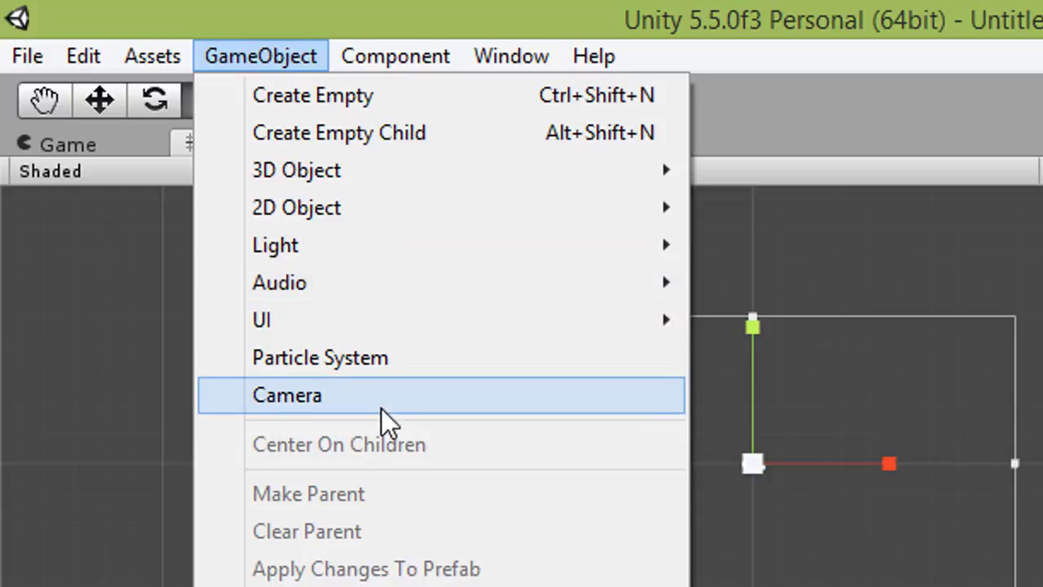
pyautogui.moveTo(394, 316)
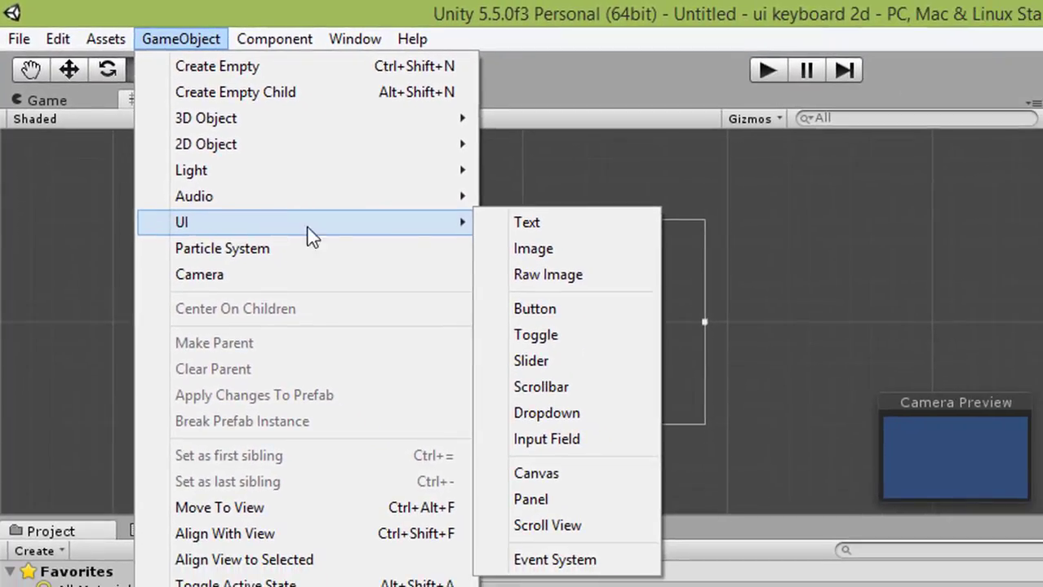
pyautogui.click(562, 482)
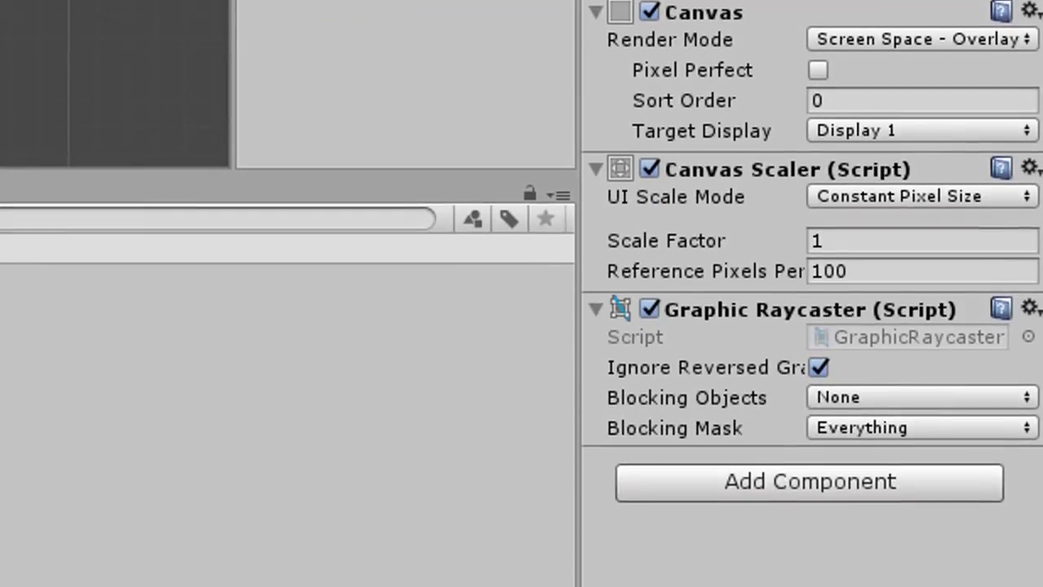
# Add a UI Image component to the Canvas
pyautogui.click(826, 481)
pyautogui.scroll(-3, 837, 322)
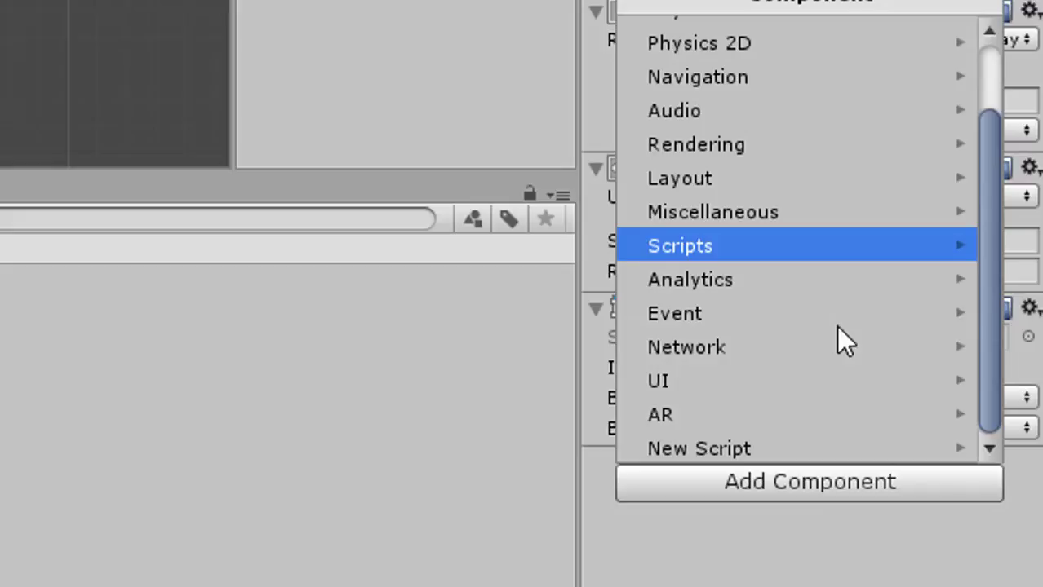
pyautogui.click(734, 385)
pyautogui.scroll(-2, 881, 204)
pyautogui.scroll(2, 852, 216)
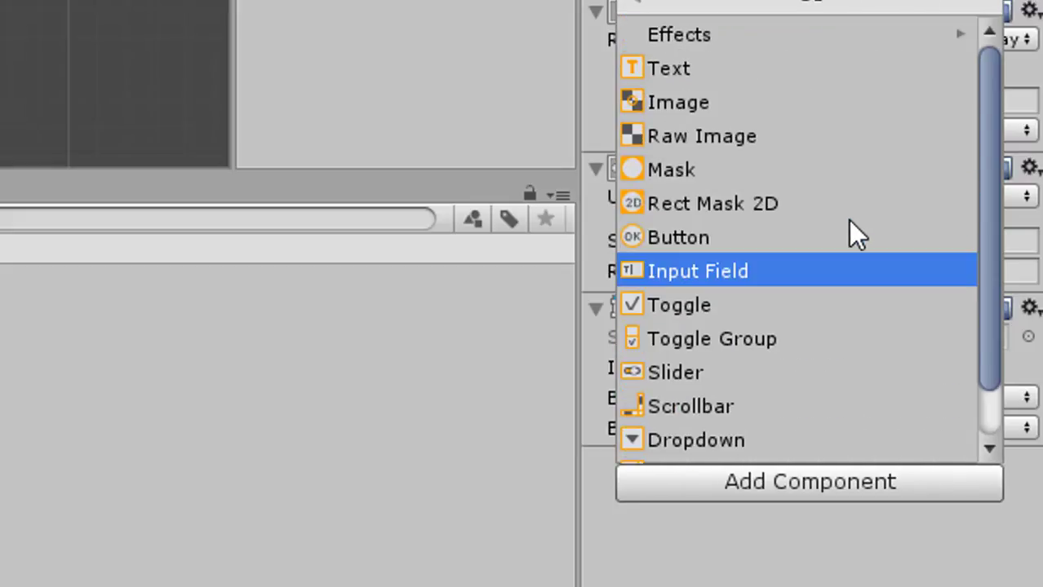
pyautogui.click(765, 103)
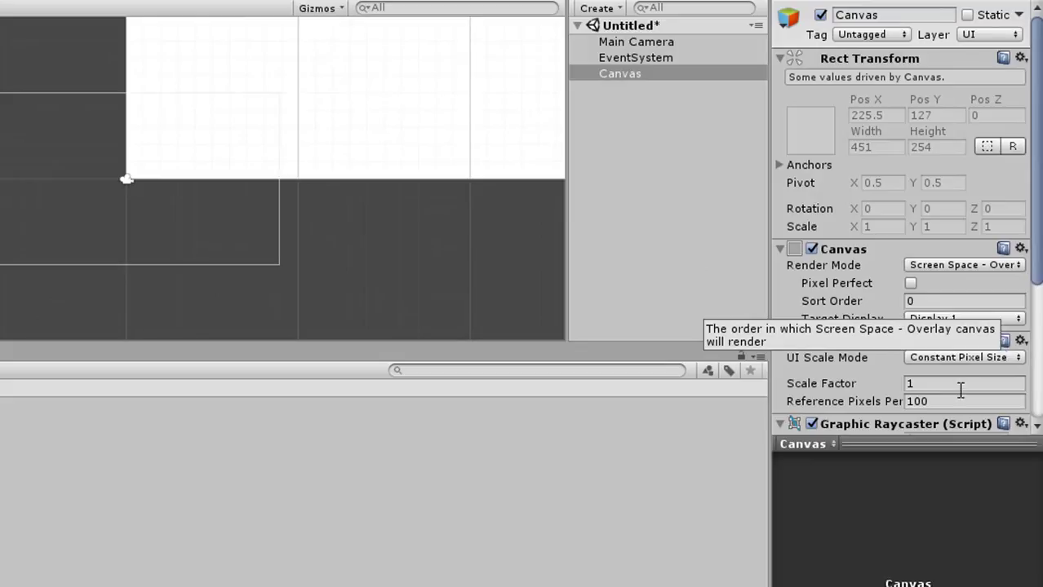
pyautogui.scroll(-4, 906, 226)
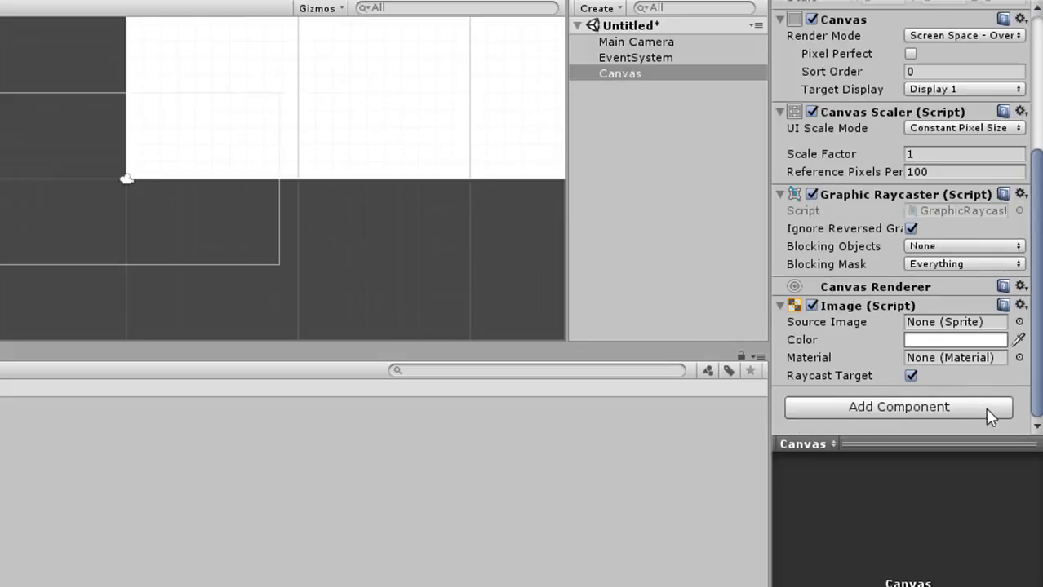
pyautogui.scroll(-1, 437, 204)
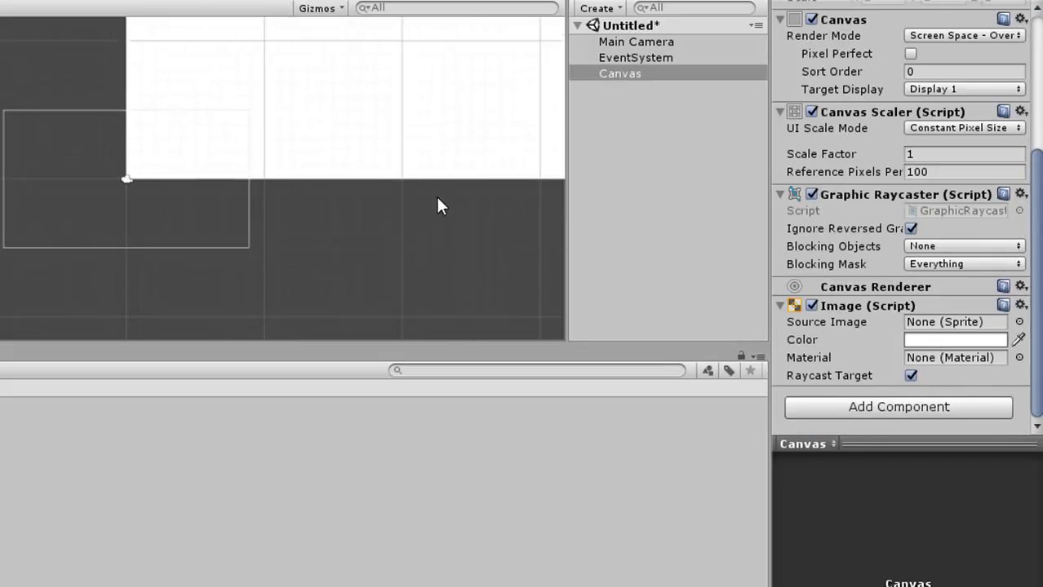
# Frame the Canvas in the Scene view and try to scale it vertically with the Scale tool
pyautogui.doubleClick(642, 73)
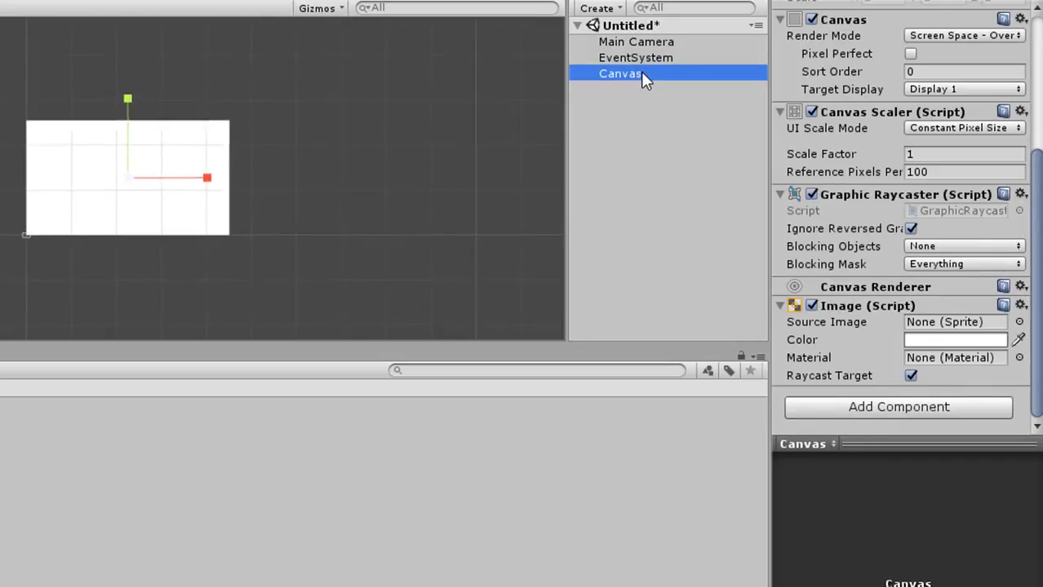
pyautogui.scroll(2, 318, 199)
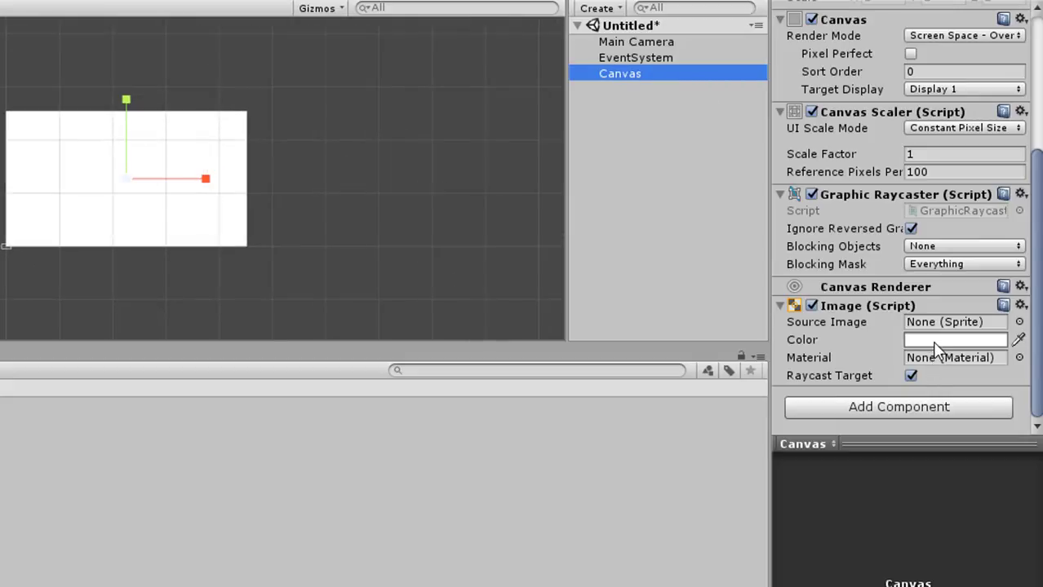
pyautogui.click(126, 101)
pyautogui.moveTo(126, 100); pyautogui.dragTo(145, 152)
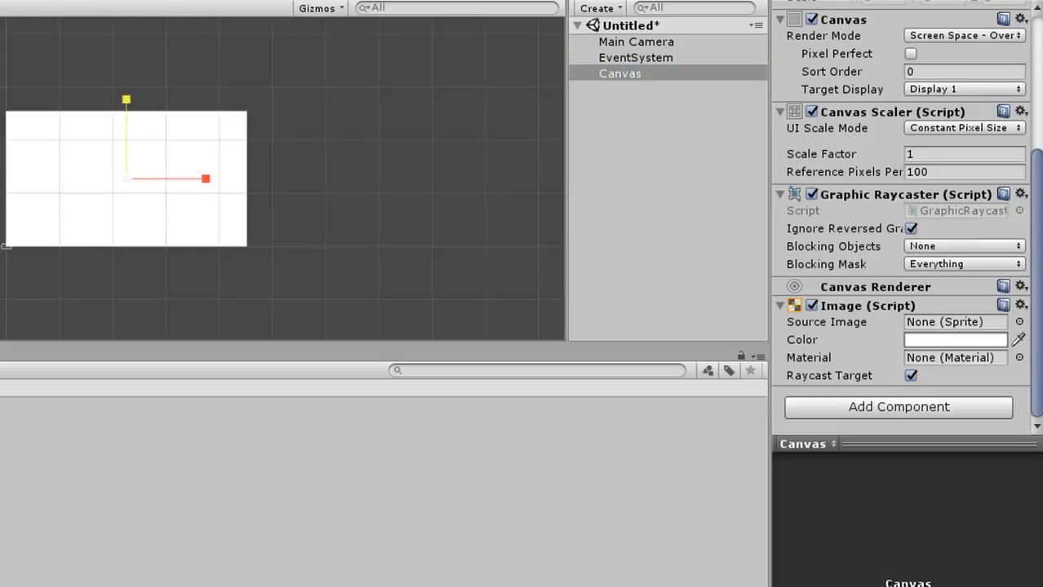
pyautogui.hotkey('ctrl', '2')
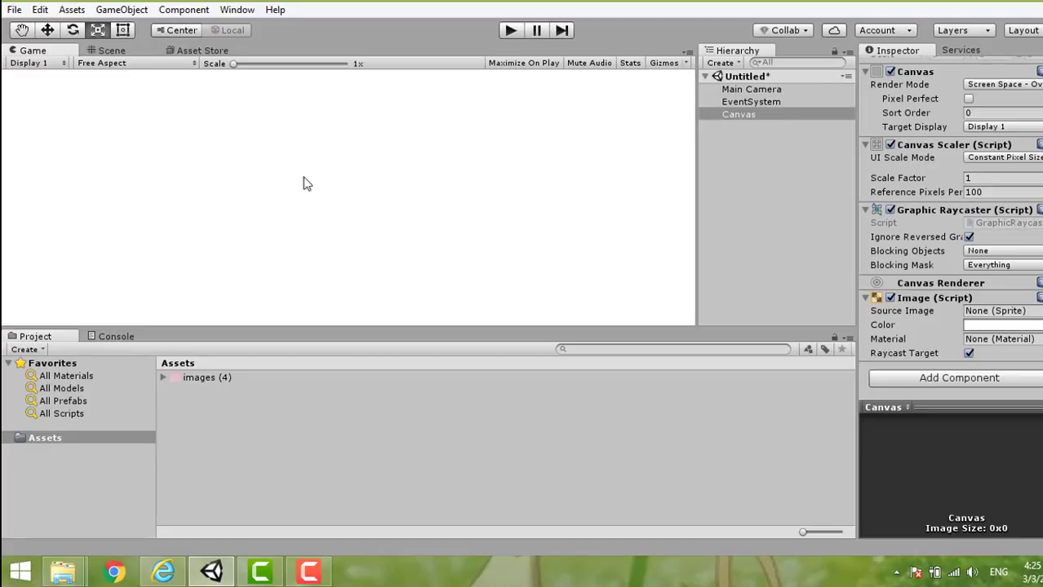
pyautogui.click(97, 50)
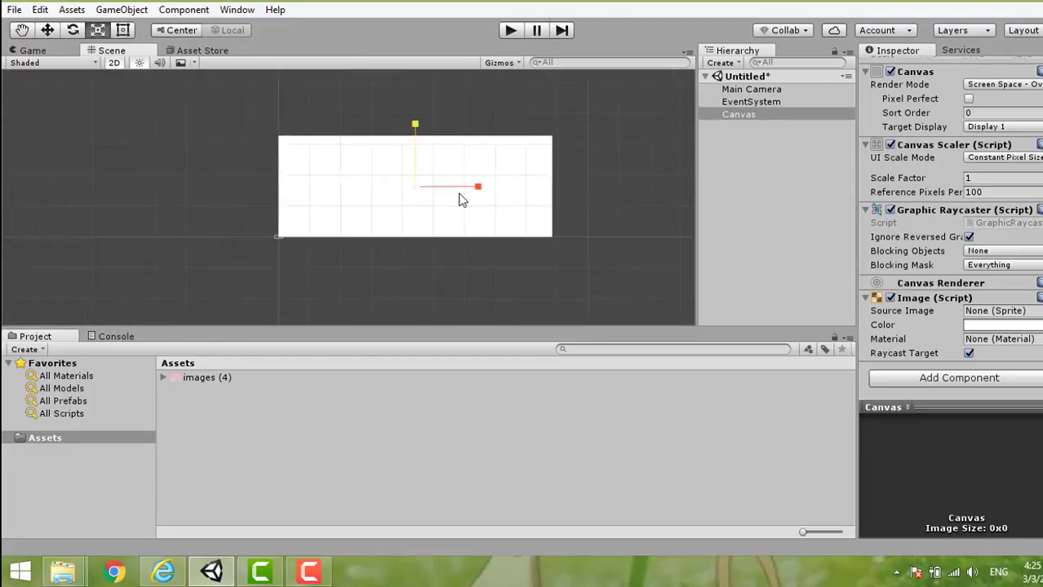
pyautogui.scroll(2, 545, 188)
pyautogui.moveTo(432, 126); pyautogui.dragTo(432, 105)
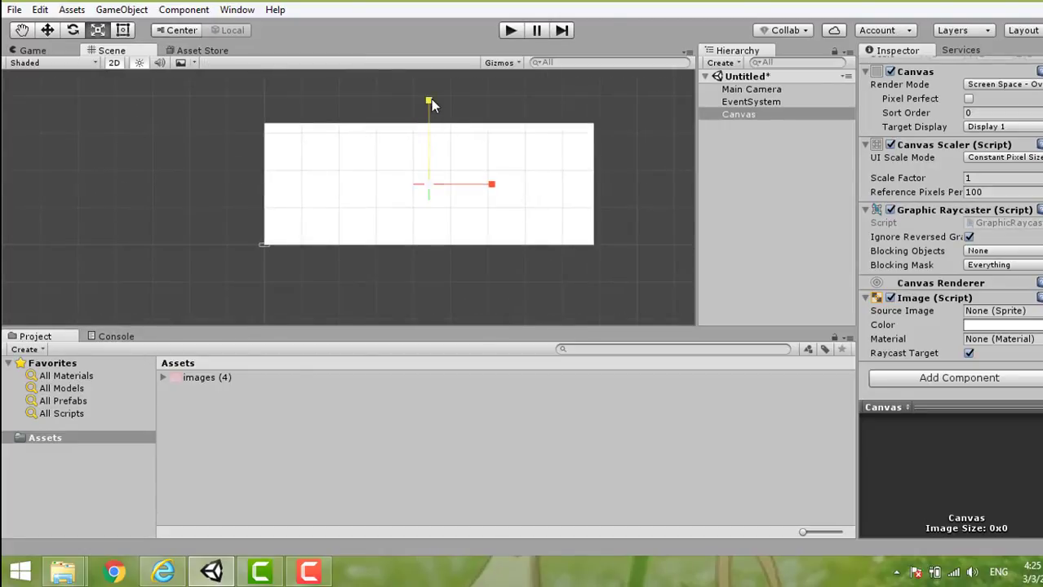
# Activate the Move tool and compare how the Canvas appears in the Scene and Game views
pyautogui.press('w')
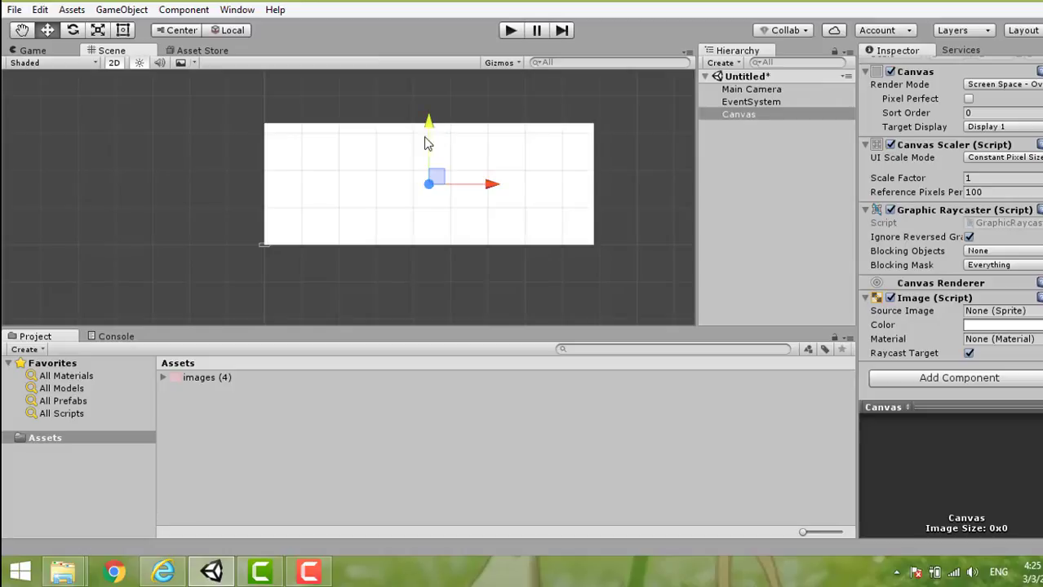
pyautogui.scroll(1, 346, 194)
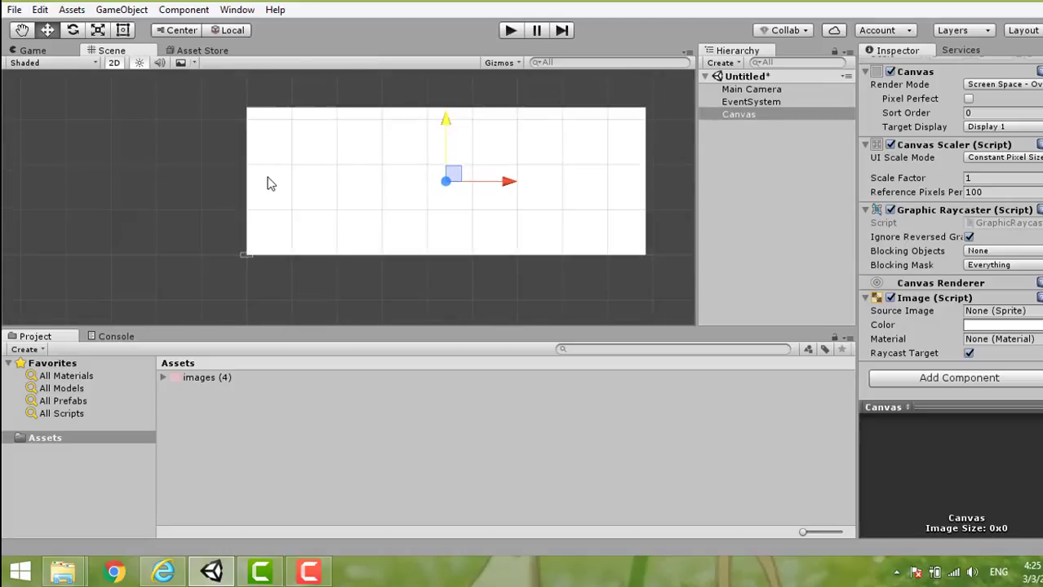
pyautogui.scroll(-1, 277, 173)
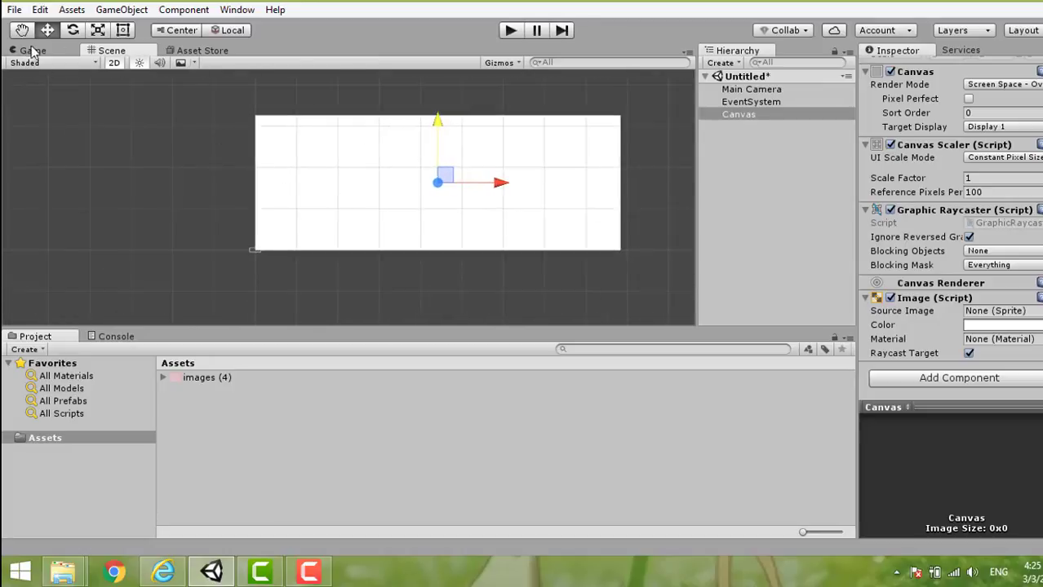
pyautogui.click(34, 51)
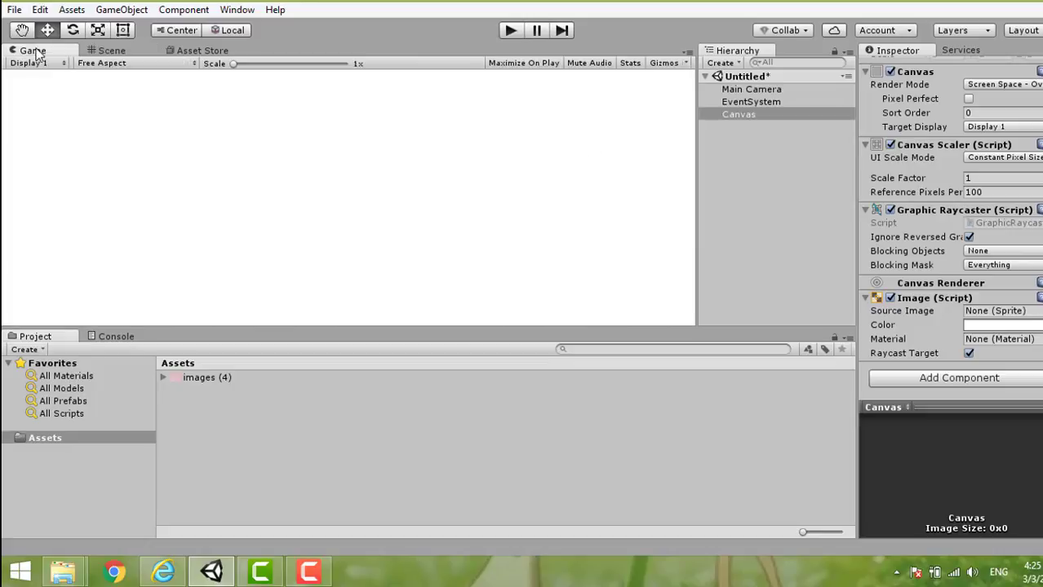
pyautogui.click(98, 51)
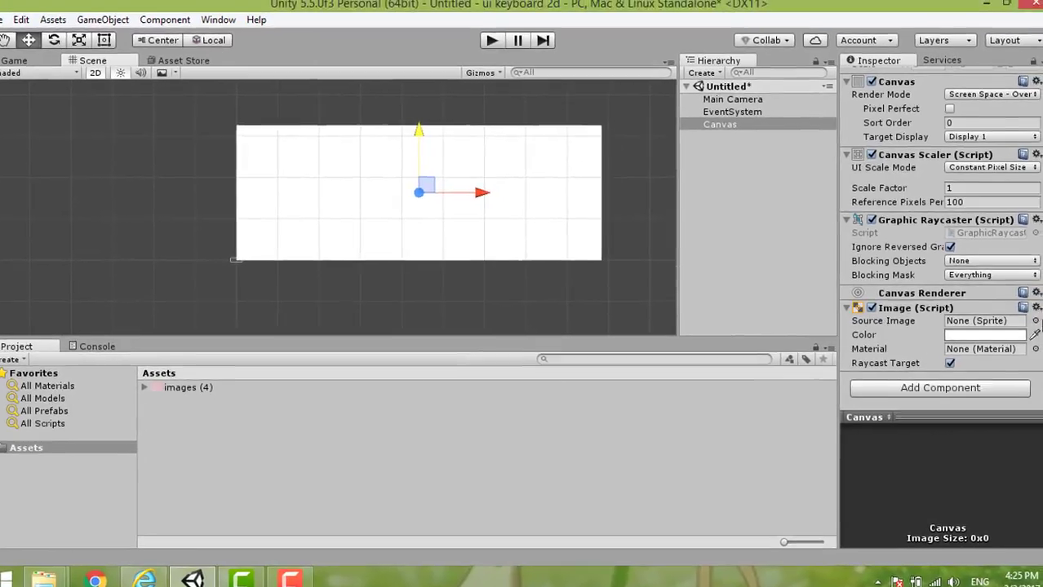
# Set the Canvas Image component's source image to the images (4) sprite
pyautogui.click(1042, 311)
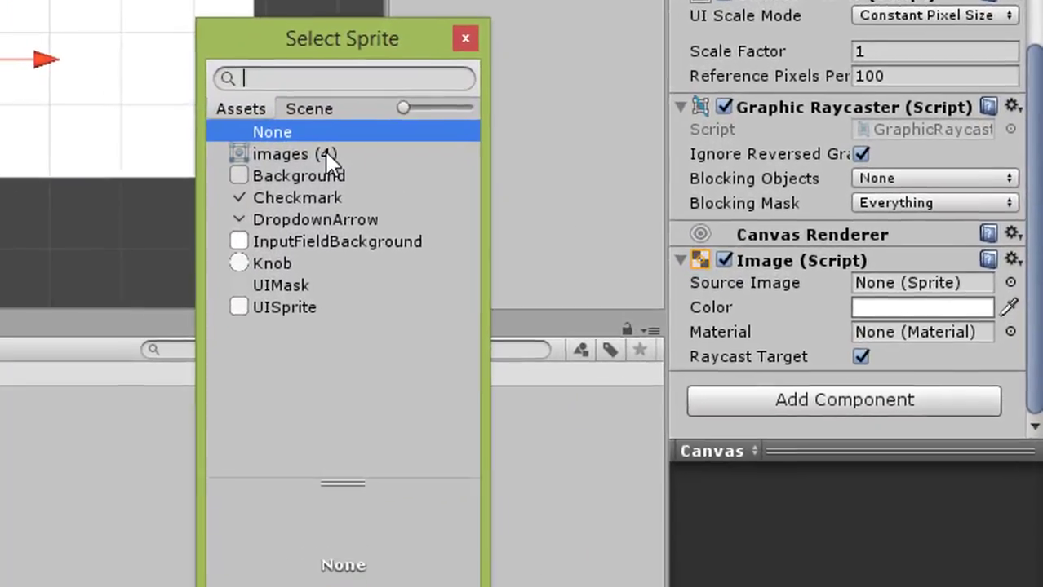
pyautogui.click(556, 229)
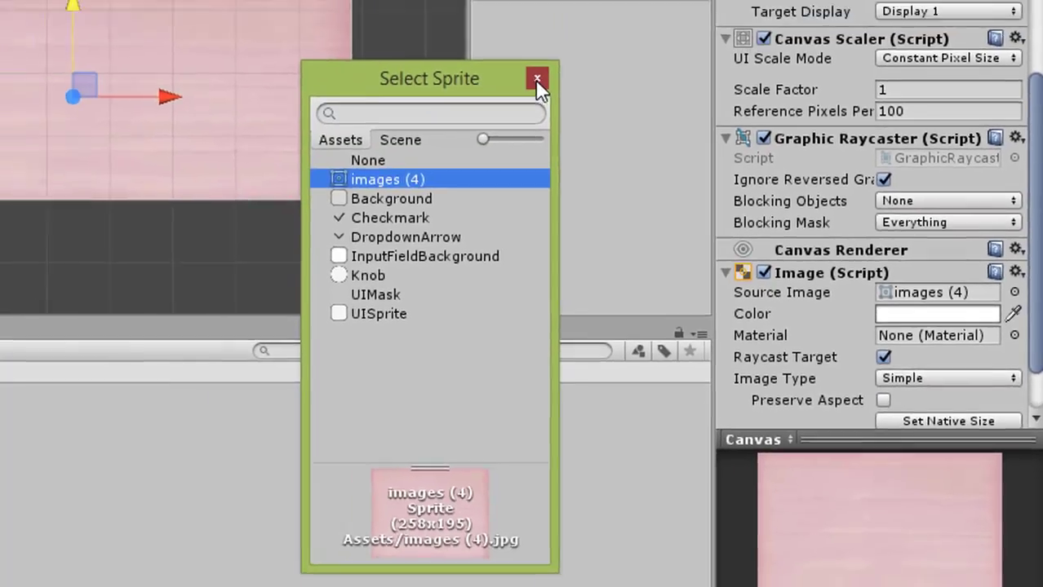
pyautogui.click(536, 80)
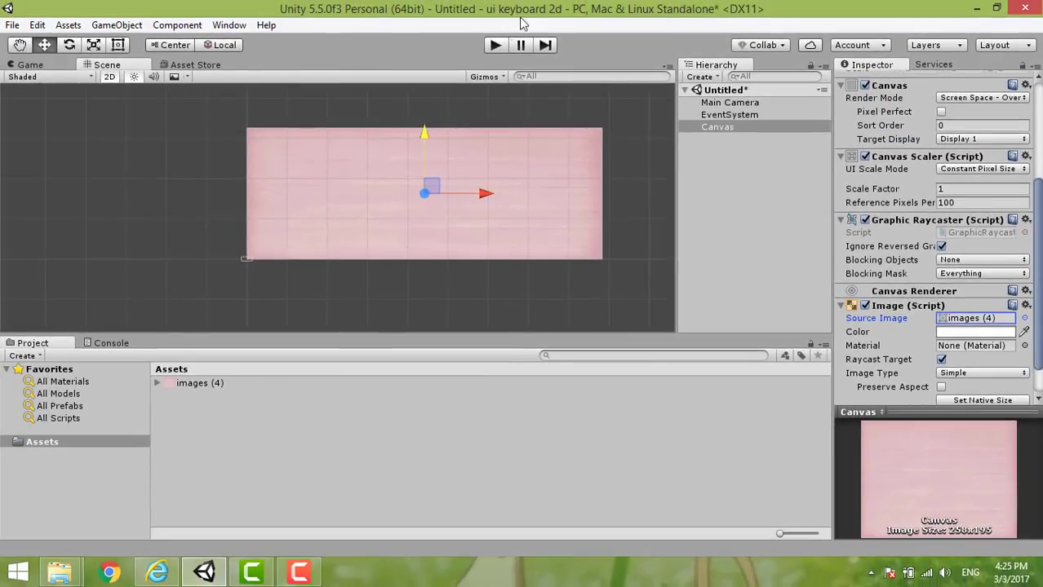
# Run the scene to preview the background, then stop it and return to the Scene view
pyautogui.click(495, 45)
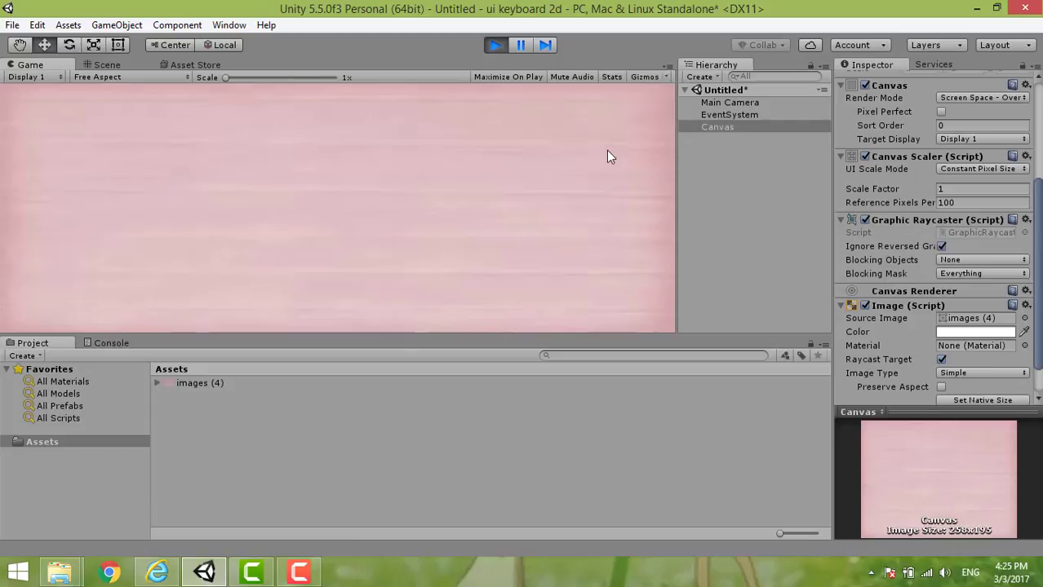
pyautogui.click(496, 45)
pyautogui.click(107, 65)
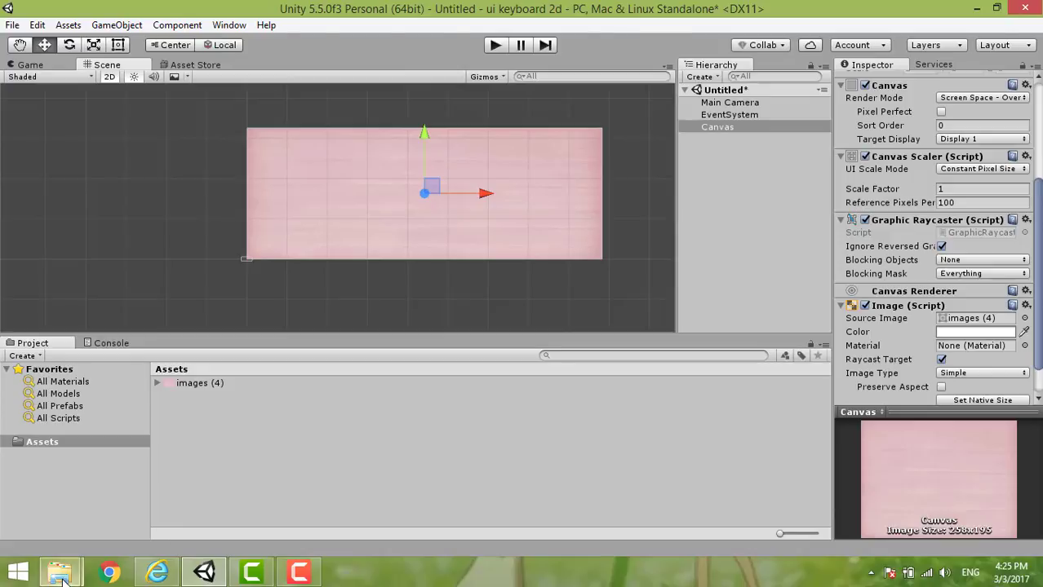
# Import the alphabet image folder from Pictures into the project's Assets
pyautogui.moveTo(60, 573)
pyautogui.click(231, 508)
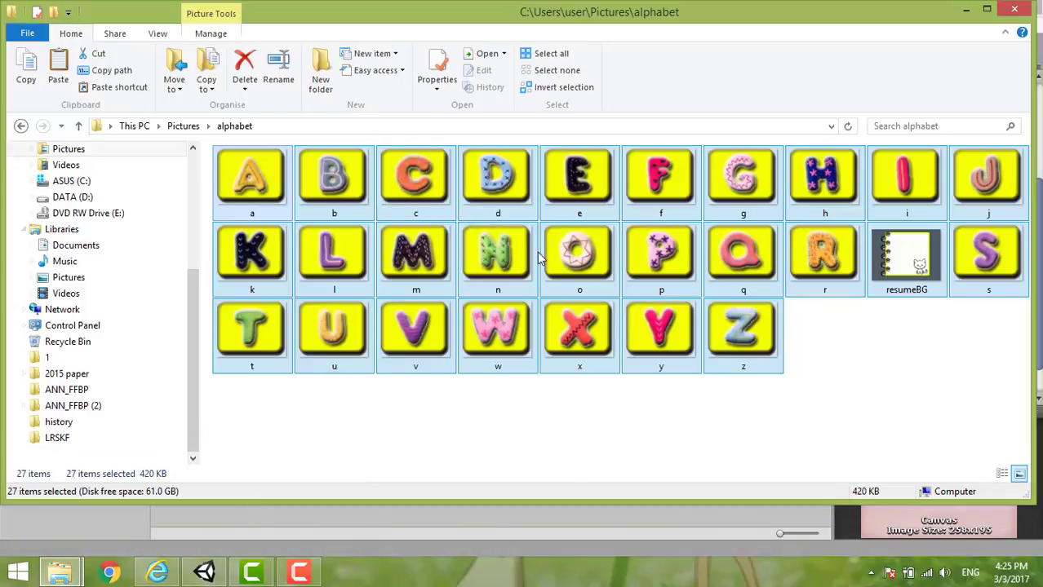
pyautogui.click(966, 10)
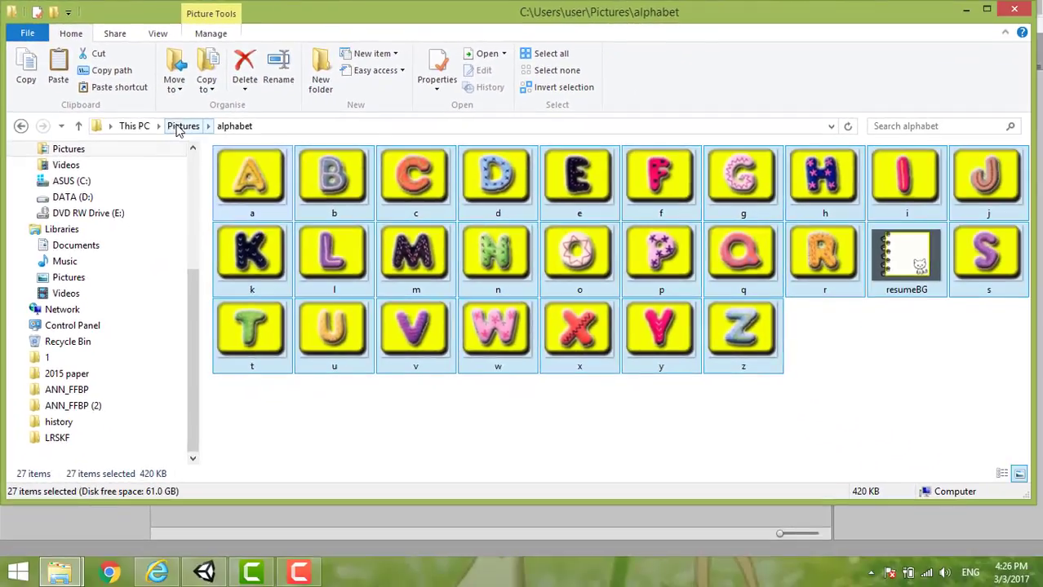
pyautogui.click(258, 177)
pyautogui.press('super+Right')
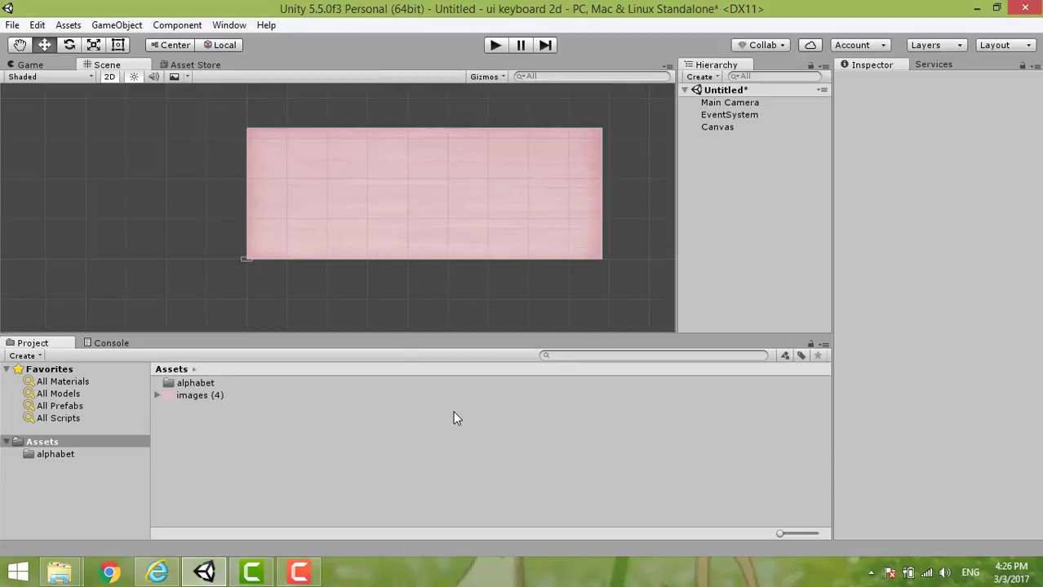
# Open the imported alphabet folder and inspect the import settings of image a
pyautogui.doubleClick(189, 383)
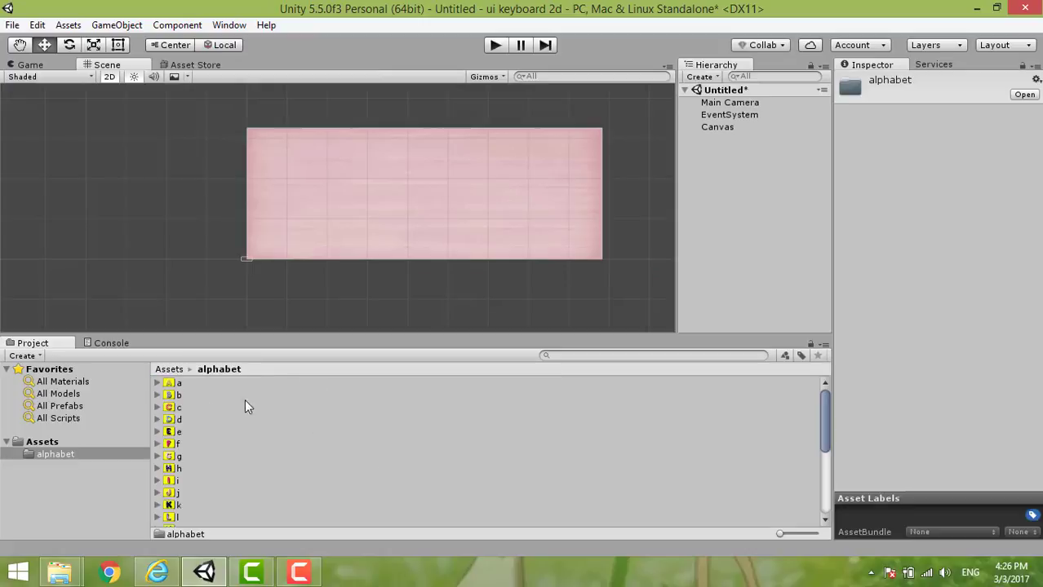
pyautogui.click(175, 383)
pyautogui.click(279, 226)
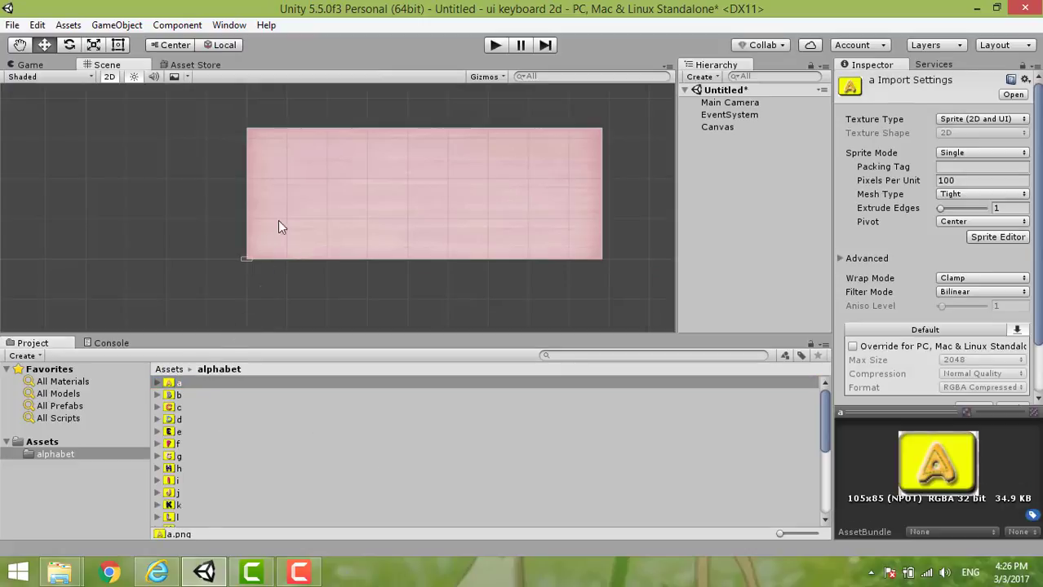
pyautogui.click(172, 381)
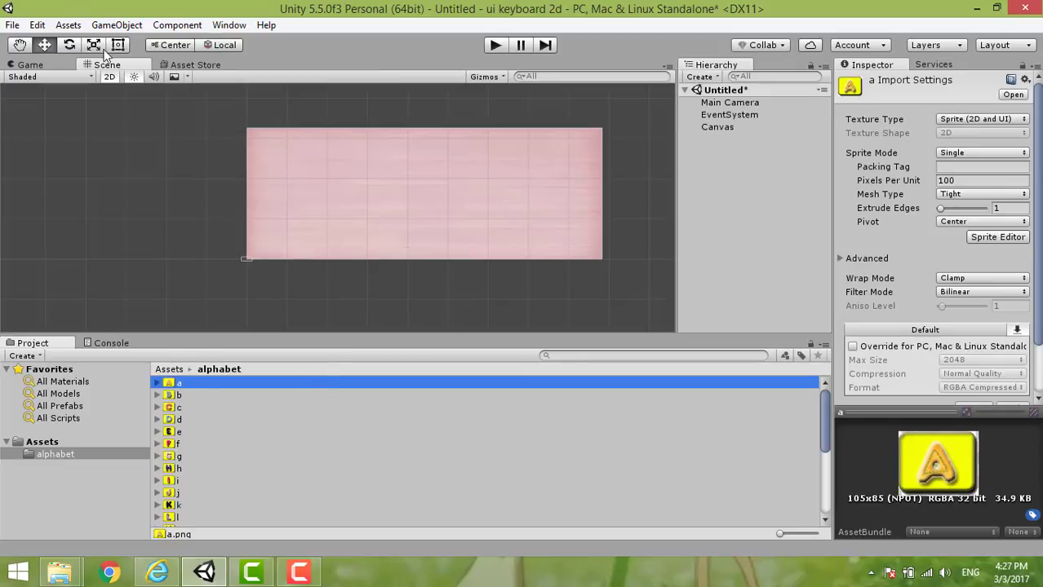
# Add a UI Button to the Canvas
pyautogui.click(12, 26)
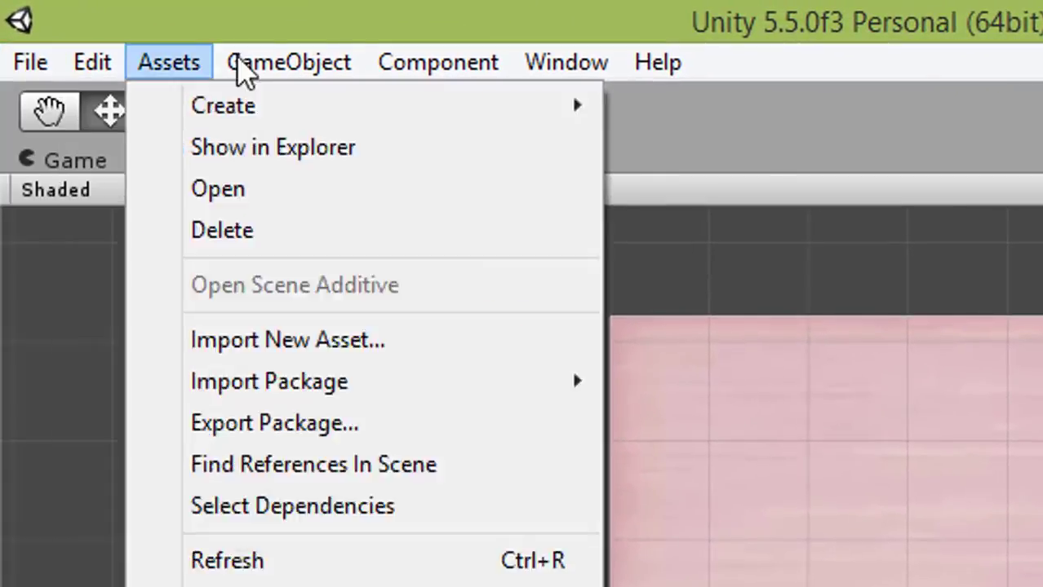
pyautogui.moveTo(267, 65)
pyautogui.moveTo(547, 359)
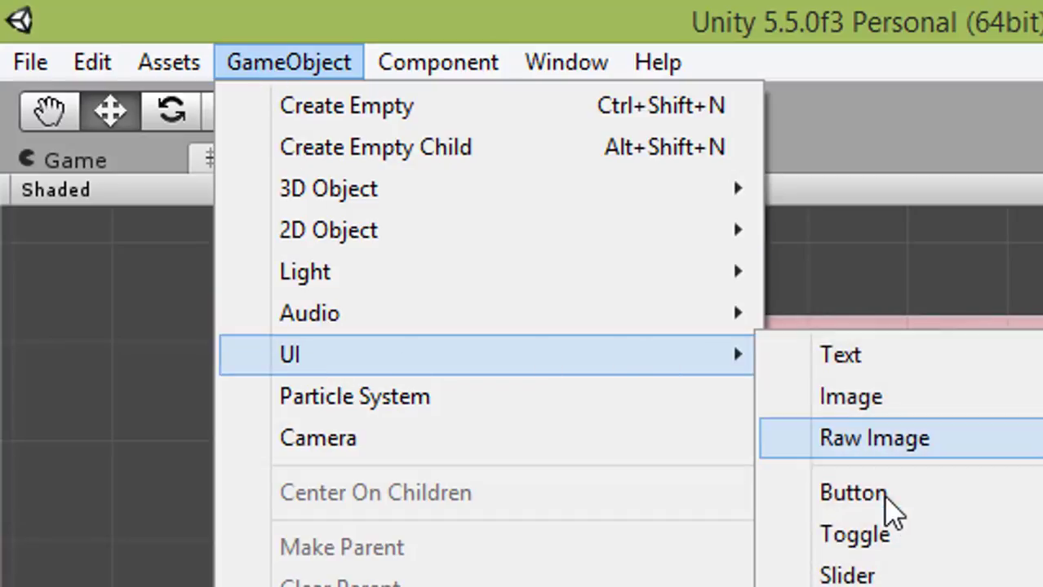
pyautogui.click(888, 498)
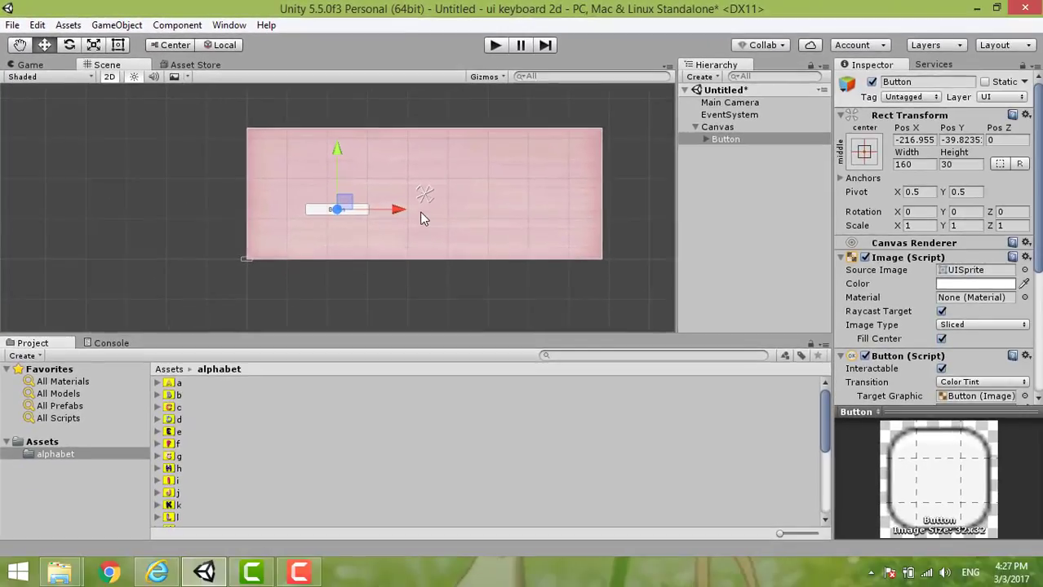
# Set the new button's width and height to 50 each
pyautogui.click(908, 164)
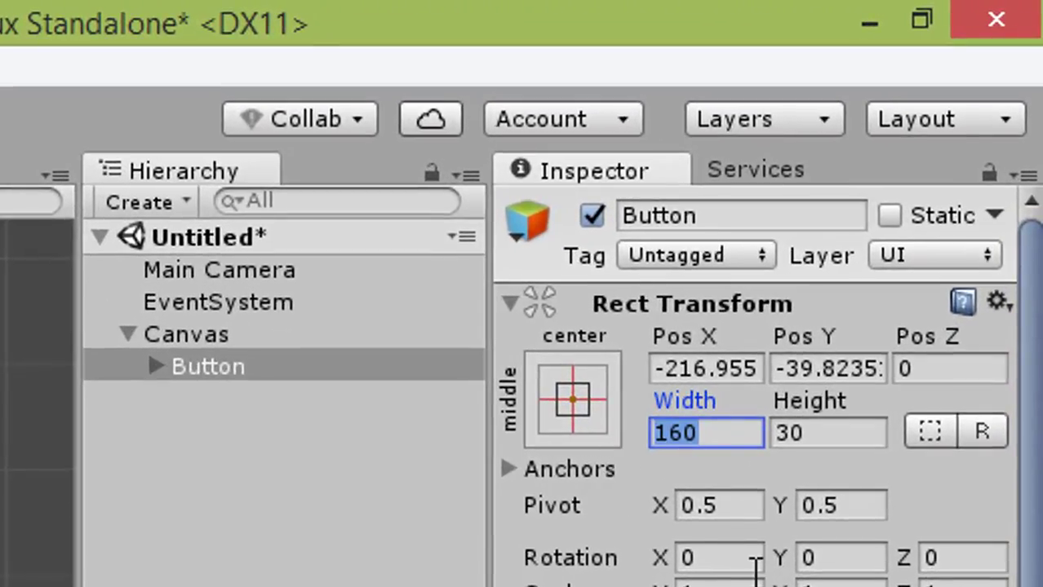
pyautogui.write('50')
pyautogui.moveTo(835, 428); pyautogui.dragTo(770, 434)
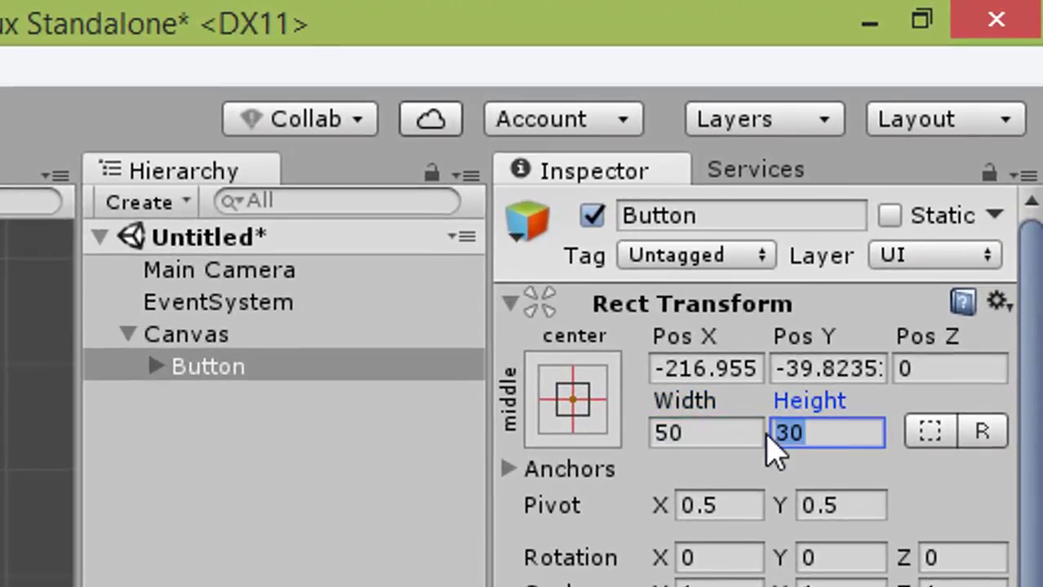
pyautogui.write('50')
pyautogui.scroll(-5, 771, 434)
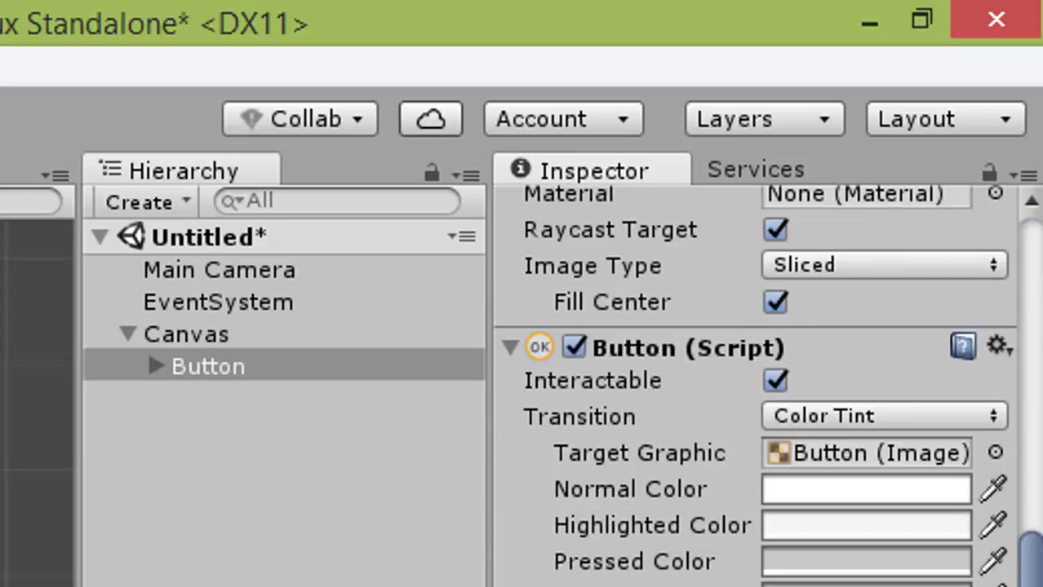
pyautogui.scroll(5, 760, 572)
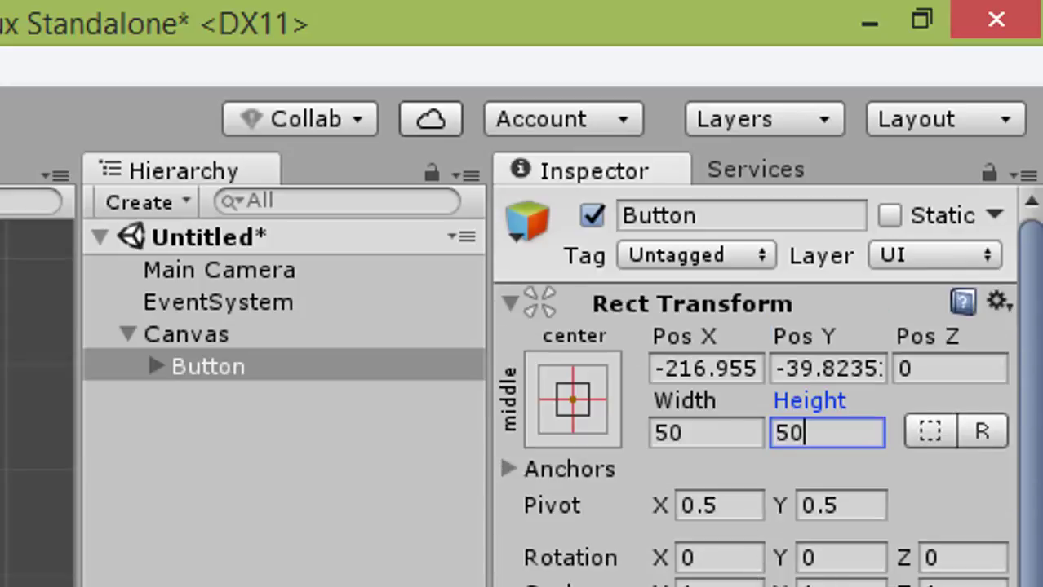
pyautogui.scroll(-5, 843, 373)
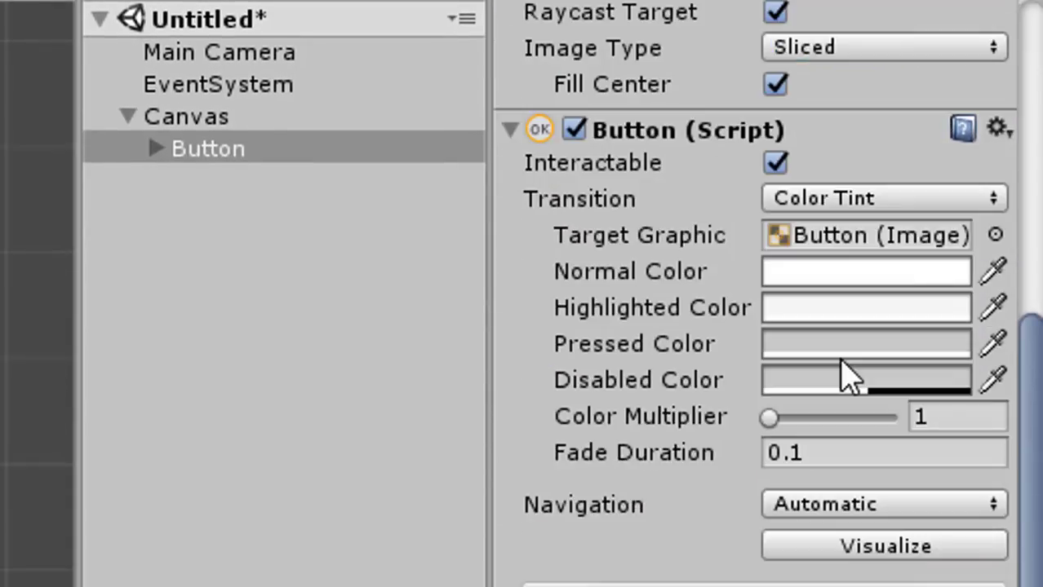
pyautogui.scroll(5, 847, 367)
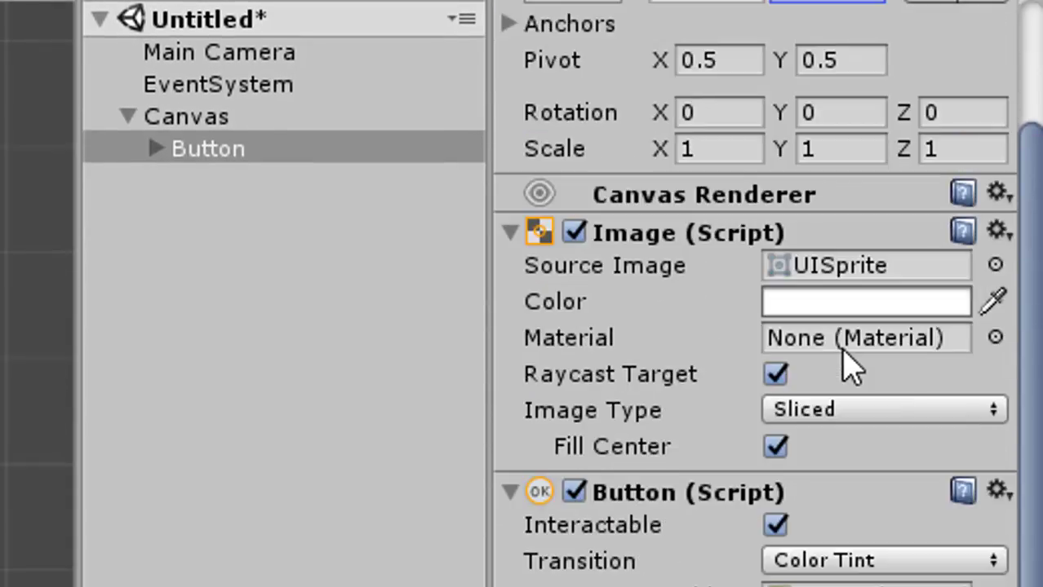
pyautogui.scroll(3, 849, 367)
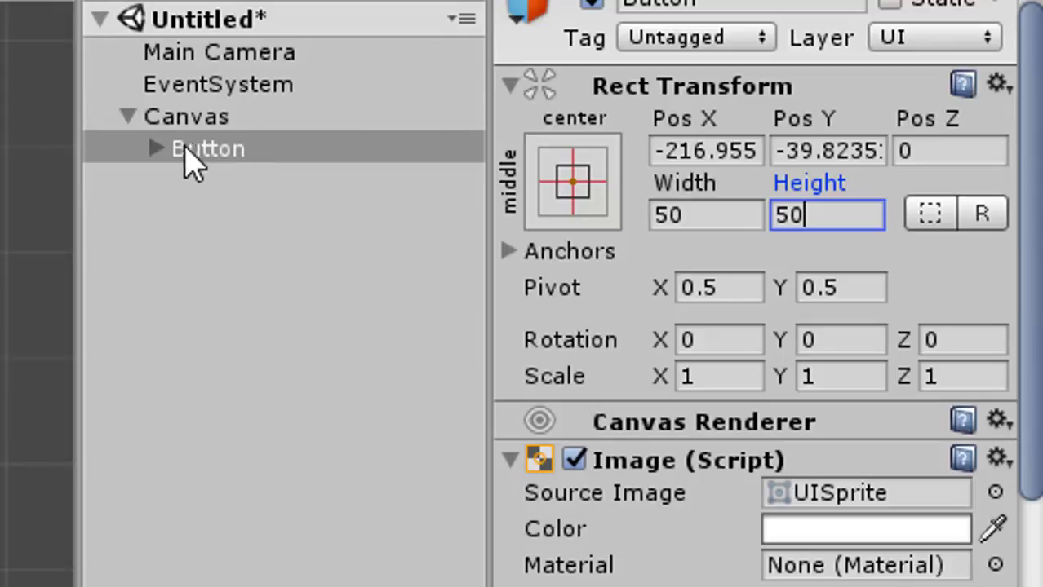
# Clear the default label from the button's Text child so the text is empty
pyautogui.click(155, 148)
pyautogui.click(230, 191)
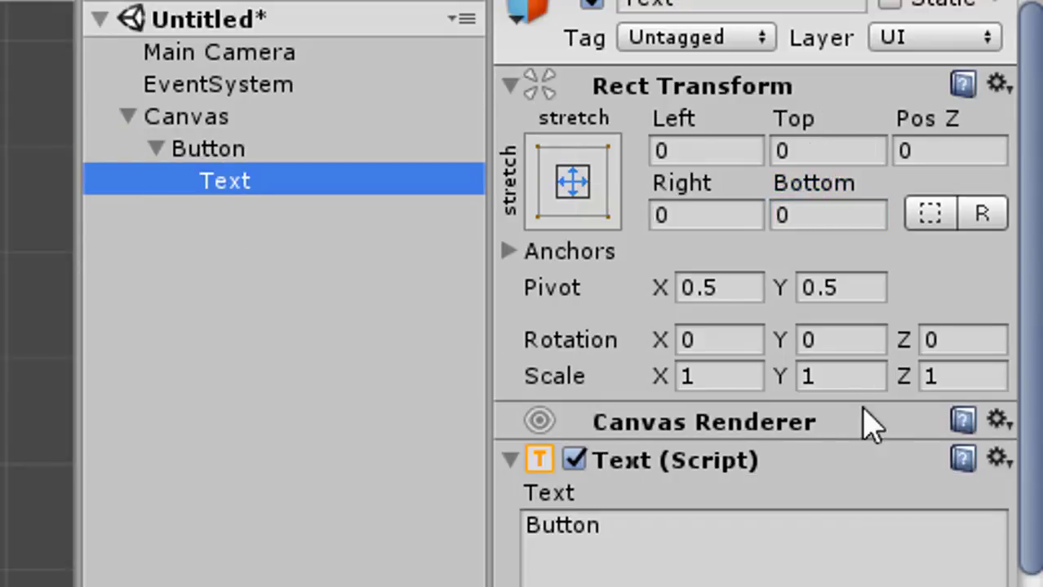
pyautogui.click(646, 528)
pyautogui.hotkey('ctrl', 'a')
pyautogui.press('BackSpace')
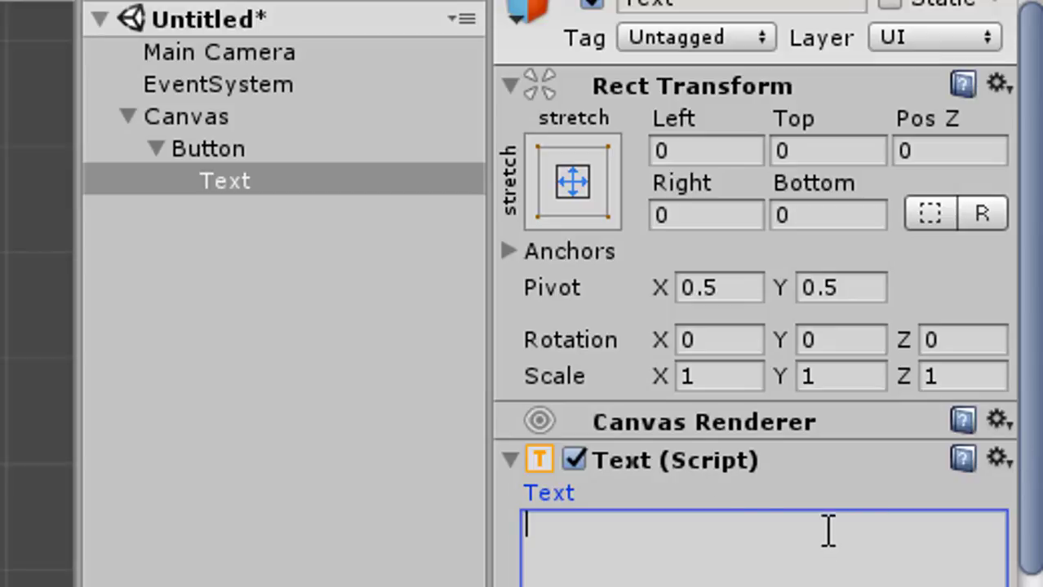
# Set the button's source image to sprite a
pyautogui.click(215, 152)
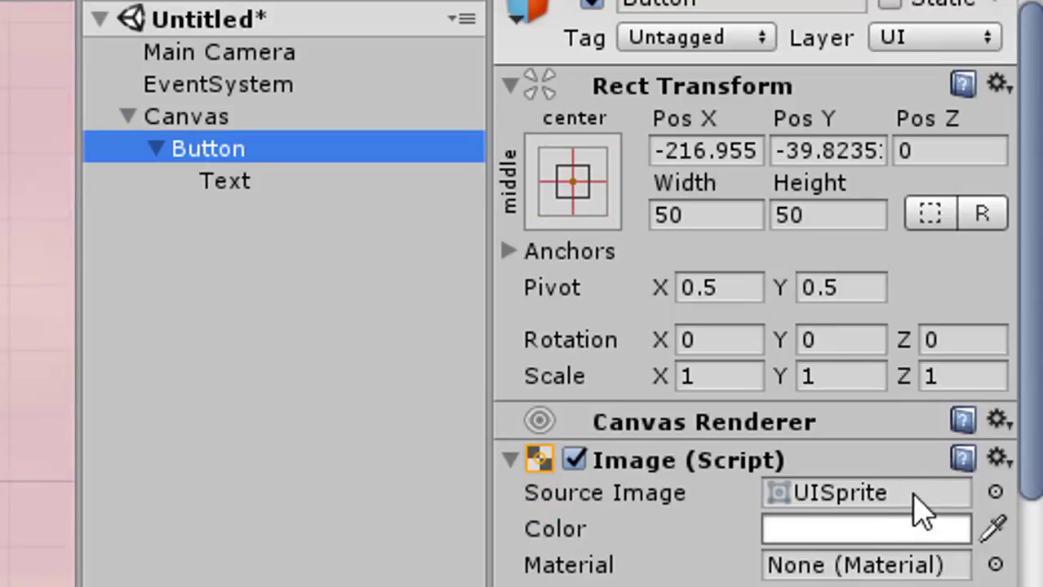
pyautogui.click(995, 493)
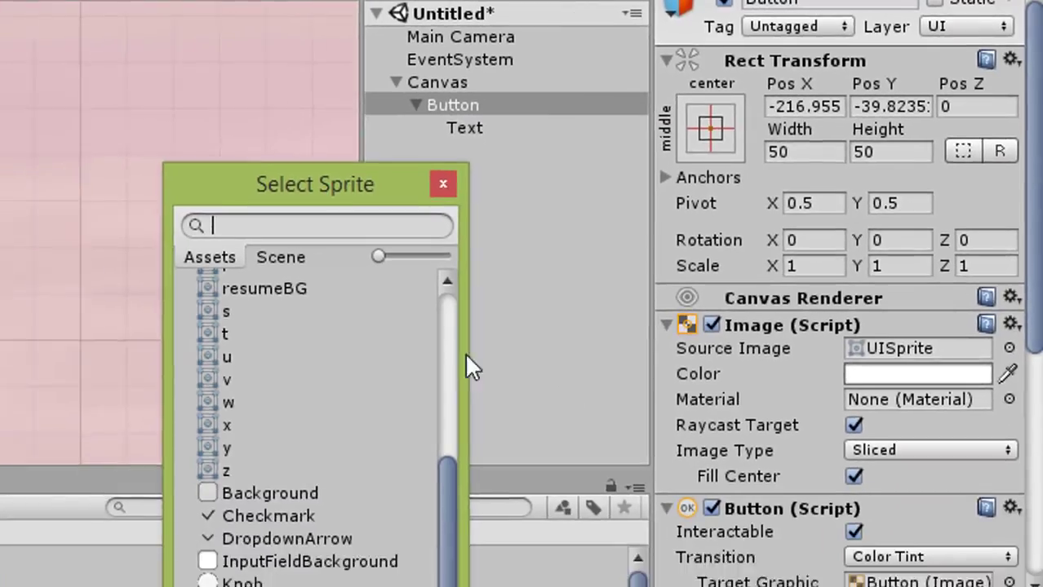
pyautogui.scroll(10, 298, 359)
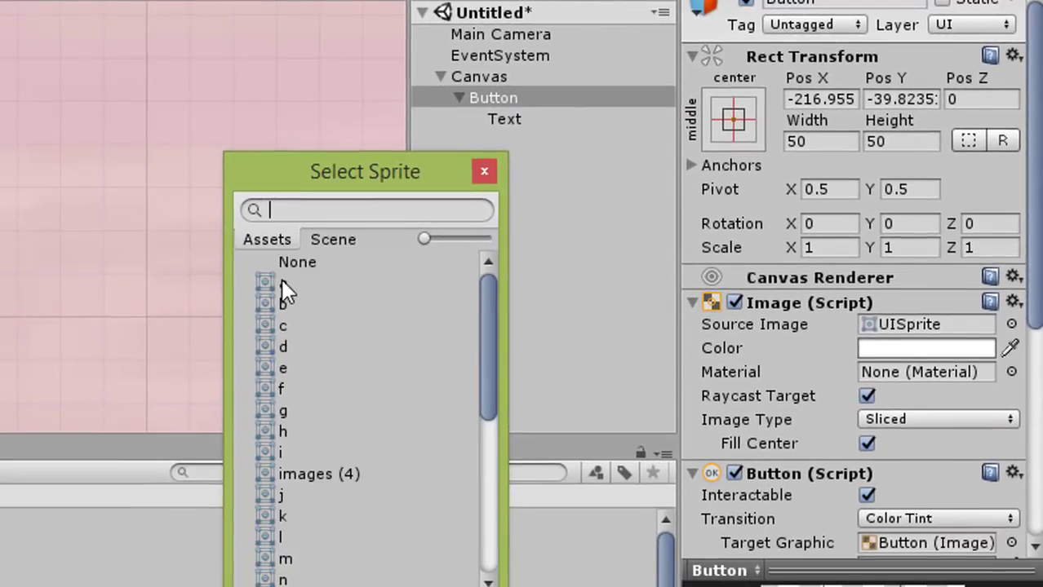
pyautogui.click(282, 282)
pyautogui.click(484, 170)
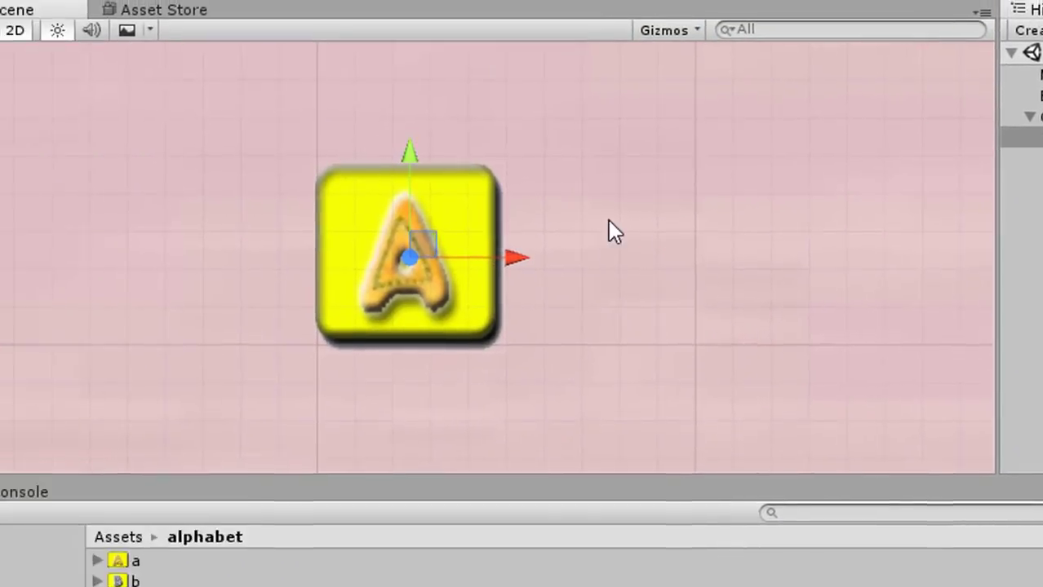
# Preview the letter A button in the Game view, then return to the Scene view
pyautogui.scroll(-10, 620, 270)
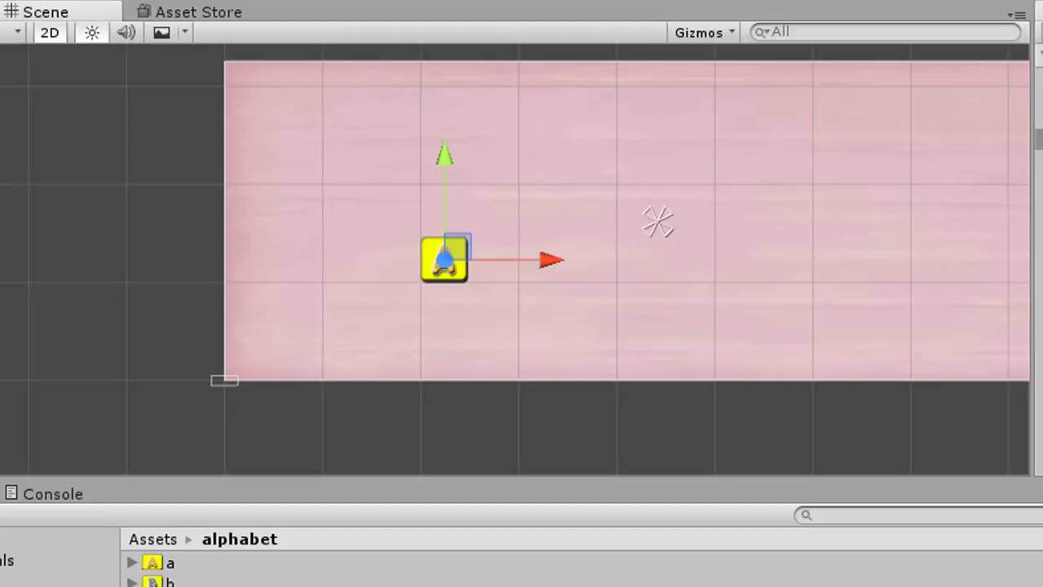
pyautogui.hotkey('ctrl', 'p')
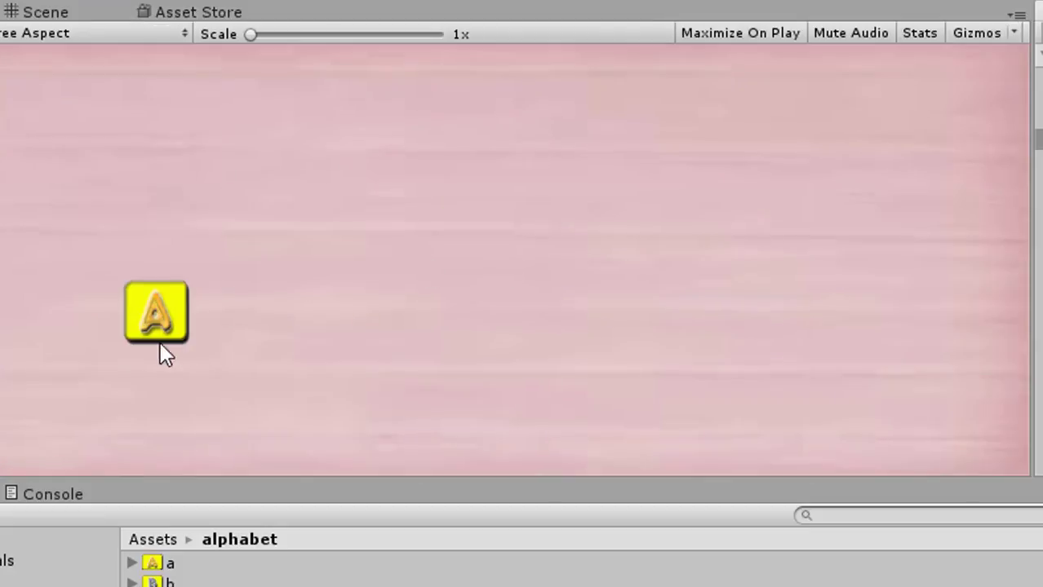
pyautogui.click(47, 11)
# Move the letter A button to about X -252, Y -18, and place a duplicate beside it at about X -196
pyautogui.moveTo(443, 155); pyautogui.dragTo(497, 188)
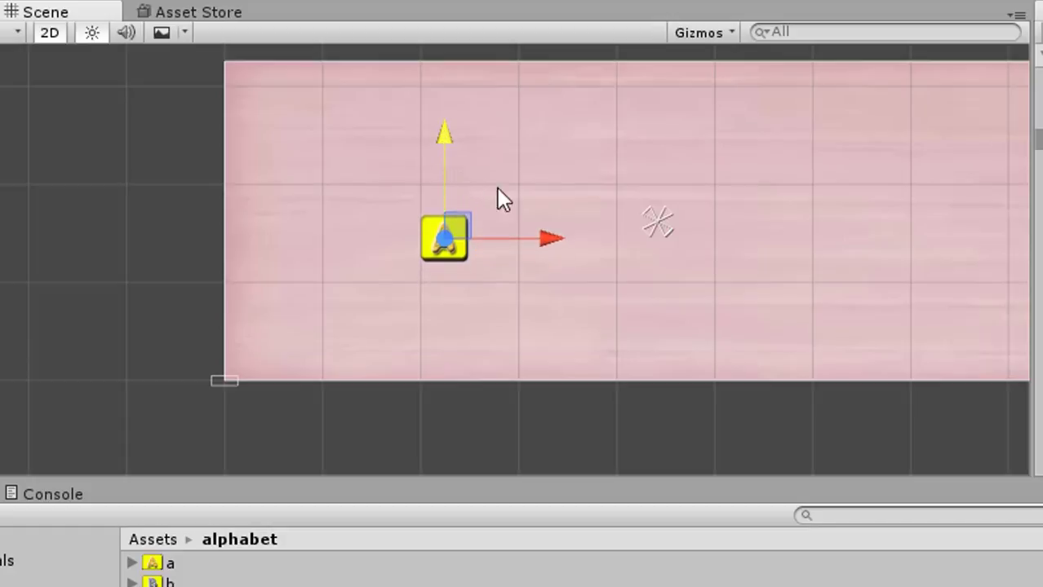
pyautogui.moveTo(554, 239); pyautogui.dragTo(519, 240)
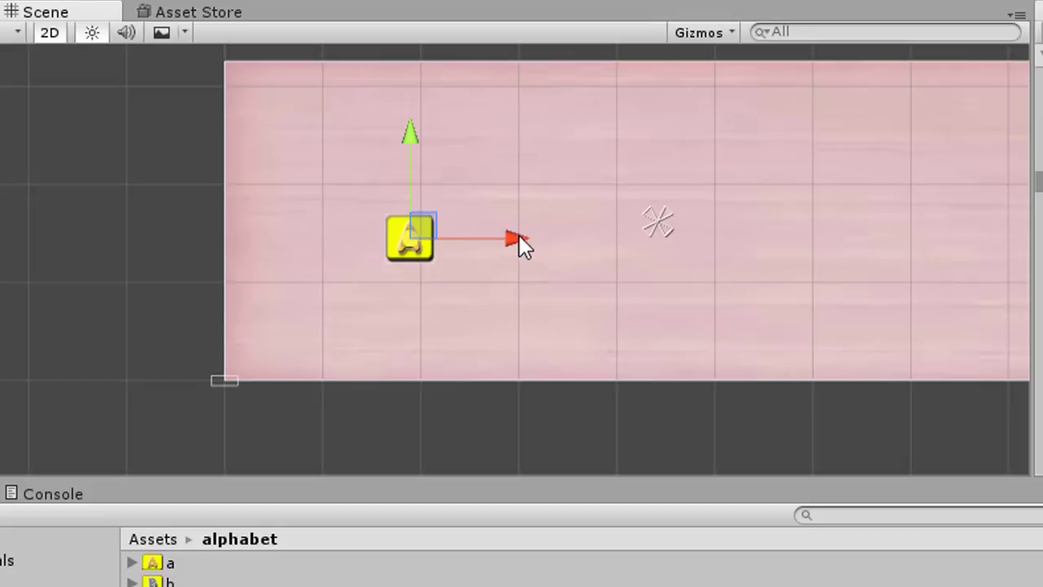
pyautogui.hotkey('ctrl', 'd')
pyautogui.moveTo(518, 235); pyautogui.dragTo(572, 233)
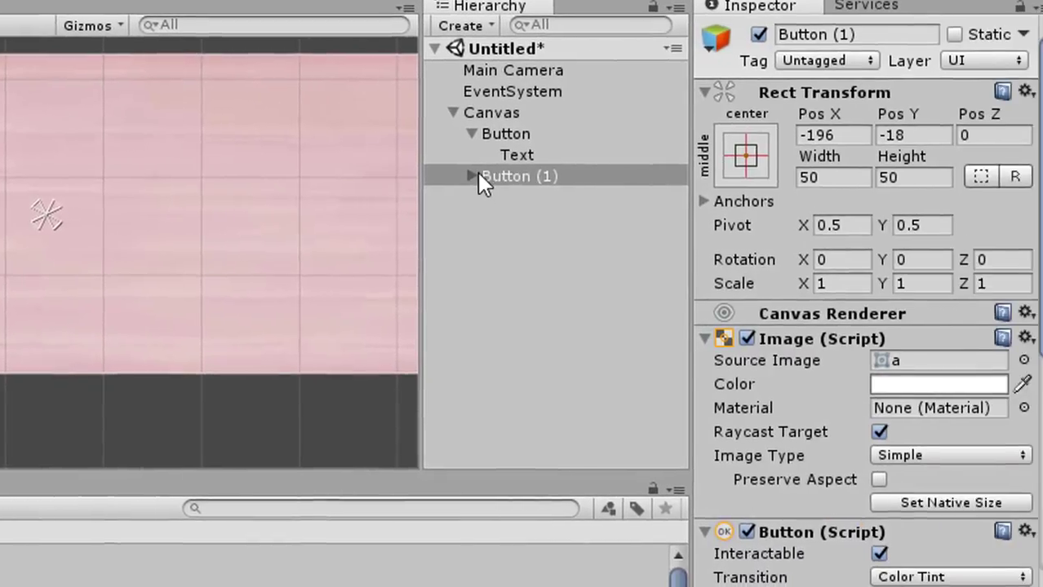
# Check the label of the duplicated button's Text child and reselect the duplicated button
pyautogui.click(460, 177)
pyautogui.click(512, 196)
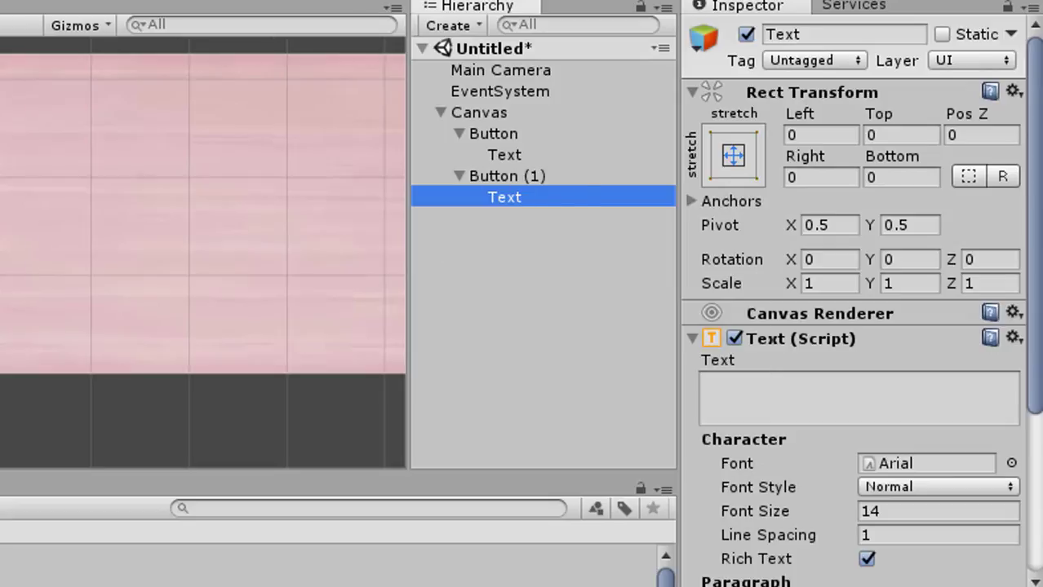
pyautogui.click(492, 176)
pyautogui.doubleClick(497, 176)
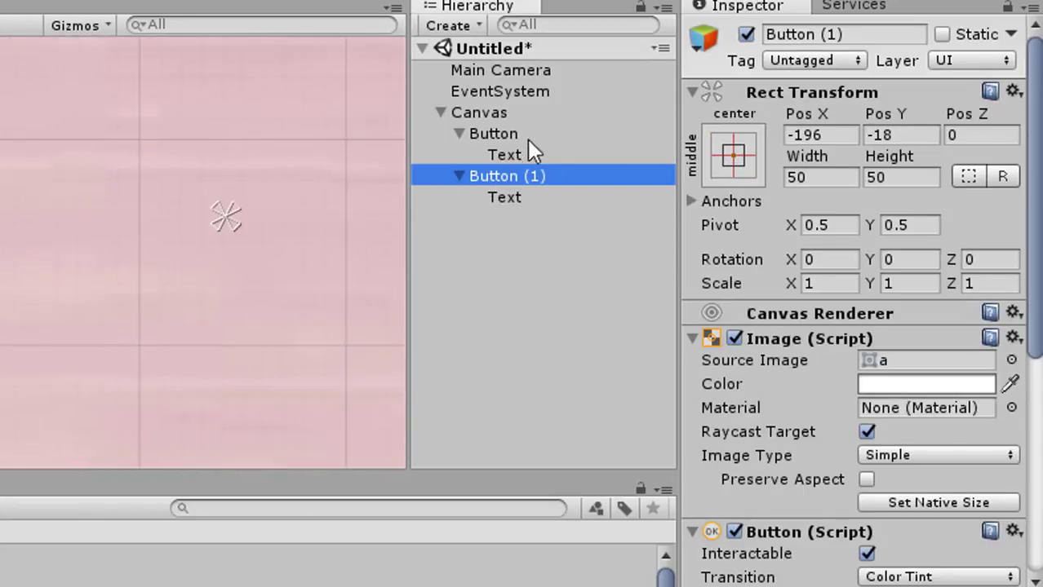
# Rename the original button as ButtonA
pyautogui.click(576, 134)
pyautogui.click(800, 31)
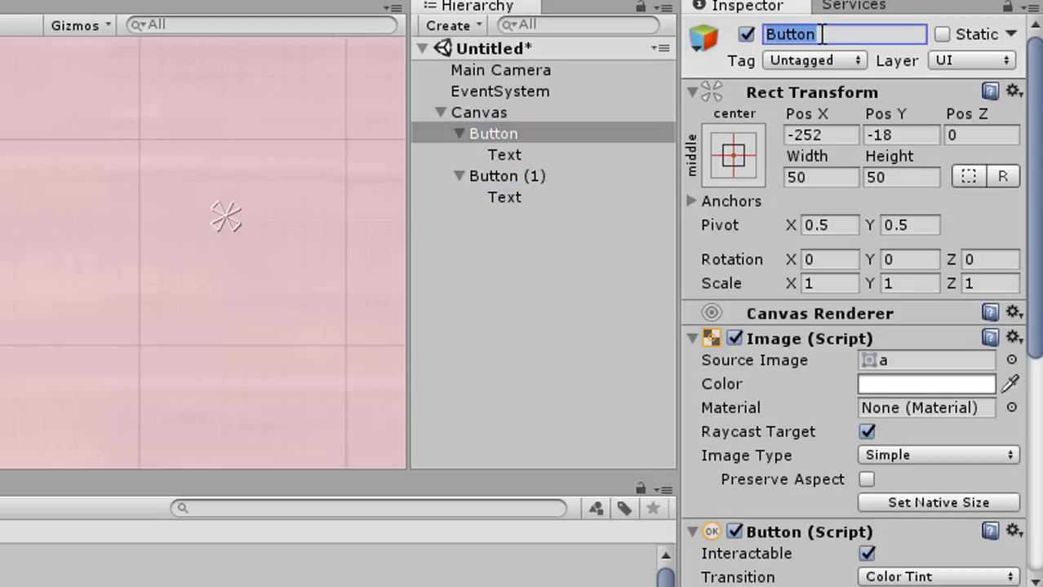
pyautogui.click(855, 33)
pyautogui.write('A')
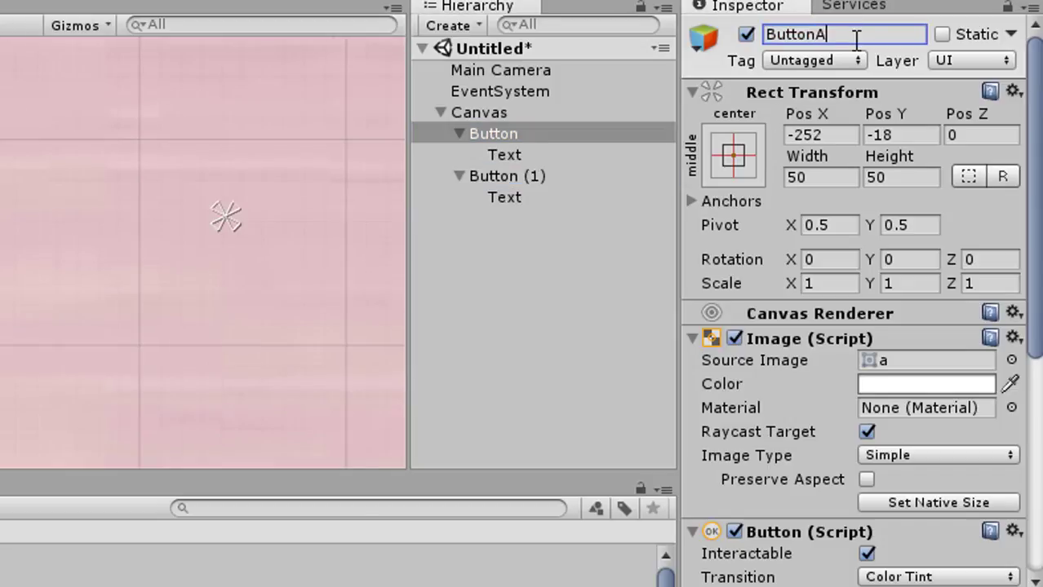
pyautogui.press('Return')
# Rename the duplicated button, Button (1), as Button_b
pyautogui.click(507, 177)
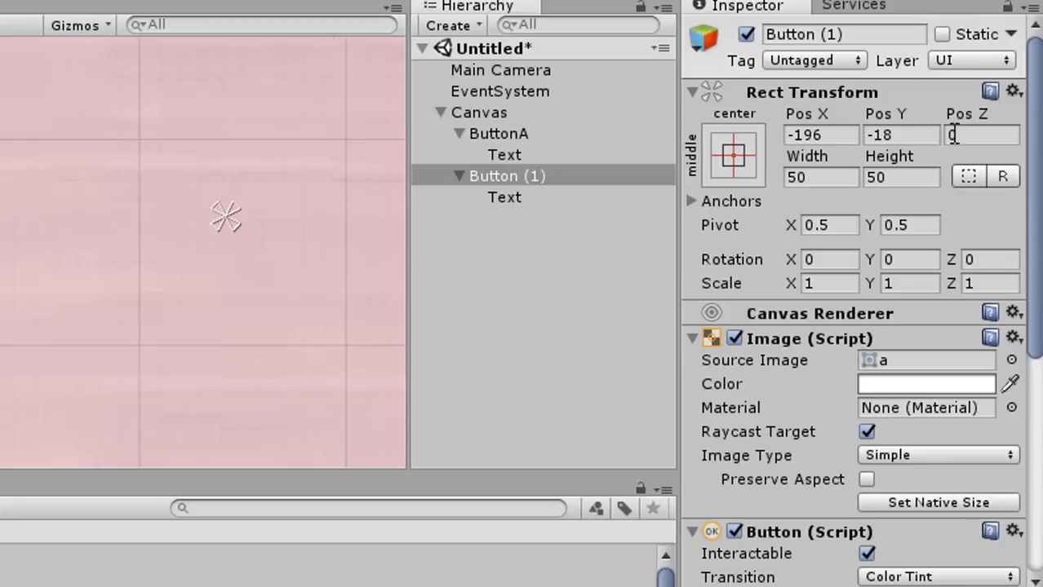
pyautogui.click(904, 36)
pyautogui.click(904, 34)
pyautogui.moveTo(891, 39); pyautogui.dragTo(819, 37)
pyautogui.write('b')
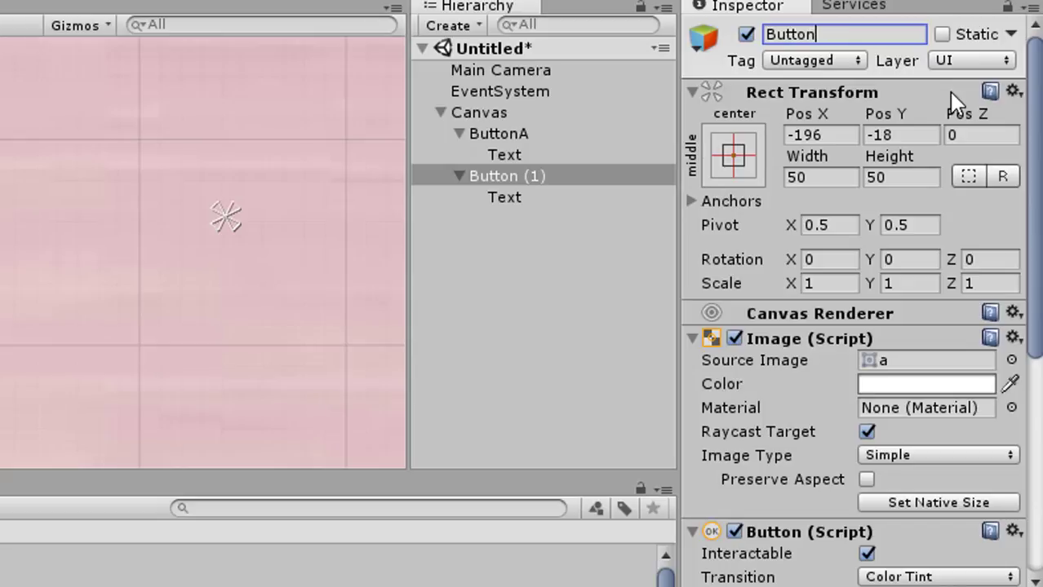
pyautogui.write('b')
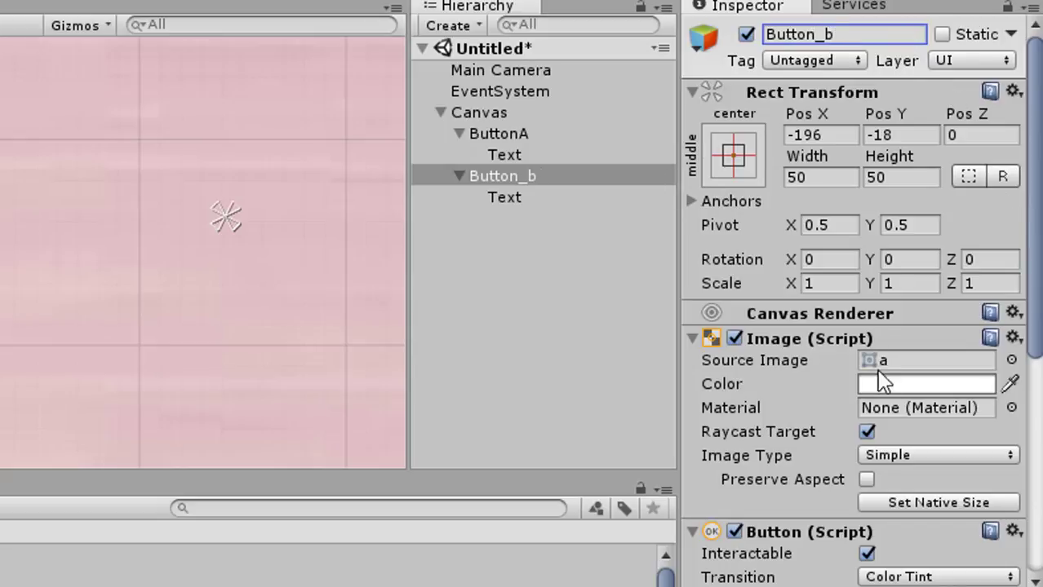
# Set Button_b's source image to sprite b
pyautogui.scroll(-5, 914, 386)
pyautogui.scroll(1, 926, 286)
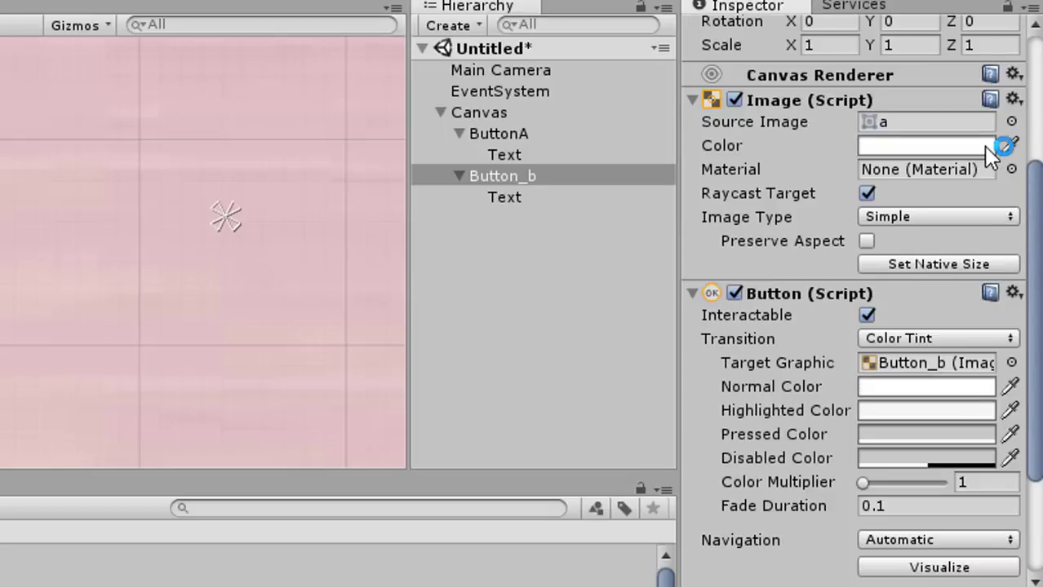
pyautogui.click(1011, 123)
pyautogui.click(285, 342)
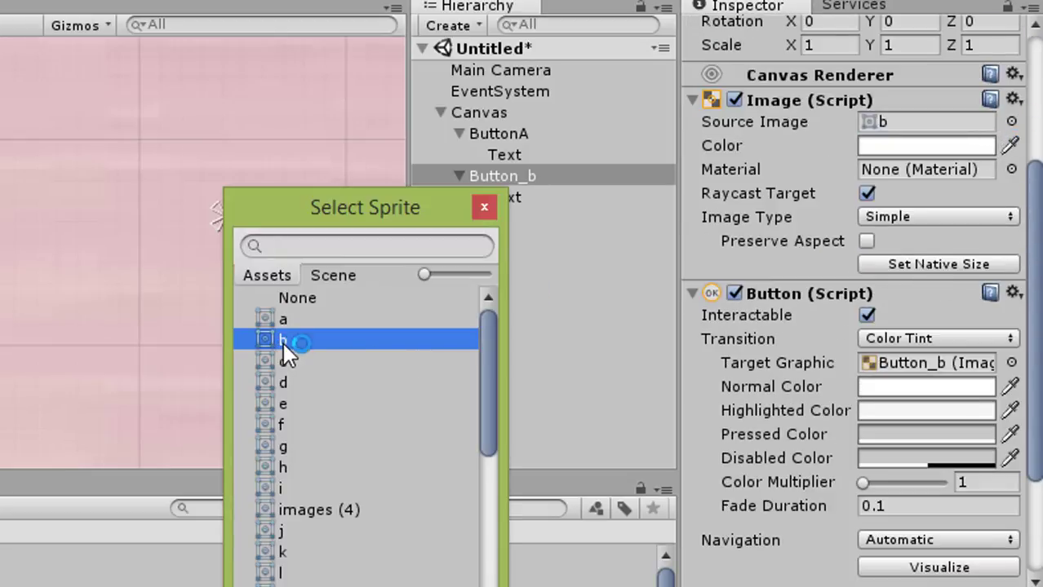
pyautogui.click(485, 207)
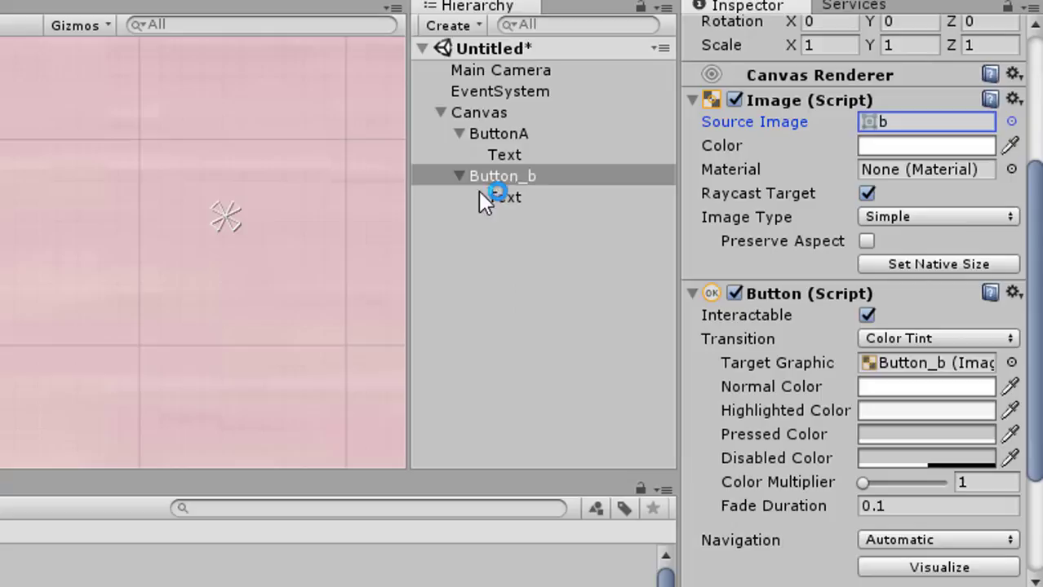
# Duplicate Button_b and rename the copy as Button_c
pyautogui.rightClick(519, 178)
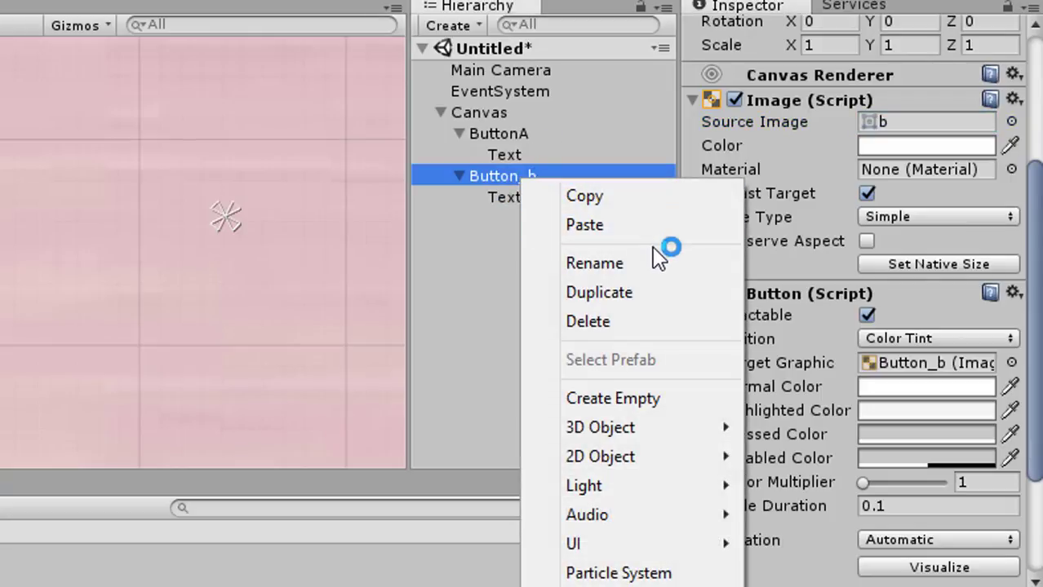
pyautogui.click(641, 292)
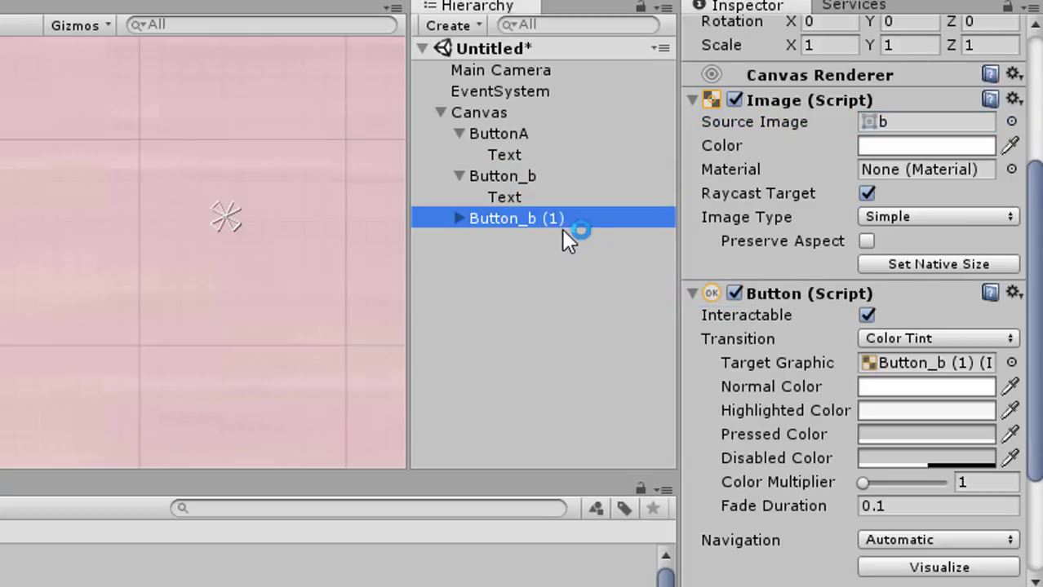
pyautogui.scroll(5, 888, 17)
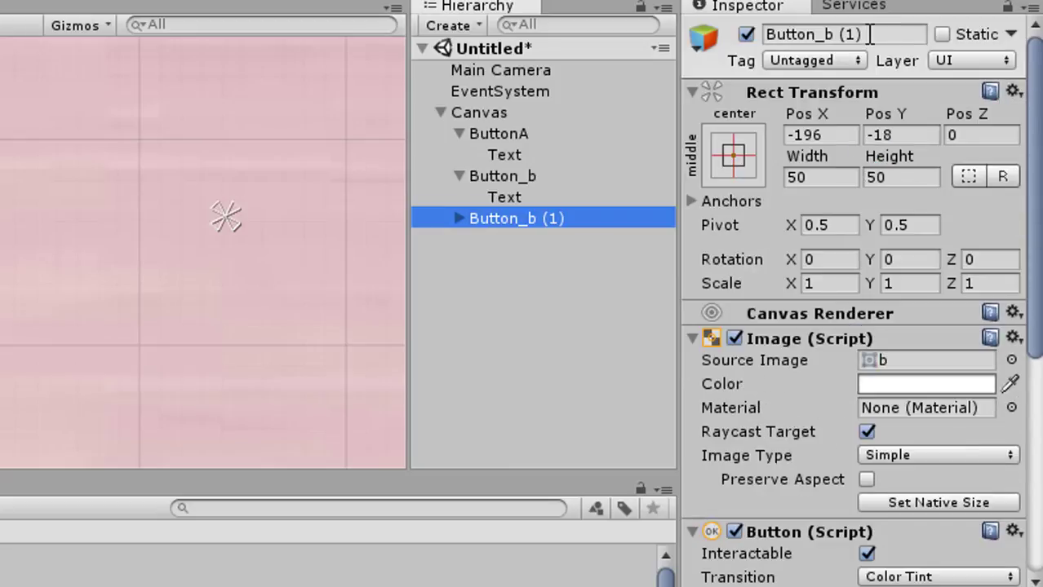
pyautogui.click(828, 34)
pyautogui.write('Button_c')
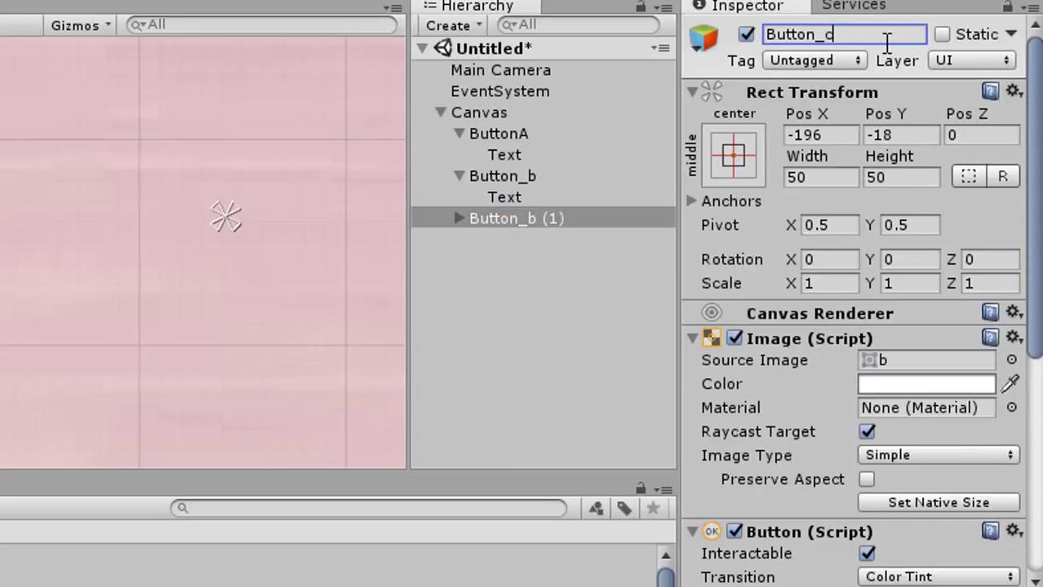
pyautogui.click(889, 47)
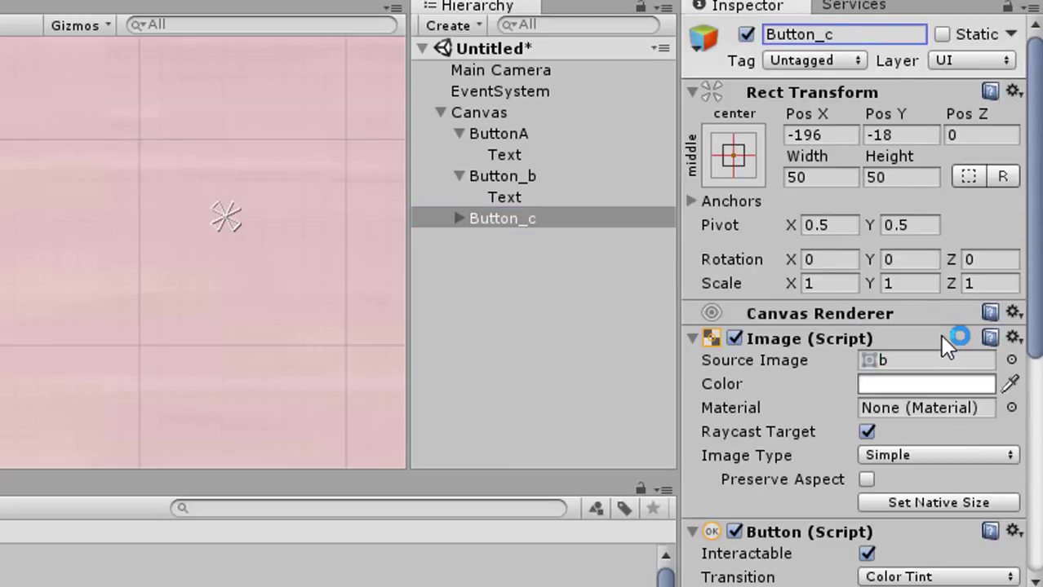
# Set Button_c's source image to sprite c
pyautogui.scroll(-3, 956, 338)
pyautogui.click(1011, 281)
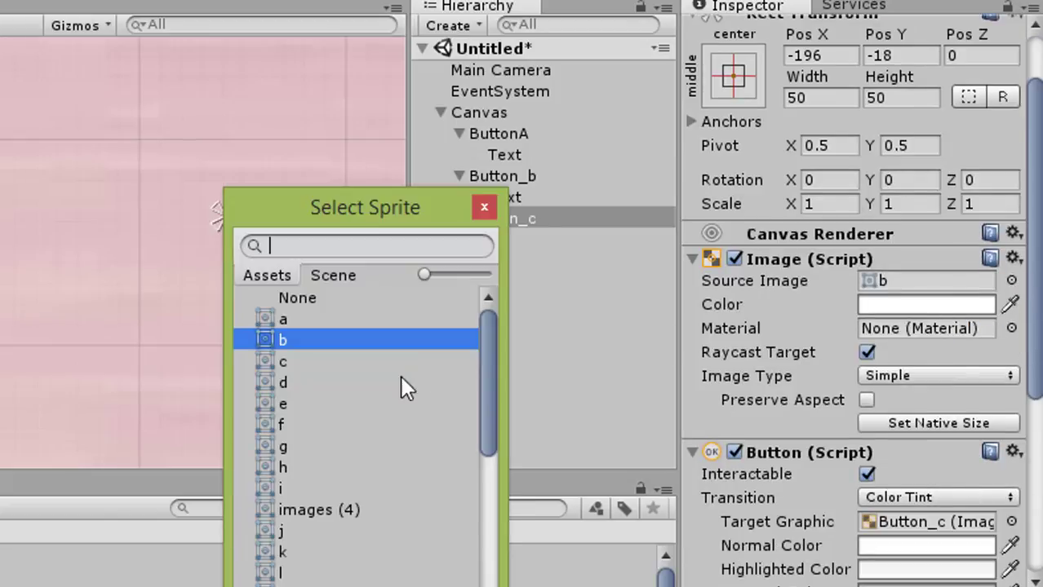
pyautogui.click(283, 363)
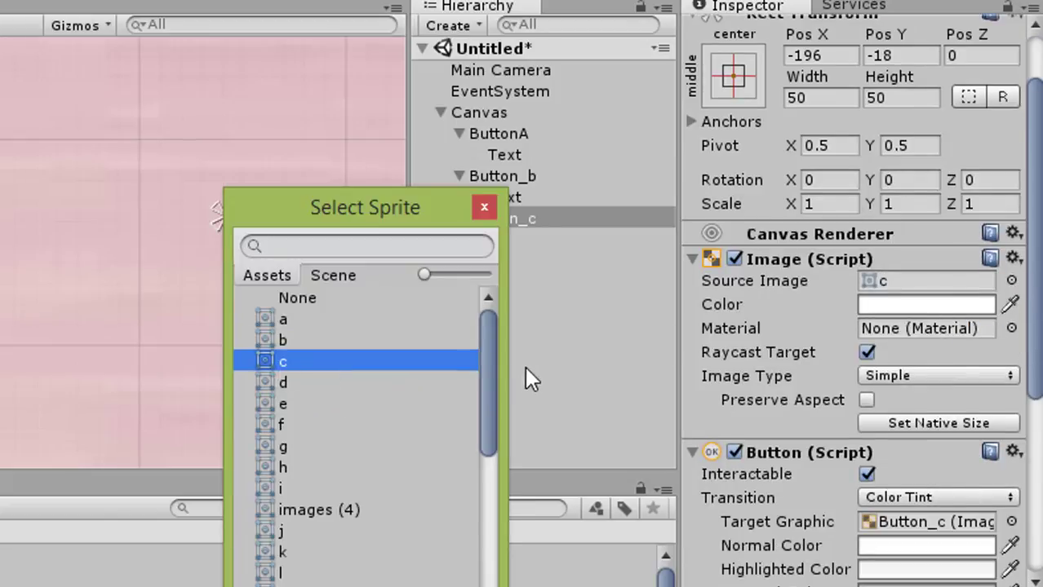
# Close the sprite picker and move Button_c horizontally so it sits to the right of Button_b in the first row
pyautogui.click(484, 207)
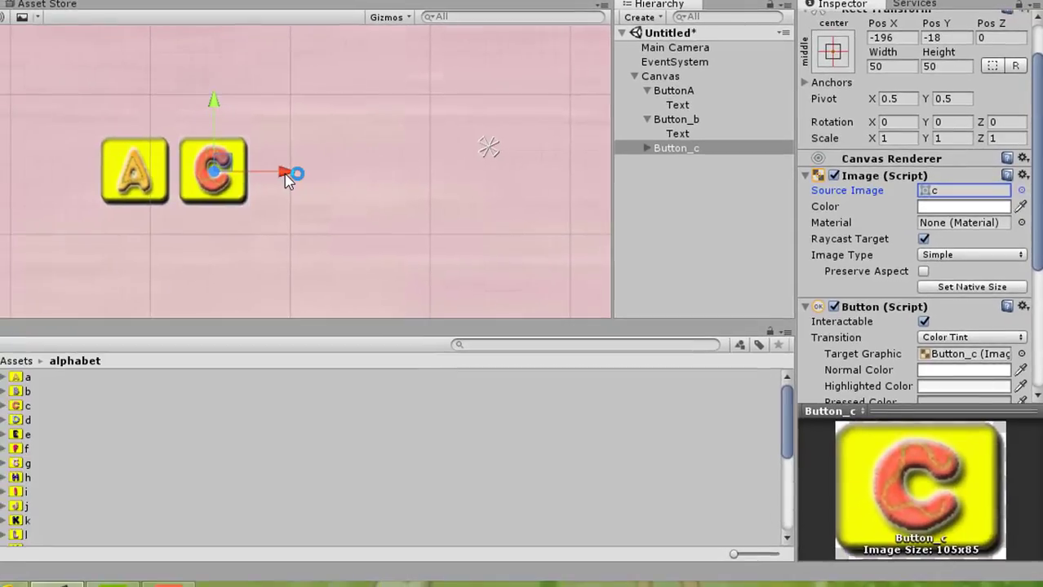
pyautogui.moveTo(286, 178); pyautogui.dragTo(366, 183)
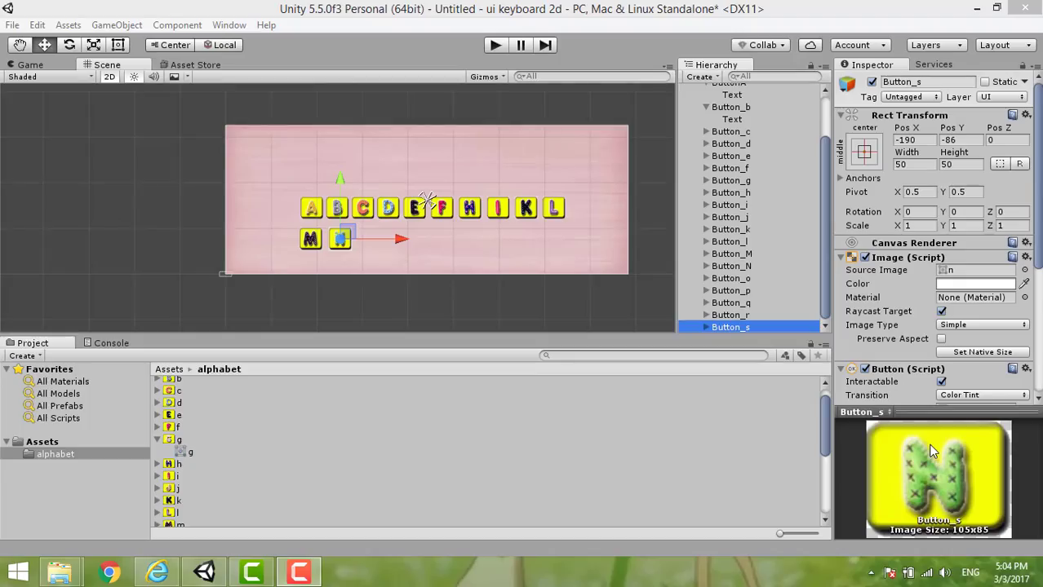
# Duplicate Button_s and rename the copy as Button_t
pyautogui.rightClick(760, 327)
pyautogui.click(726, 140)
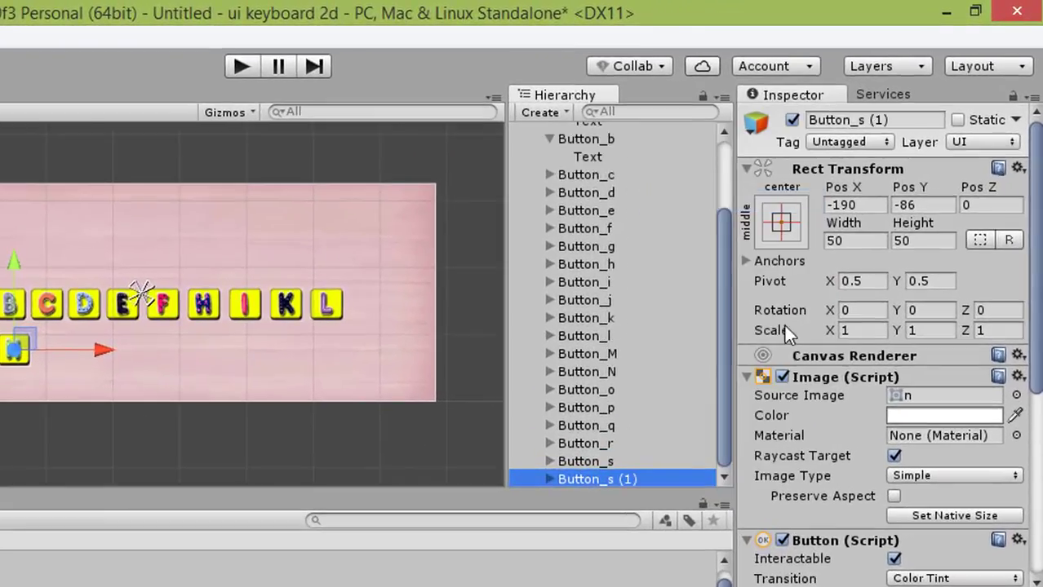
pyautogui.click(857, 120)
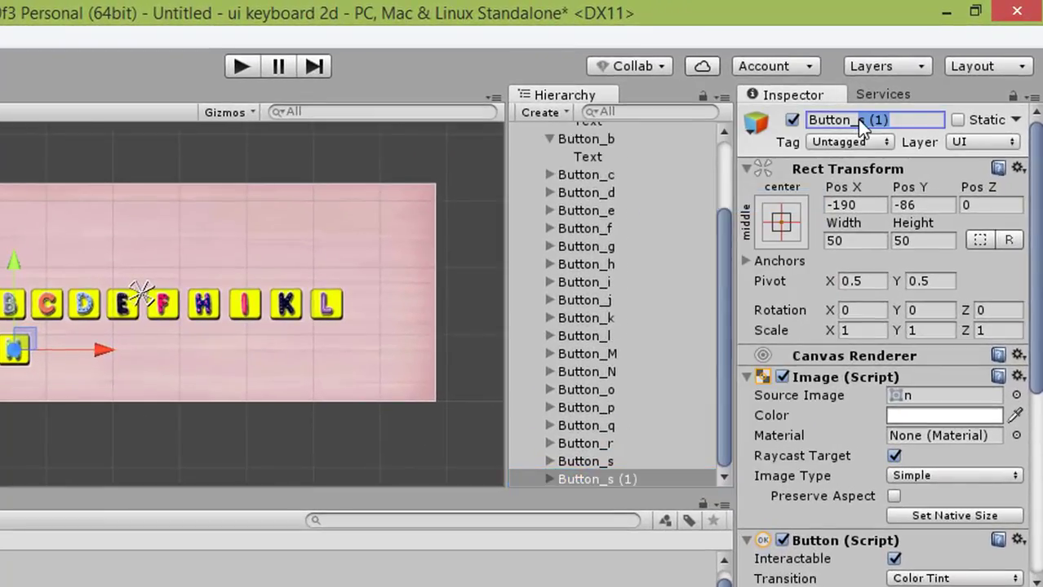
pyautogui.write('t')
# Duplicate Button_t and rename the copy as Button_u
pyautogui.rightClick(630, 476)
pyautogui.click(698, 198)
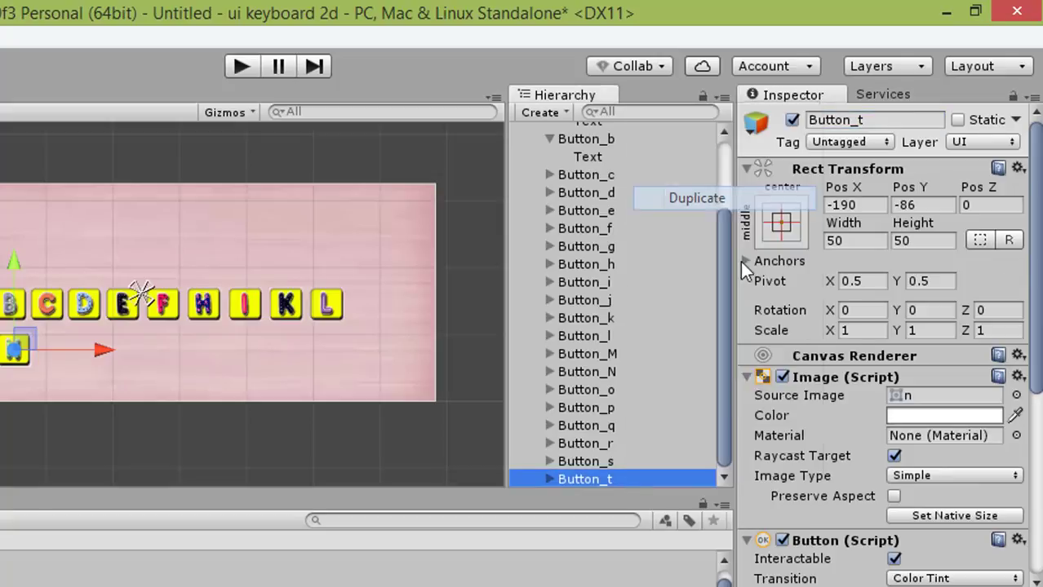
pyautogui.moveTo(889, 120); pyautogui.dragTo(858, 121)
pyautogui.write('u')
pyautogui.press('Return')
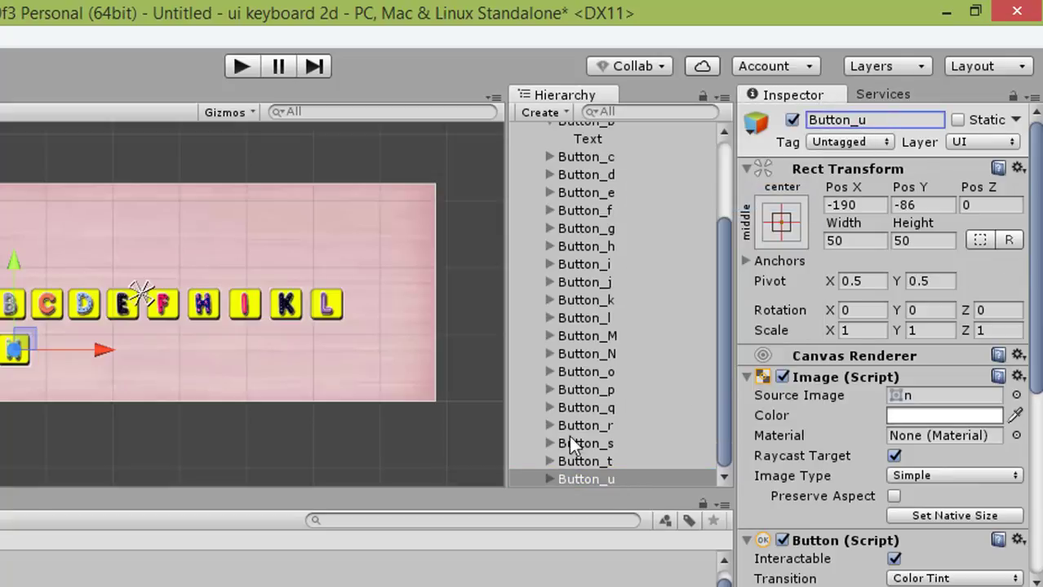
# Duplicate Button_u and rename the copy as Button_v
pyautogui.rightClick(625, 479)
pyautogui.click(690, 199)
pyautogui.moveTo(891, 120); pyautogui.dragTo(860, 120)
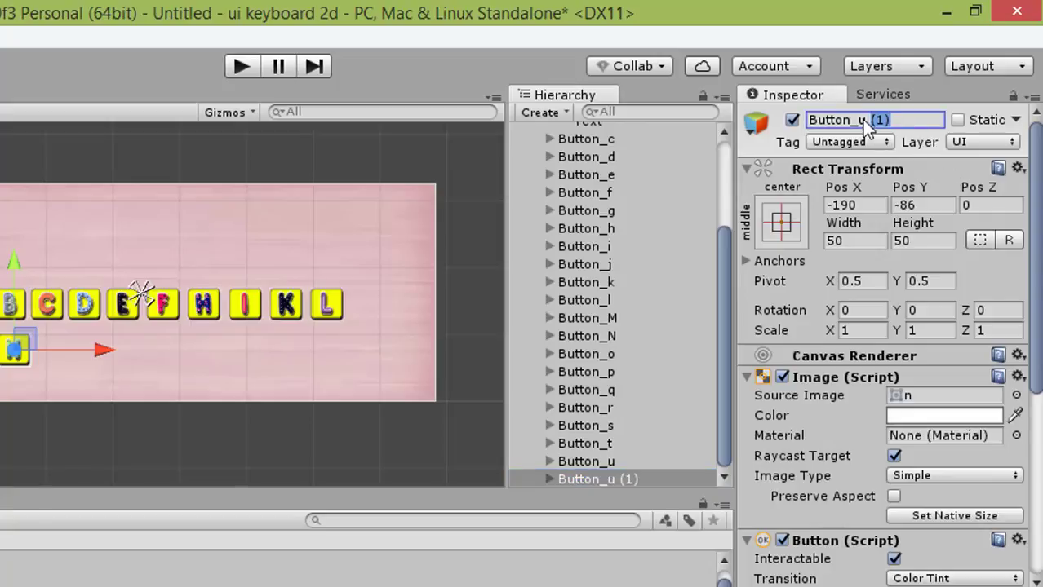
pyautogui.write('v')
pyautogui.scroll(-5, 889, 122)
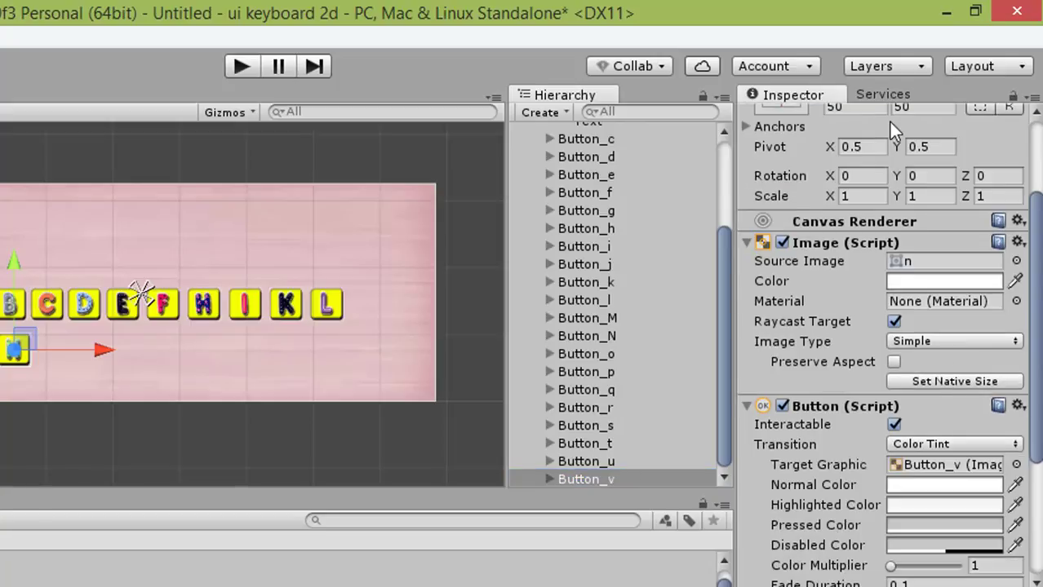
pyautogui.scroll(5, 881, 120)
pyautogui.press('Return')
# Duplicate Button_v and rename the copy as Button_w
pyautogui.rightClick(638, 478)
pyautogui.click(695, 198)
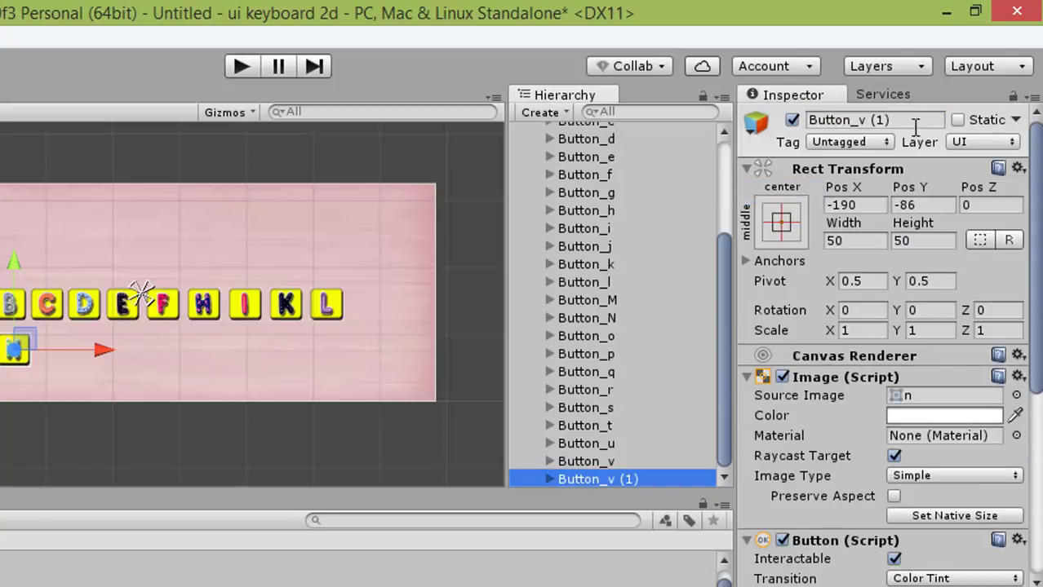
pyautogui.moveTo(891, 120); pyautogui.dragTo(860, 120)
pyautogui.write('w')
pyautogui.press('Return')
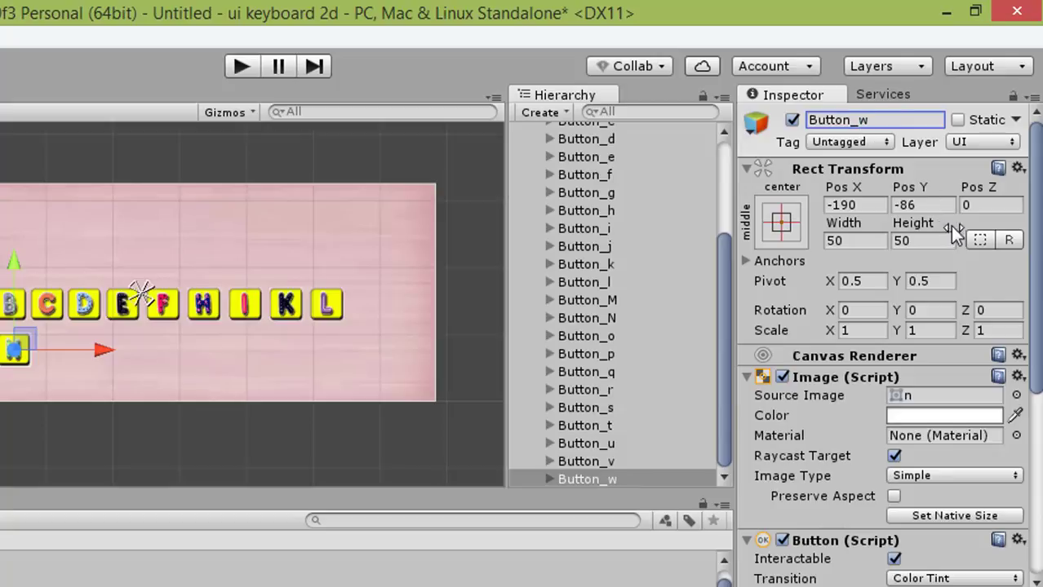
# Duplicate Button_w and rename the copy as Button_x
pyautogui.rightClick(678, 476)
pyautogui.click(767, 198)
pyautogui.moveTo(893, 120); pyautogui.dragTo(860, 120)
pyautogui.write('x')
pyautogui.press('Return')
# Duplicate Button_x as Button_y, and duplicate Button_y as Button_z
pyautogui.rightClick(640, 477)
pyautogui.click(718, 200)
pyautogui.write('y')
pyautogui.press('Return')
pyautogui.rightClick(581, 477)
pyautogui.click(718, 200)
pyautogui.write('z')
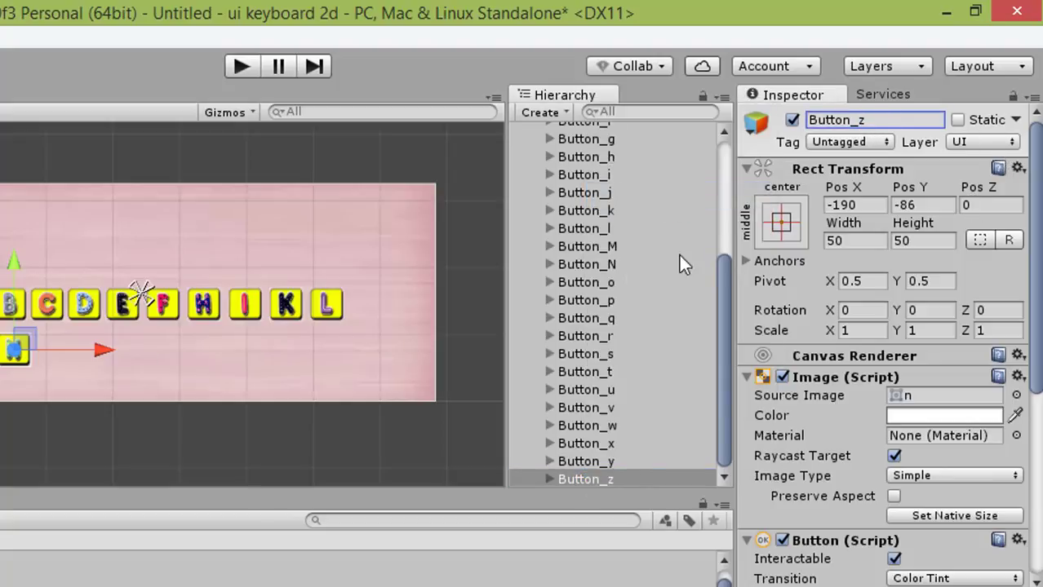
pyautogui.press('Return')
pyautogui.click(616, 273)
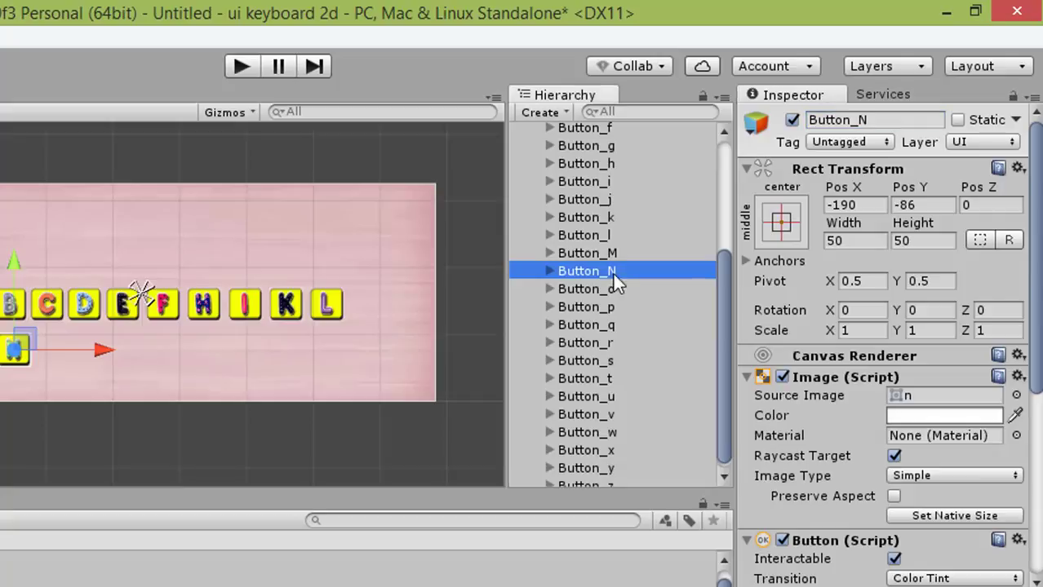
pyautogui.moveTo(105, 349); pyautogui.dragTo(145, 350)
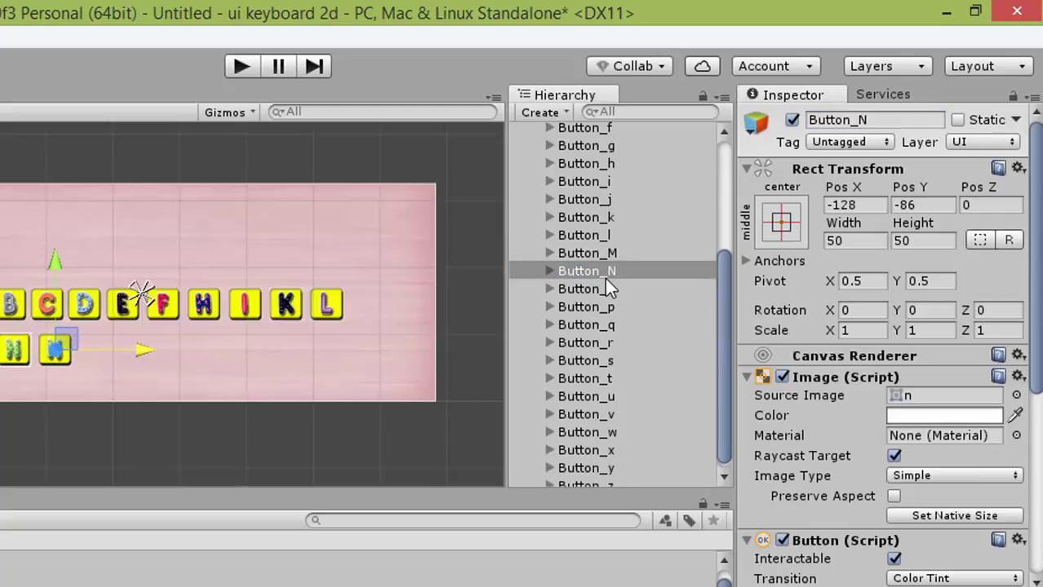
pyautogui.hotkey('ctrl', 'z')
# Move Button_o to Pos X about -128 in the second row and set its source image to sprite o
pyautogui.click(651, 289)
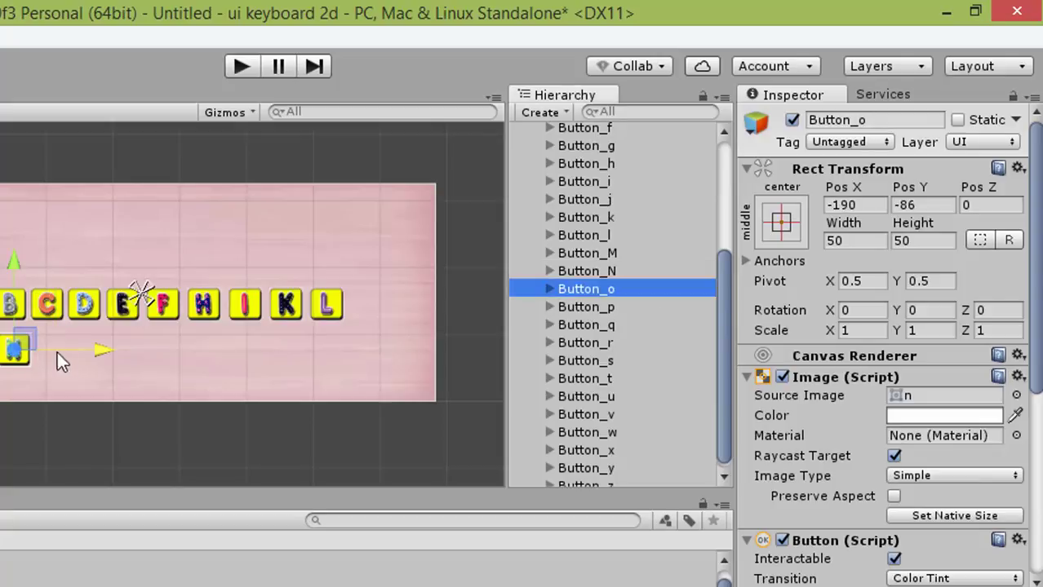
pyautogui.moveTo(102, 351); pyautogui.dragTo(144, 349)
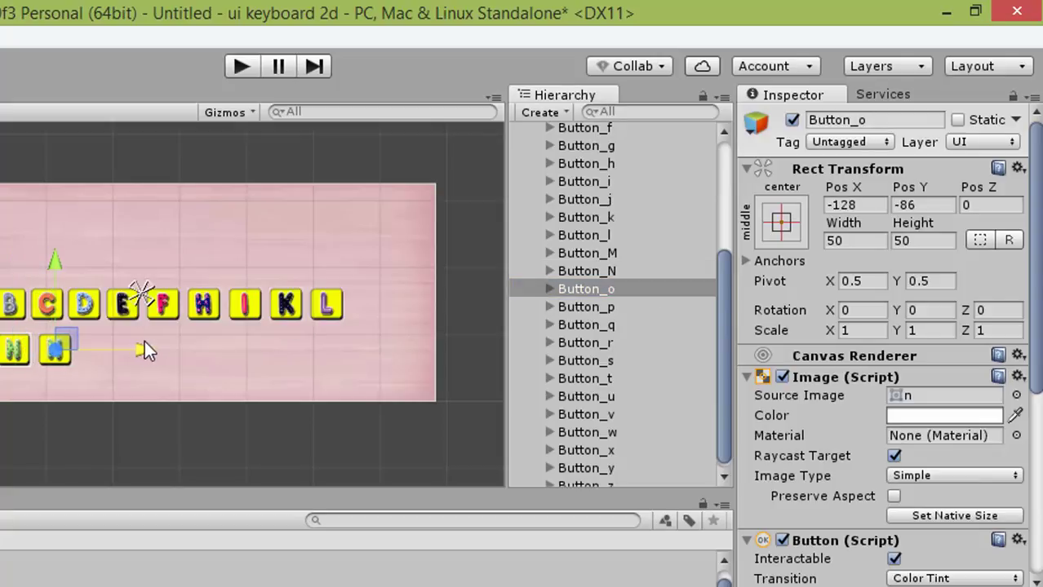
pyautogui.click(1016, 395)
pyautogui.click(406, 497)
pyautogui.click(571, 266)
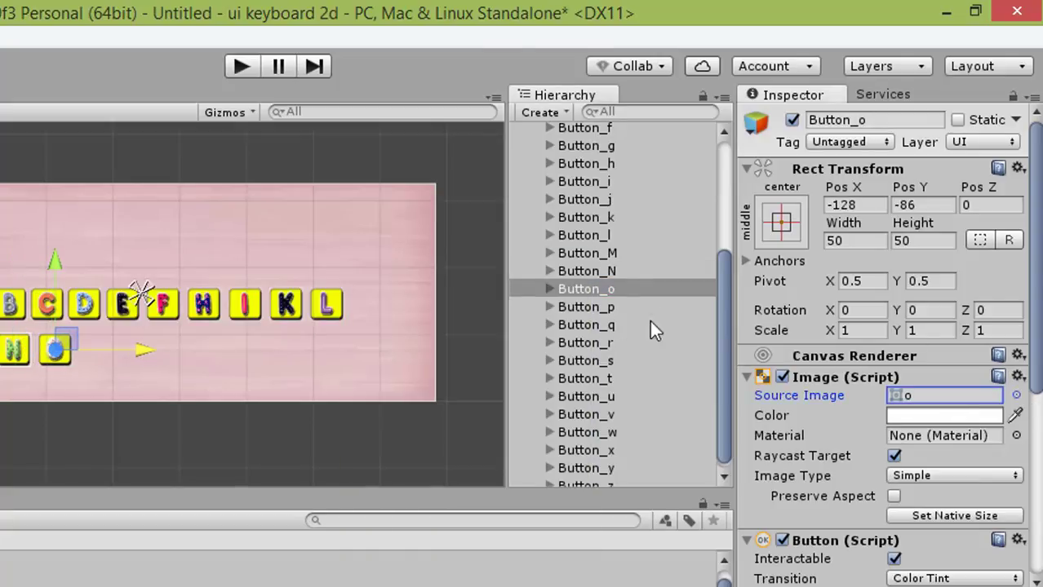
# Spread Button_p, Button_q and Button_r along the second row after Button_o, with Button_p at Pos X about -67 and Button_r at about 55
pyautogui.click(620, 307)
pyautogui.moveTo(103, 346); pyautogui.dragTo(185, 345)
pyautogui.click(601, 325)
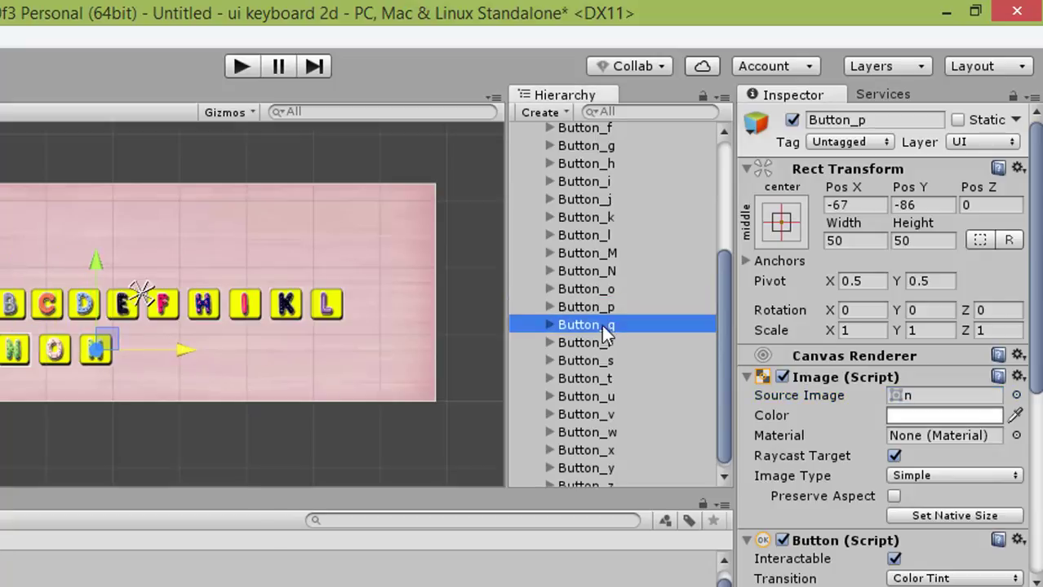
pyautogui.moveTo(110, 354); pyautogui.dragTo(231, 351)
pyautogui.click(604, 343)
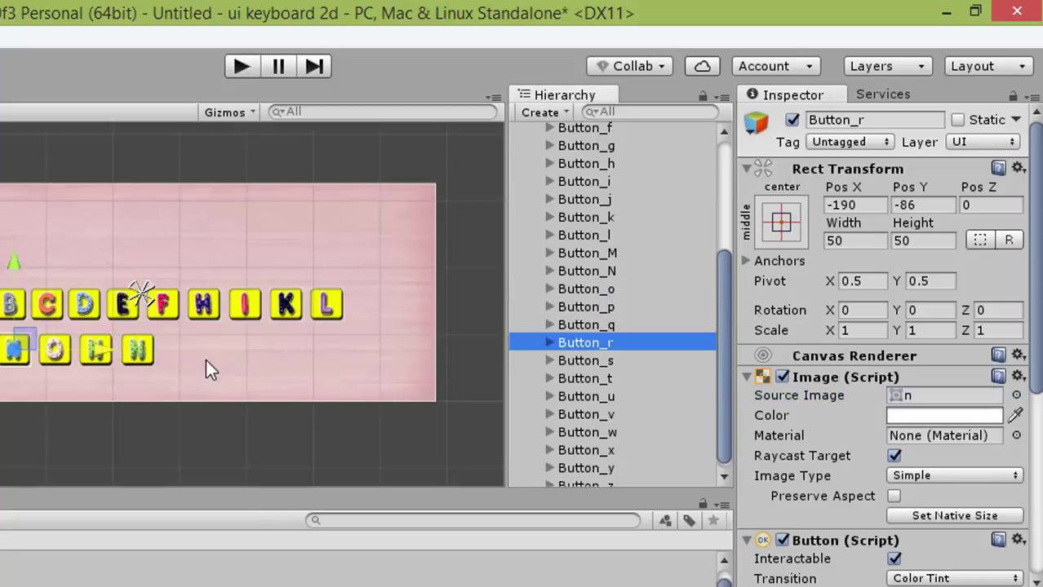
pyautogui.moveTo(103, 346); pyautogui.dragTo(266, 354)
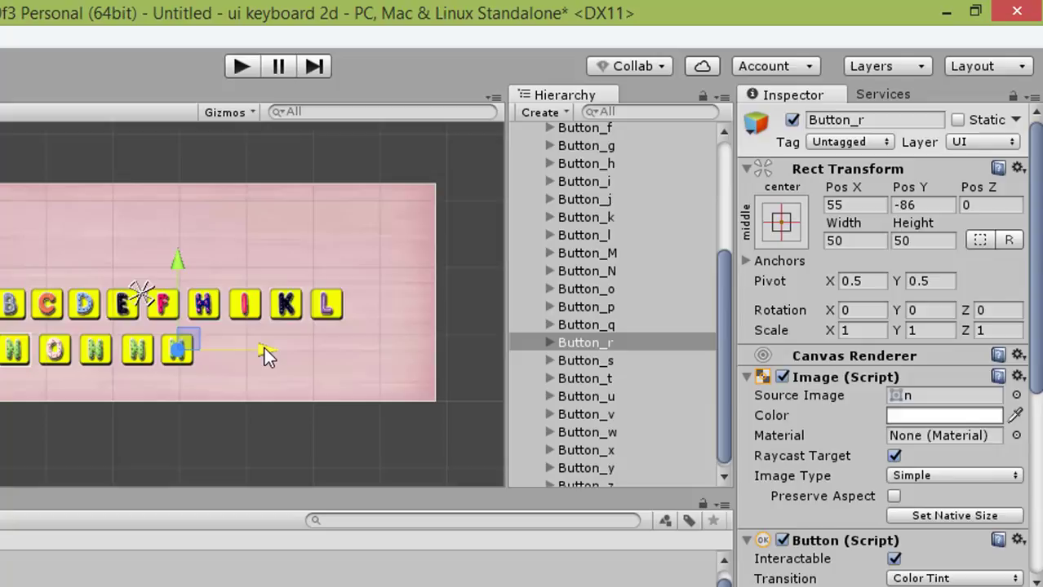
# Line up Button_s, Button_t, Button_u and Button_v at the end of the second row, with Button_t at Pos X about 180 and Button_v at about 306
pyautogui.click(612, 360)
pyautogui.moveTo(103, 349); pyautogui.dragTo(304, 353)
pyautogui.click(585, 379)
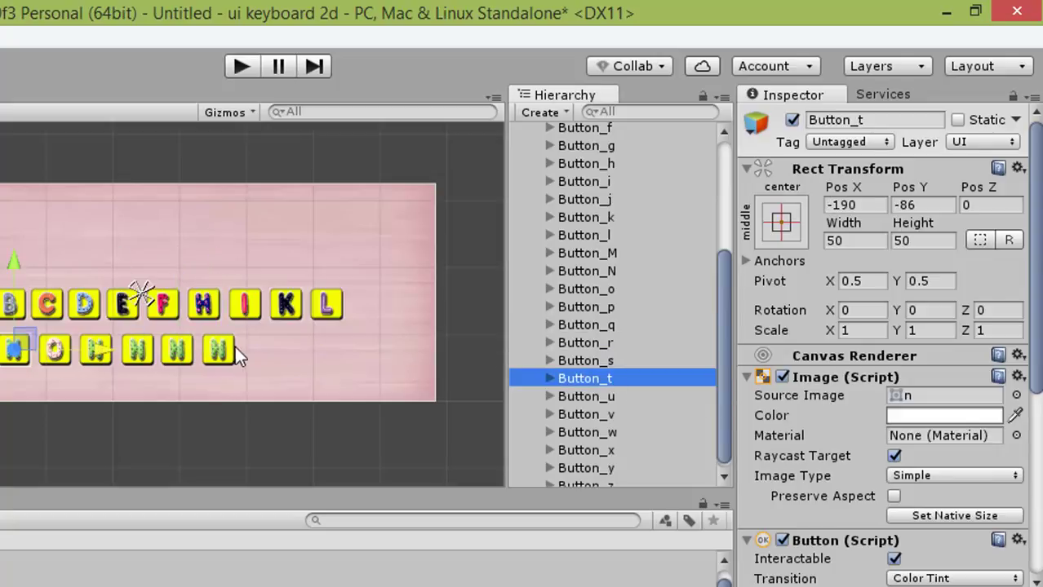
pyautogui.moveTo(103, 353); pyautogui.dragTo(347, 363)
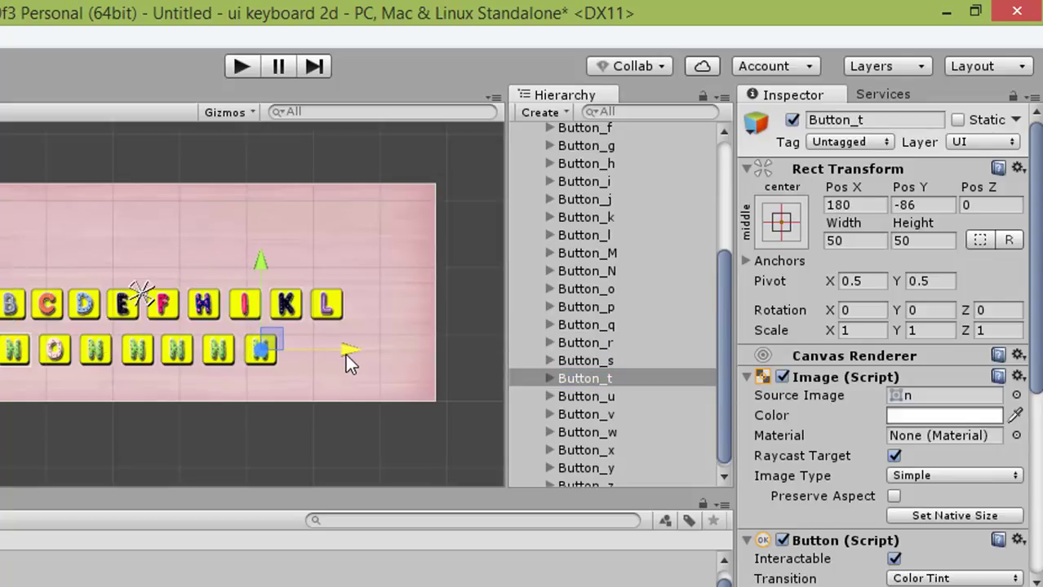
pyautogui.click(586, 397)
pyautogui.moveTo(107, 361); pyautogui.dragTo(393, 349)
pyautogui.click(610, 415)
pyautogui.moveTo(106, 351); pyautogui.dragTo(435, 350)
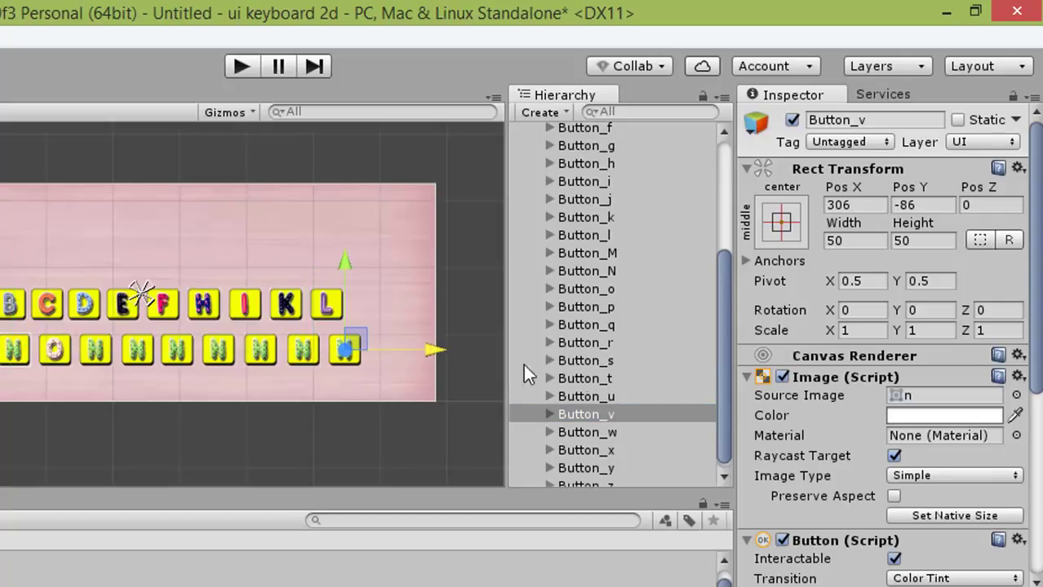
# Start a third row with Button_w at Pos X about -256, Pos Y about -147, and Button_x directly below Button_N at Pos Y about -145
pyautogui.click(604, 433)
pyautogui.moveTo(13, 274); pyautogui.dragTo(13, 315)
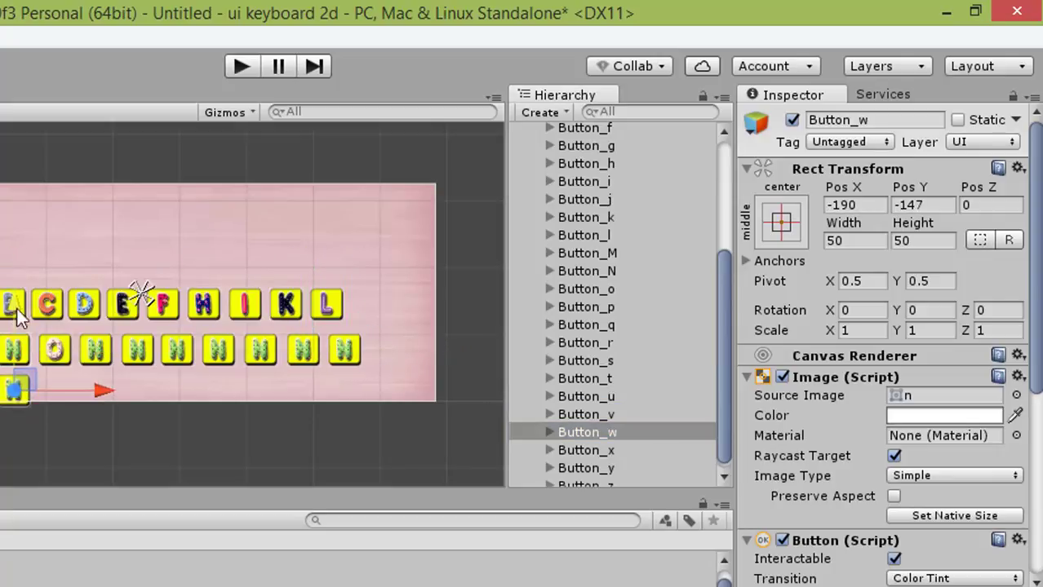
pyautogui.moveTo(81, 395); pyautogui.dragTo(41, 395)
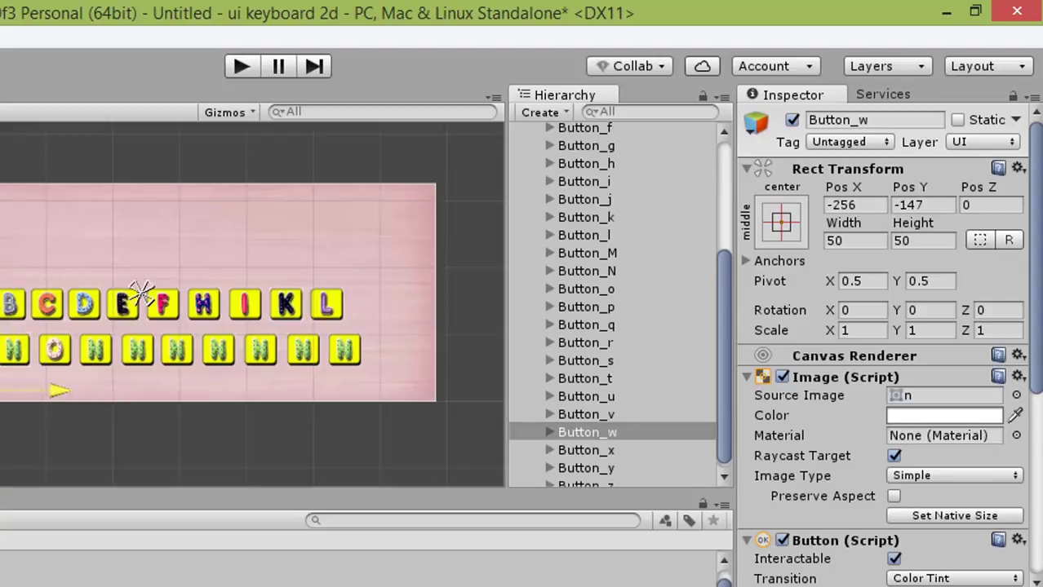
pyautogui.click(593, 451)
pyautogui.moveTo(15, 275); pyautogui.dragTo(15, 313)
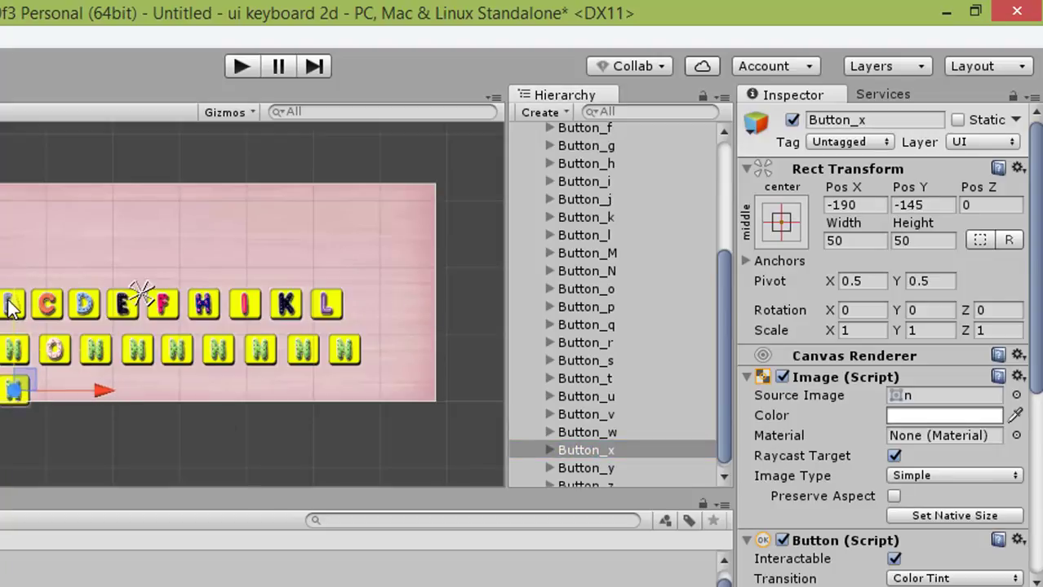
# Move Button_y into the third row beside Button_x, at Pos X about -109
pyautogui.click(586, 469)
pyautogui.moveTo(94, 345); pyautogui.dragTo(150, 345)
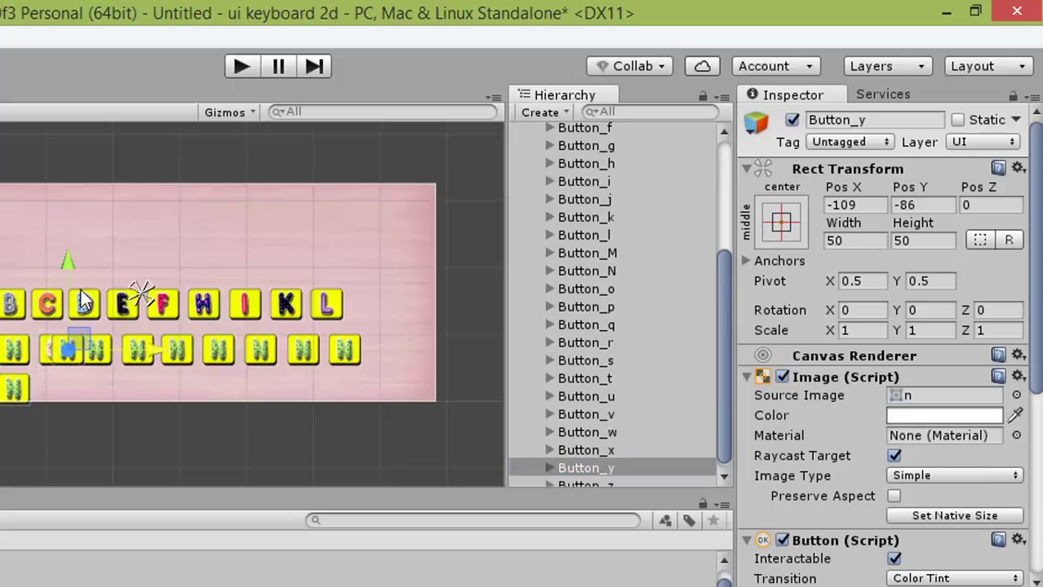
pyautogui.moveTo(70, 263); pyautogui.dragTo(73, 308)
# Move Button_z into the third row to the right of Button_y, at Pos X about -38
pyautogui.click(592, 483)
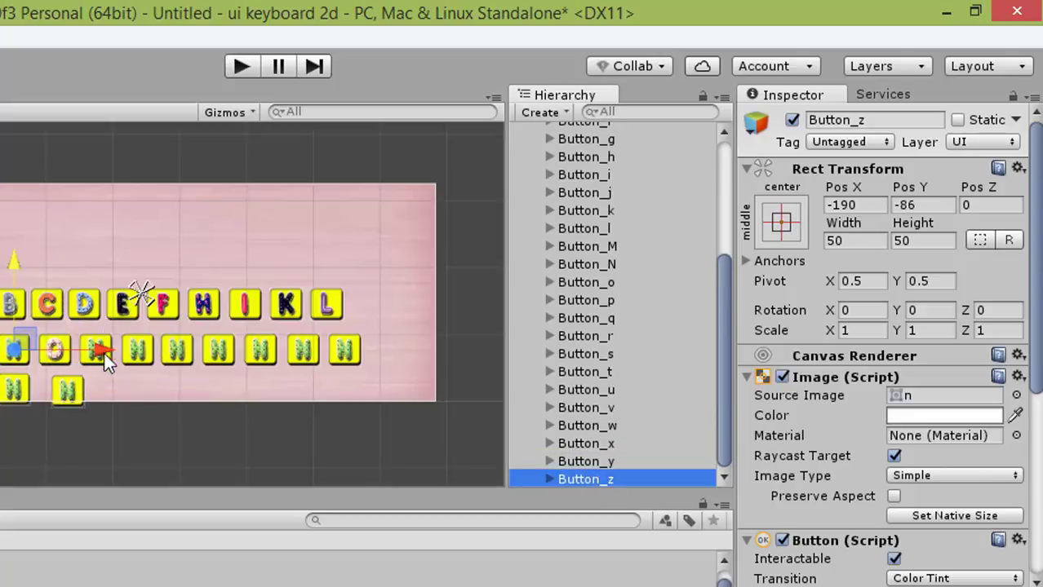
pyautogui.moveTo(86, 349); pyautogui.dragTo(224, 347)
pyautogui.moveTo(149, 270); pyautogui.dragTo(156, 306)
pyautogui.moveTo(227, 385); pyautogui.dragTo(195, 385)
# Select all the letter buttons and move them up together by about 39 units on the canvas
pyautogui.moveTo(36, 278); pyautogui.dragTo(685, 407)
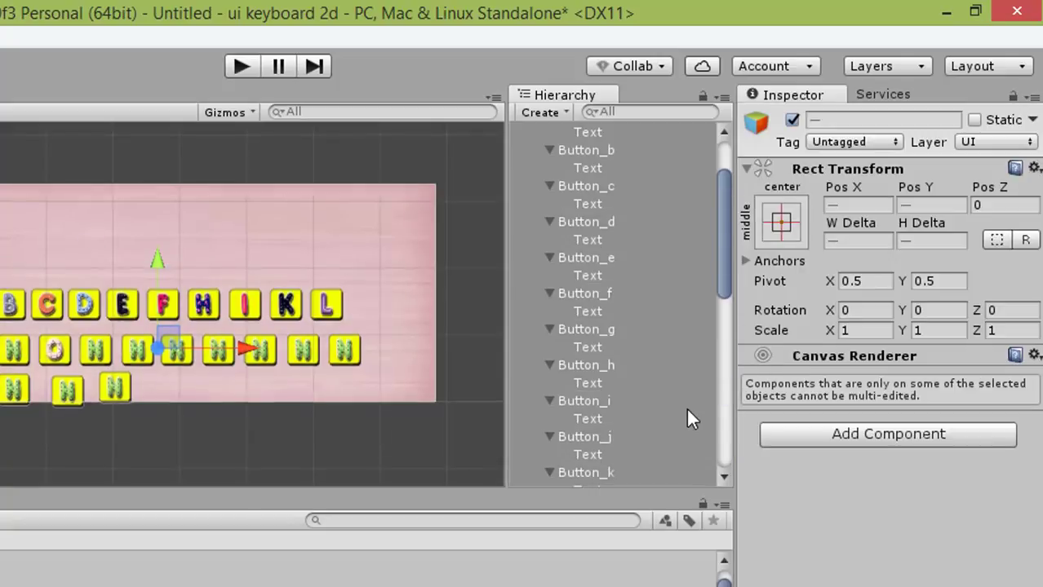
pyautogui.moveTo(161, 263); pyautogui.dragTo(161, 237)
# Adjust the heights of Button_x and Button_z to align the third row, with Button_z at Pos Y about -110
pyautogui.hotkey('ctrl', 'z')
pyautogui.hotkey('ctrl', 'z')
pyautogui.hotkey('ctrl', 'z')
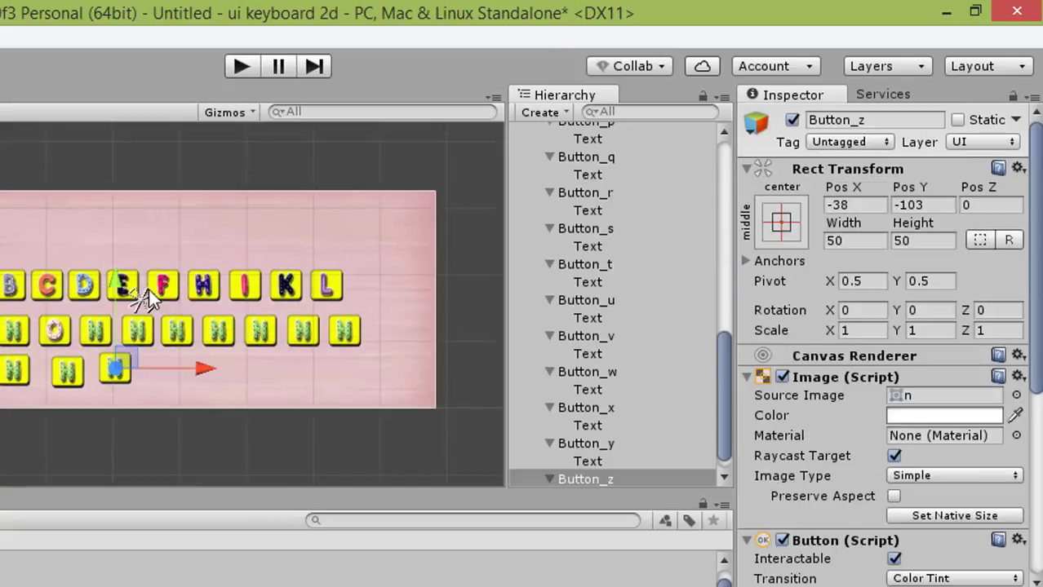
pyautogui.hotkey('ctrl', 'z')
pyautogui.hotkey('ctrl', 'z')
pyautogui.hotkey('ctrl', 'z')
pyautogui.hotkey('ctrl', 'z')
pyautogui.hotkey('ctrl', 'z')
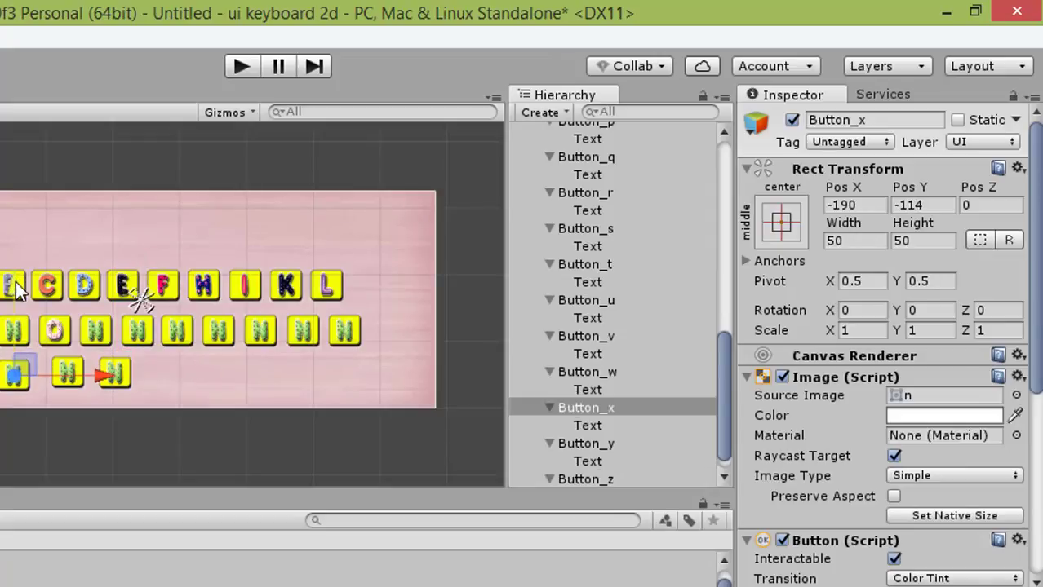
pyautogui.hotkey('ctrl', 'z')
pyautogui.hotkey('ctrl', 'z')
pyautogui.hotkey('ctrl', 'z')
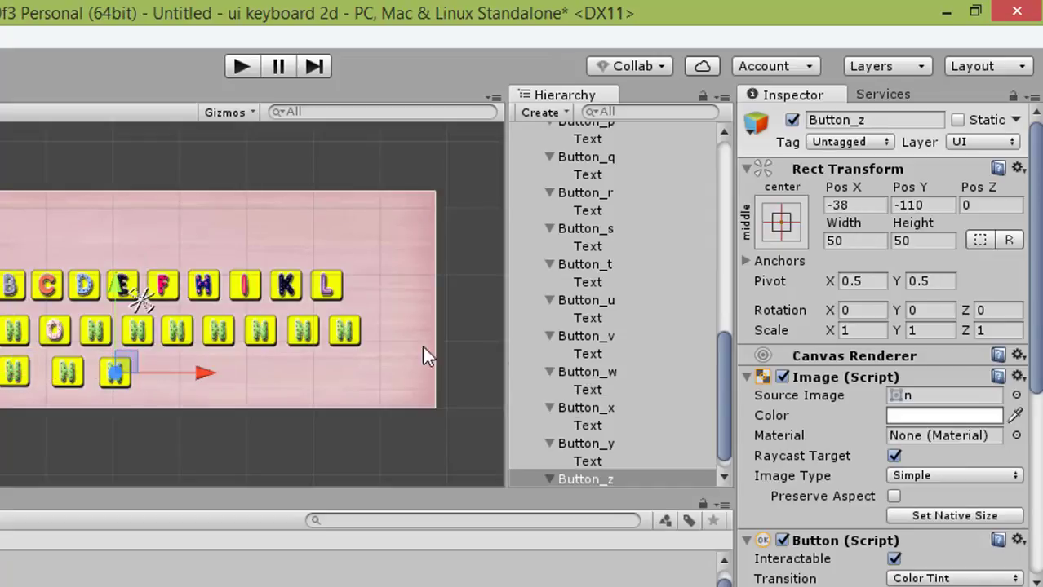
pyautogui.hotkey('ctrl', 'z')
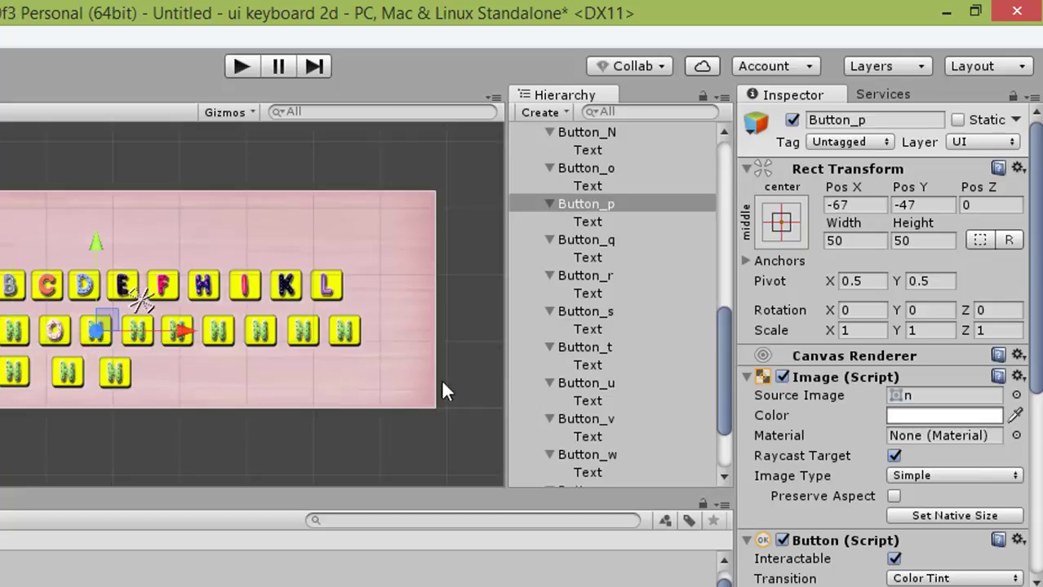
pyautogui.scroll(-3, 725, 361)
pyautogui.scroll(3, 622, 305)
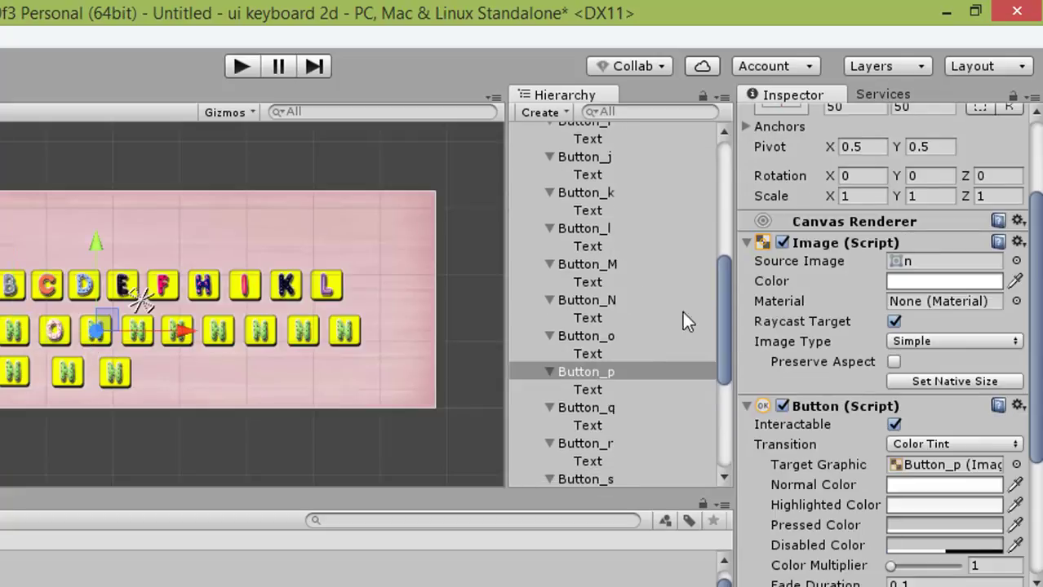
pyautogui.click(604, 335)
pyautogui.click(617, 368)
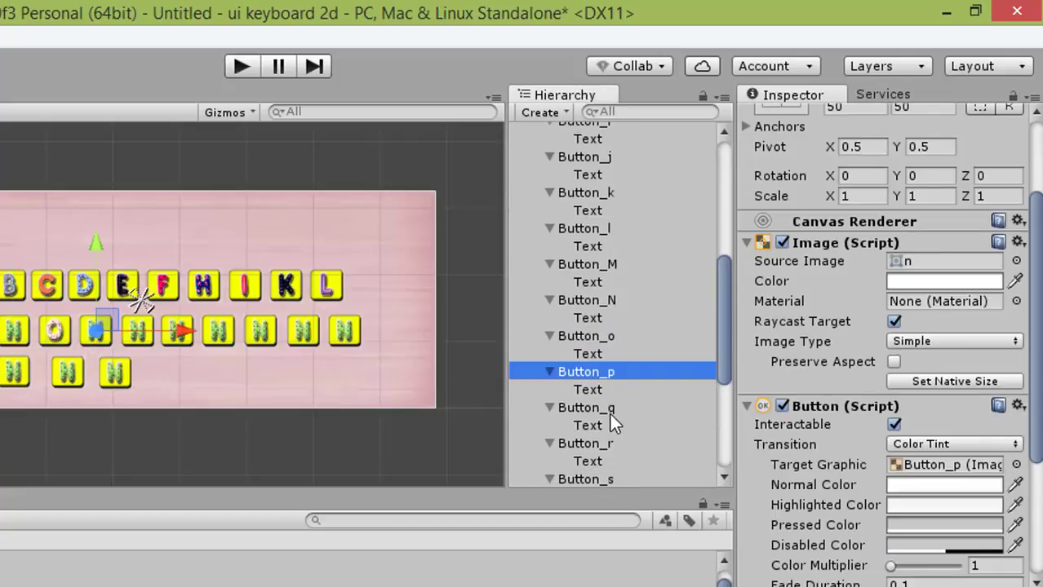
pyautogui.click(604, 407)
pyautogui.click(1016, 465)
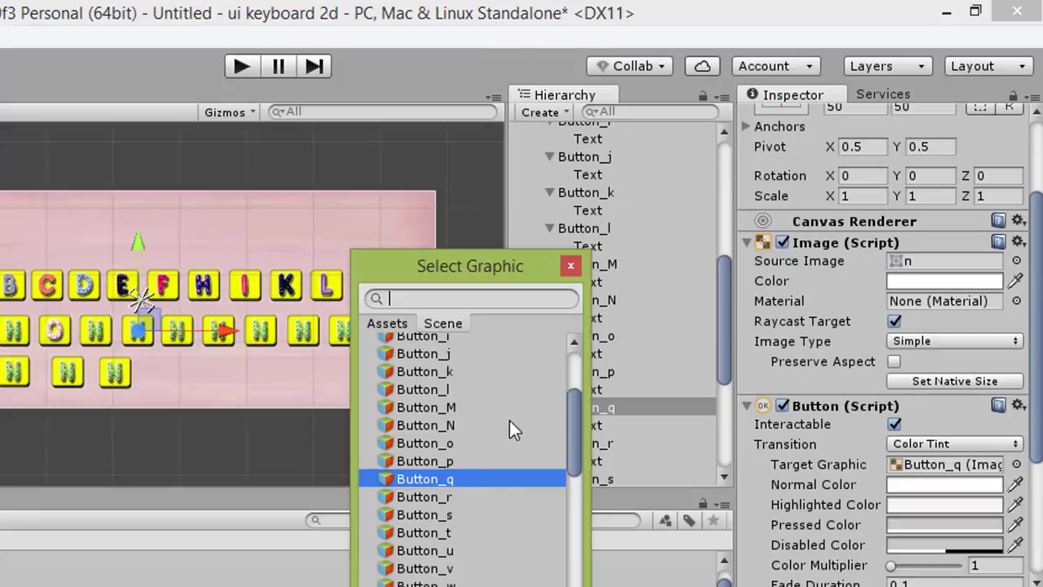
pyautogui.scroll(-5, 508, 420)
pyautogui.scroll(3, 511, 388)
pyautogui.scroll(3, 958, 480)
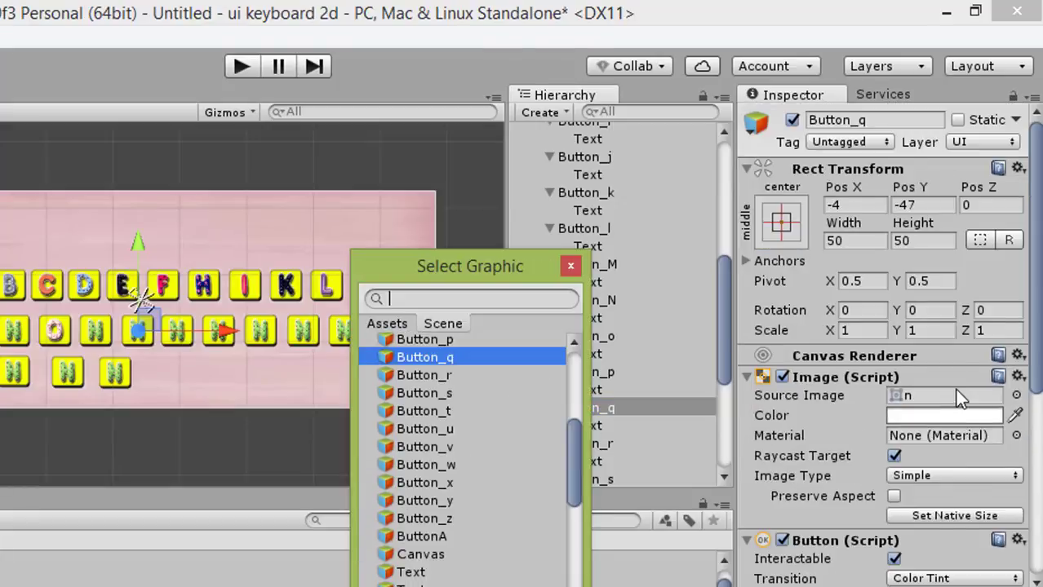
pyautogui.scroll(-1, 897, 327)
pyautogui.click(570, 266)
# Set Button_p's source image to the p sprite and nudge the button to Pos X -65
pyautogui.click(586, 371)
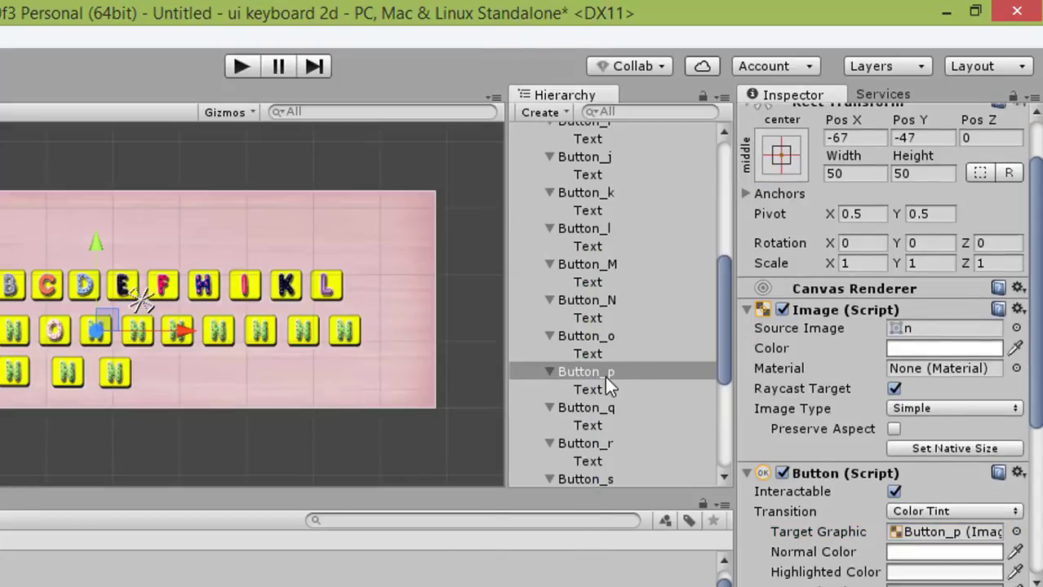
pyautogui.scroll(2, 983, 397)
pyautogui.click(1016, 394)
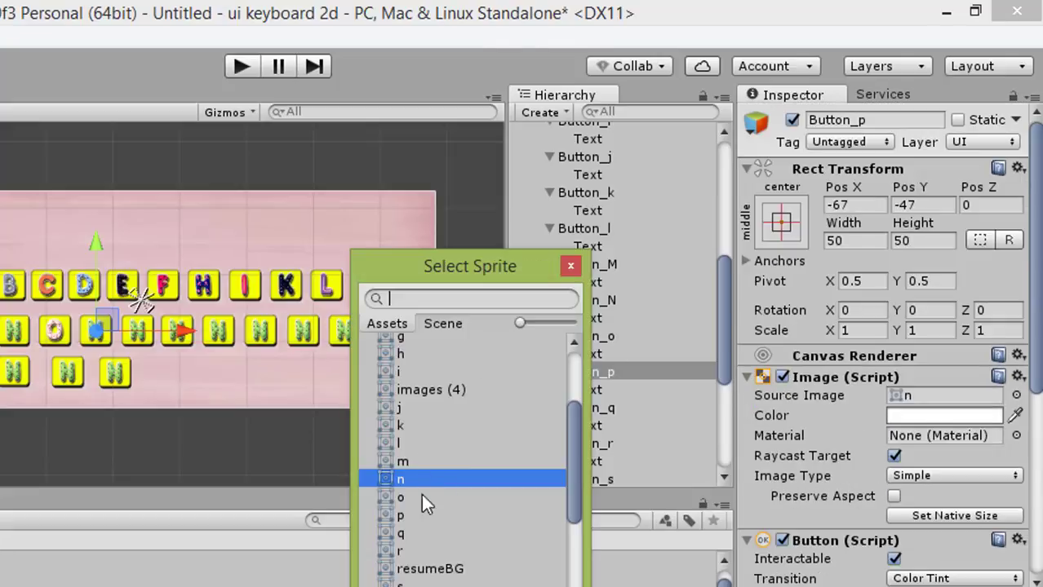
pyautogui.click(401, 515)
pyautogui.moveTo(134, 339); pyautogui.dragTo(136, 340)
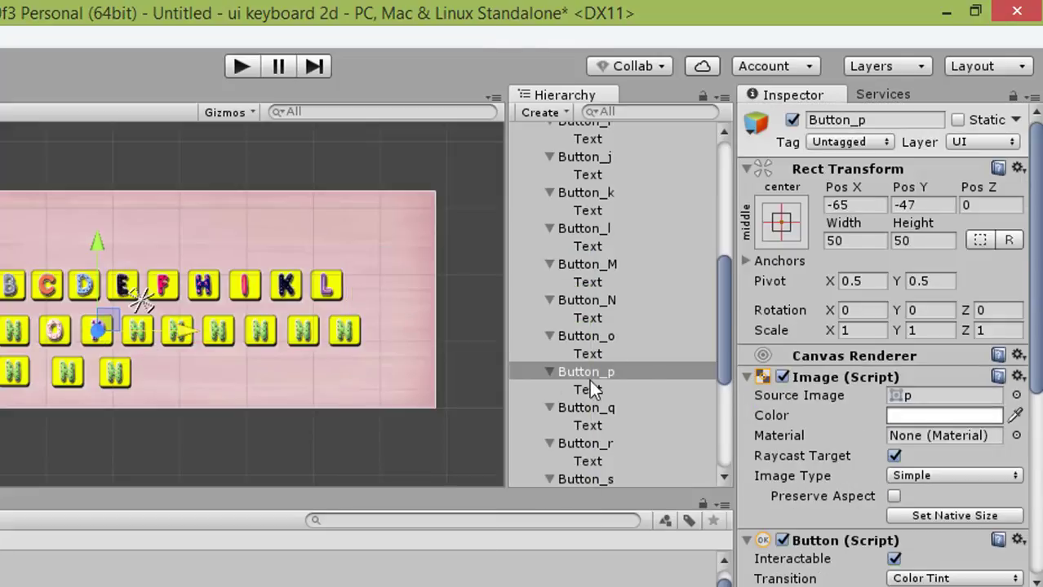
# Assign the q sprite to Button_q and the r sprite to Button_r as their source images
pyautogui.click(586, 407)
pyautogui.click(1016, 395)
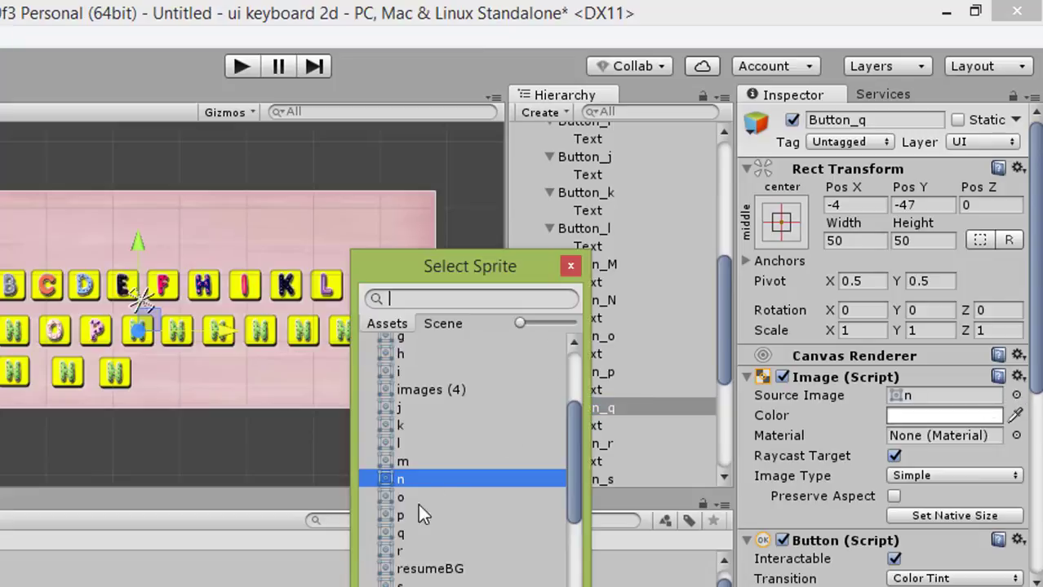
pyautogui.click(400, 533)
pyautogui.click(569, 265)
pyautogui.click(602, 443)
pyautogui.click(1016, 395)
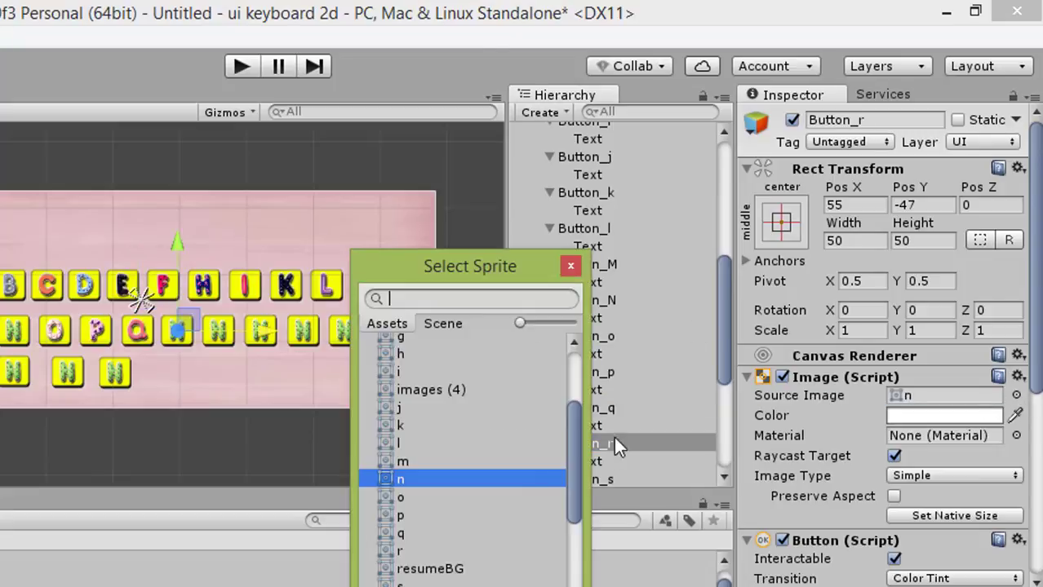
pyautogui.click(401, 550)
pyautogui.click(570, 266)
# Assign the s sprite to Button_s and the t sprite to Button_t as their source images
pyautogui.scroll(-5, 724, 352)
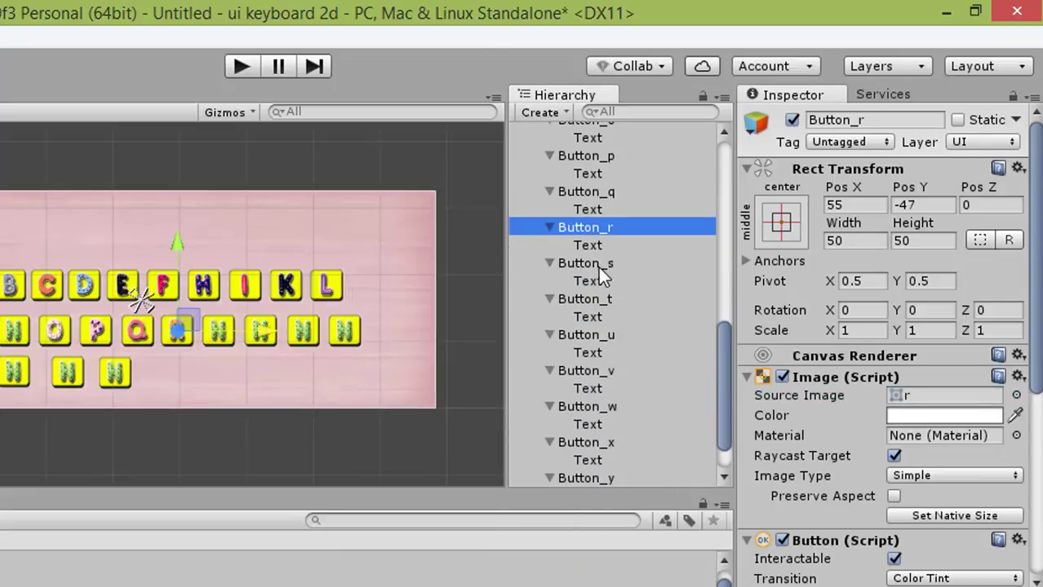
pyautogui.click(598, 264)
pyautogui.click(1016, 395)
pyautogui.click(471, 481)
pyautogui.click(665, 295)
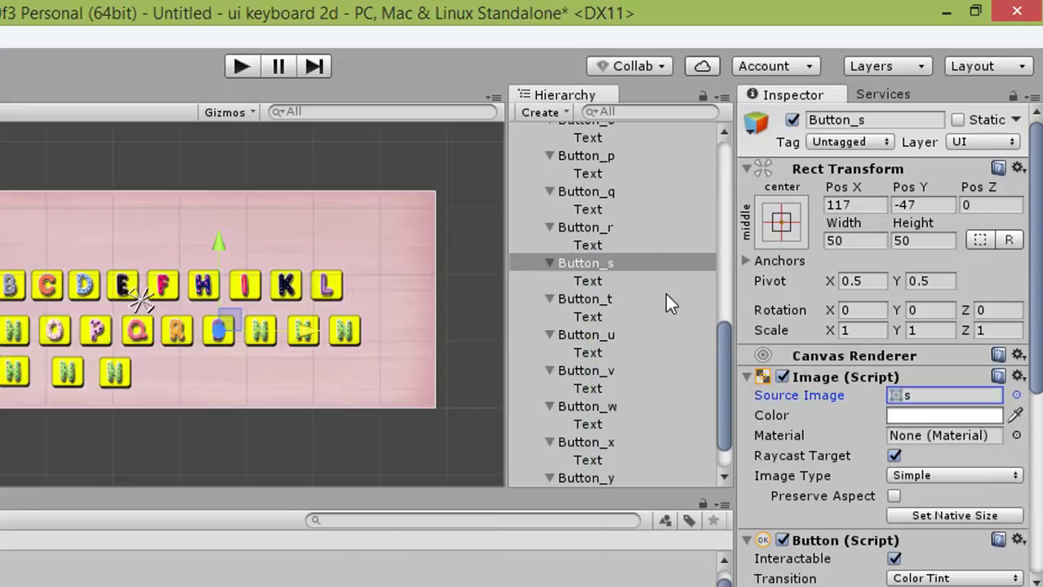
pyautogui.click(570, 266)
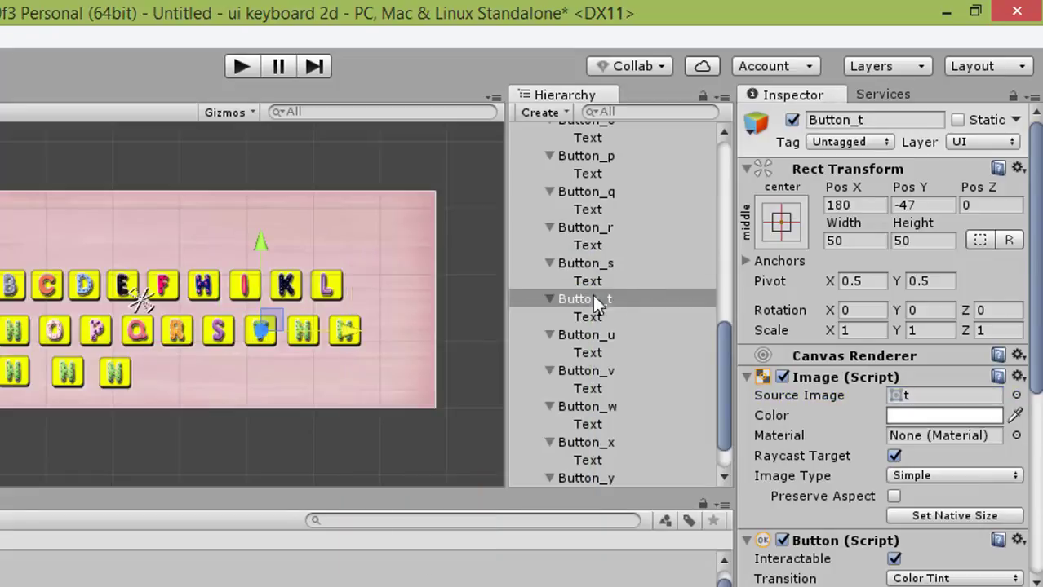
# Assign the u sprite to Button_u and the v sprite to Button_v as their source images
pyautogui.click(602, 335)
pyautogui.click(1016, 394)
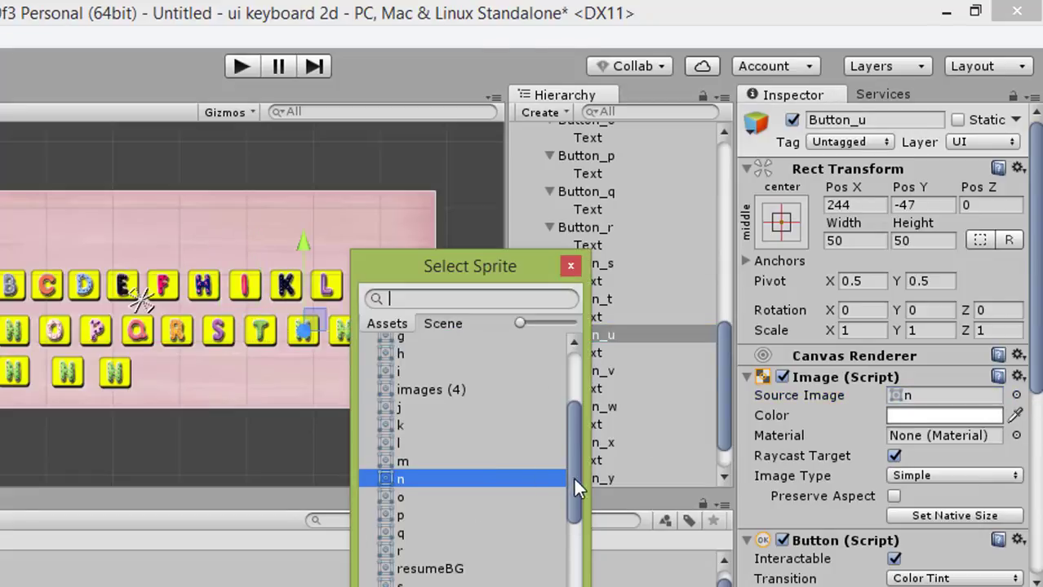
pyautogui.scroll(-3, 412, 481)
pyautogui.click(412, 481)
pyautogui.click(645, 371)
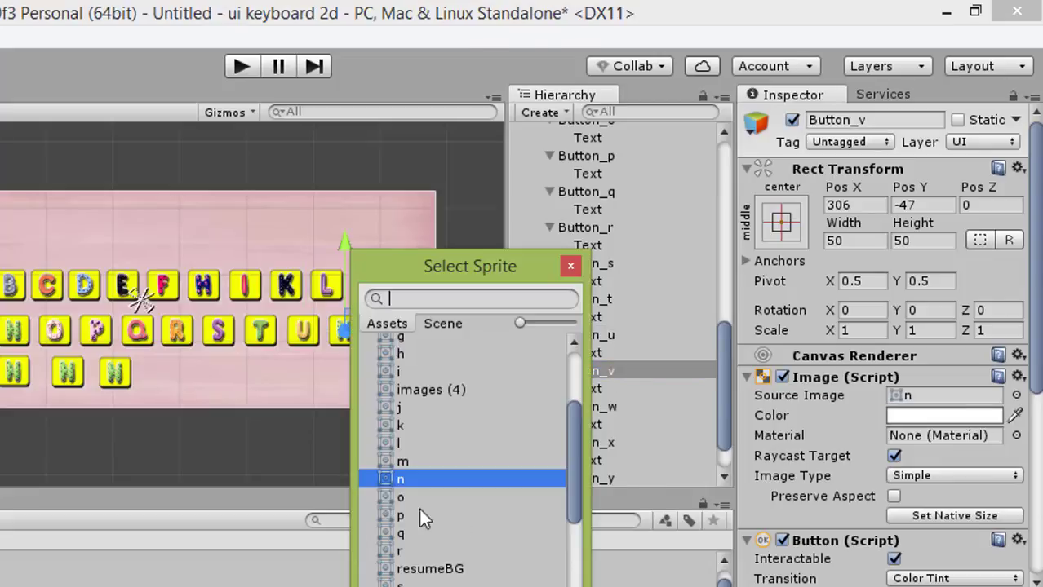
pyautogui.scroll(-3, 424, 515)
pyautogui.click(401, 441)
# Set the source image of Button_w in the third row to the w sprite
pyautogui.click(615, 407)
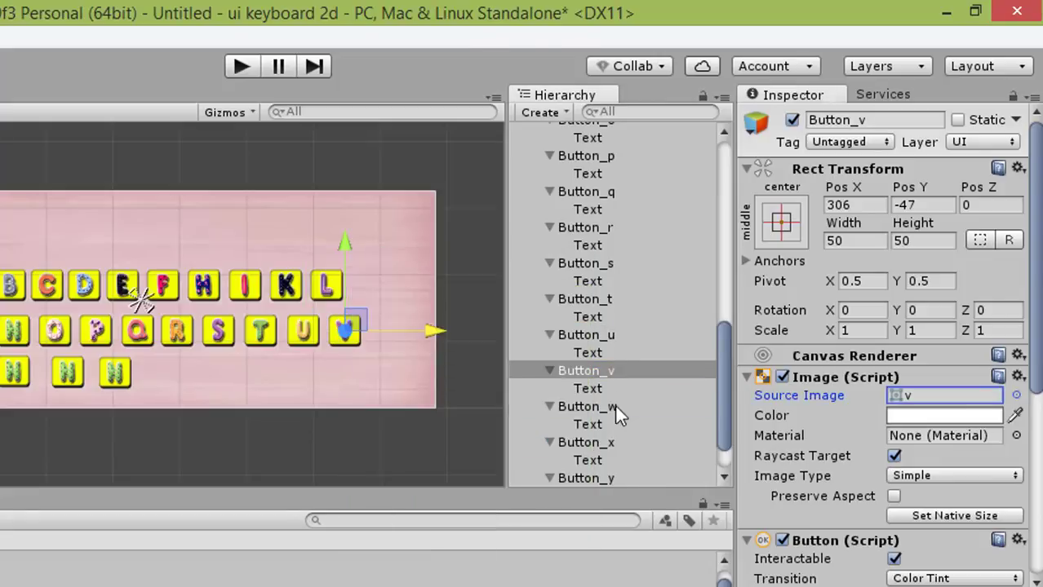
pyautogui.click(1016, 395)
pyautogui.scroll(-3, 442, 471)
pyautogui.click(441, 437)
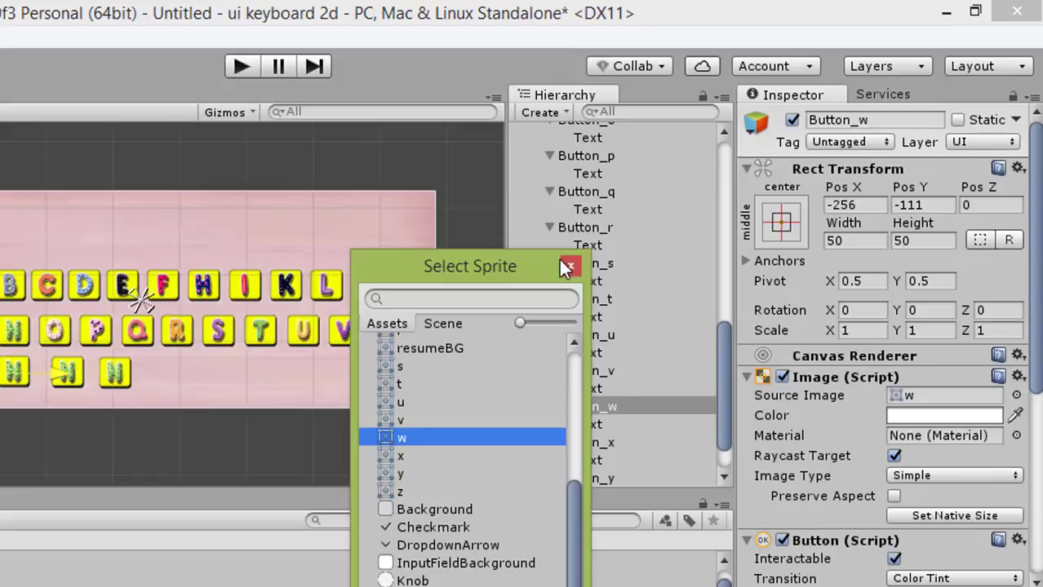
pyautogui.click(570, 266)
# Set the source image of Button_x in the third row to the x sprite
pyautogui.click(684, 441)
pyautogui.click(1016, 395)
pyautogui.scroll(-3, 534, 523)
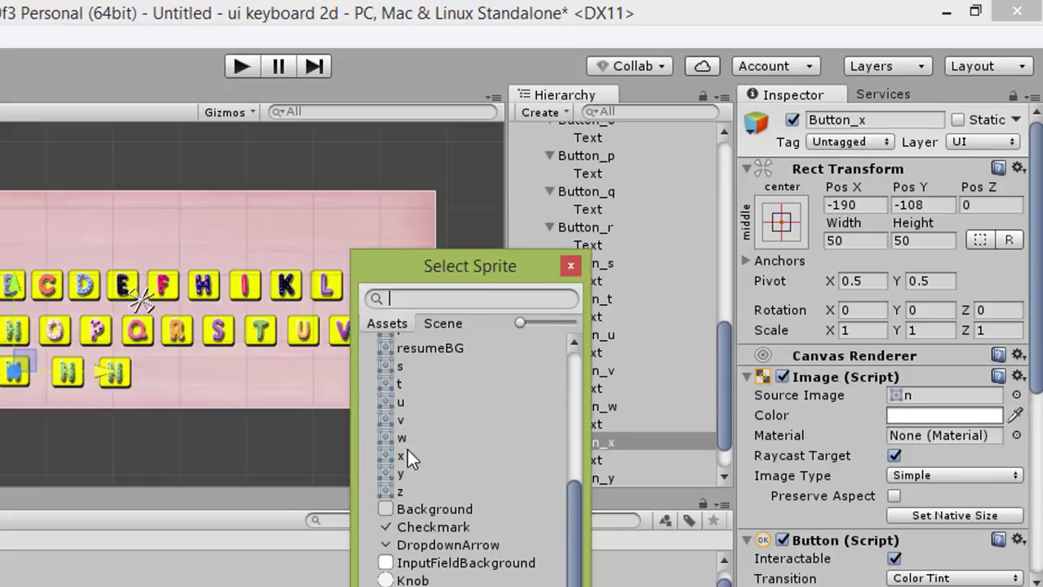
pyautogui.click(406, 455)
pyautogui.click(570, 266)
# Set the source image of Button_y in the third row to the y sprite
pyautogui.click(586, 478)
pyautogui.click(1016, 395)
pyautogui.scroll(-5, 494, 526)
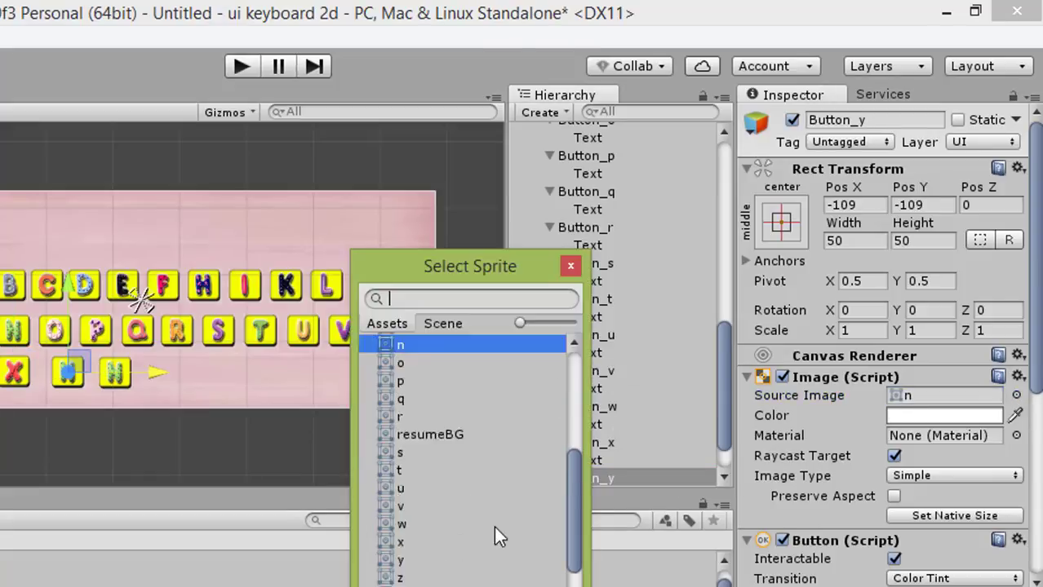
pyautogui.doubleClick(395, 473)
# Set the source image of Button_z, the last third-row button, to the z sprite
pyautogui.scroll(-1, 614, 402)
pyautogui.click(586, 461)
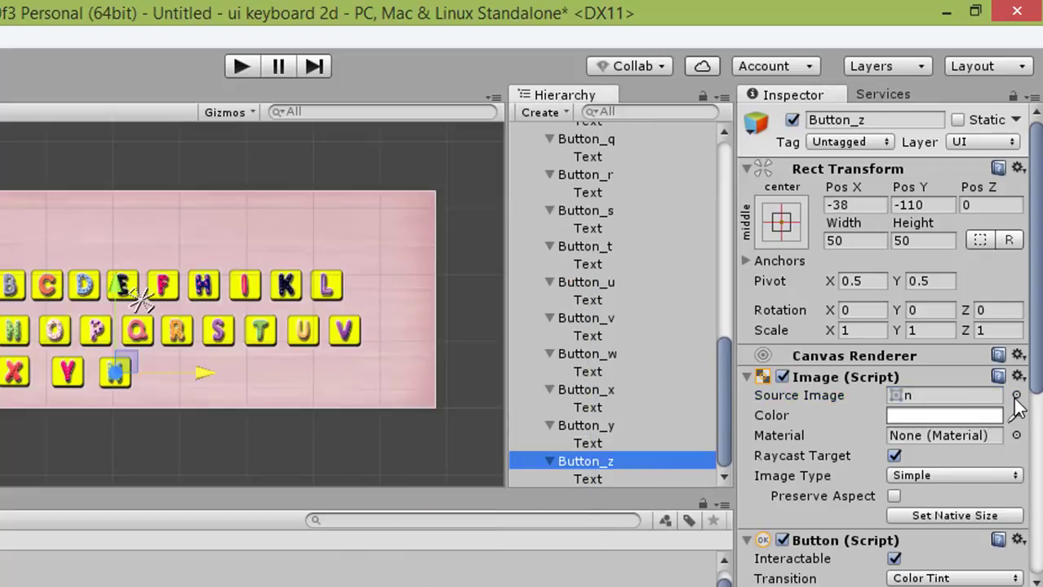
pyautogui.click(1016, 395)
pyautogui.scroll(-5, 540, 494)
pyautogui.click(400, 493)
pyautogui.click(570, 266)
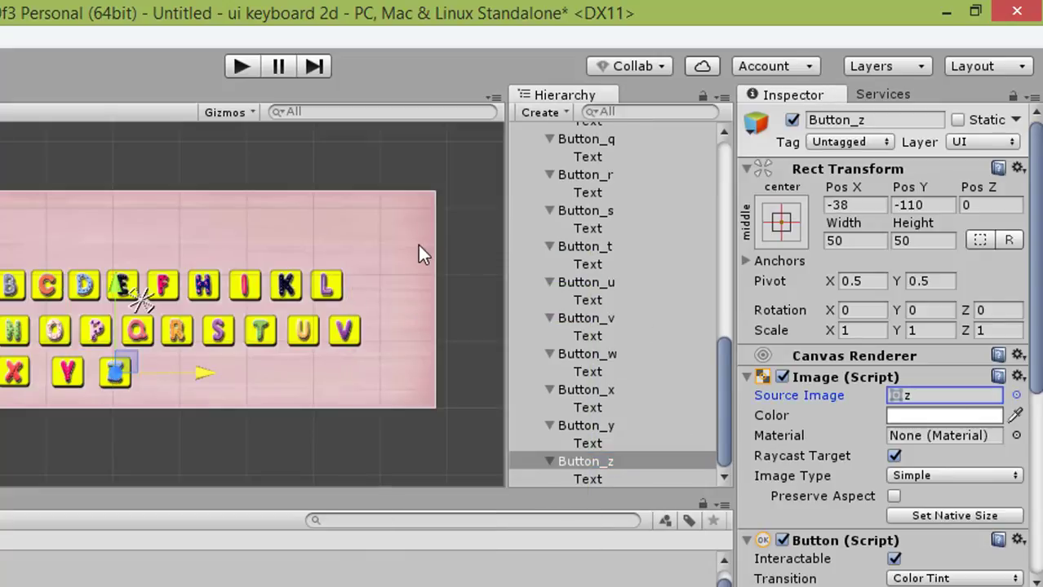
# Add a UI Text object to the Canvas and place it above the letter rows, at about Pos X 7, Pos Y 85
pyautogui.click(80, 235)
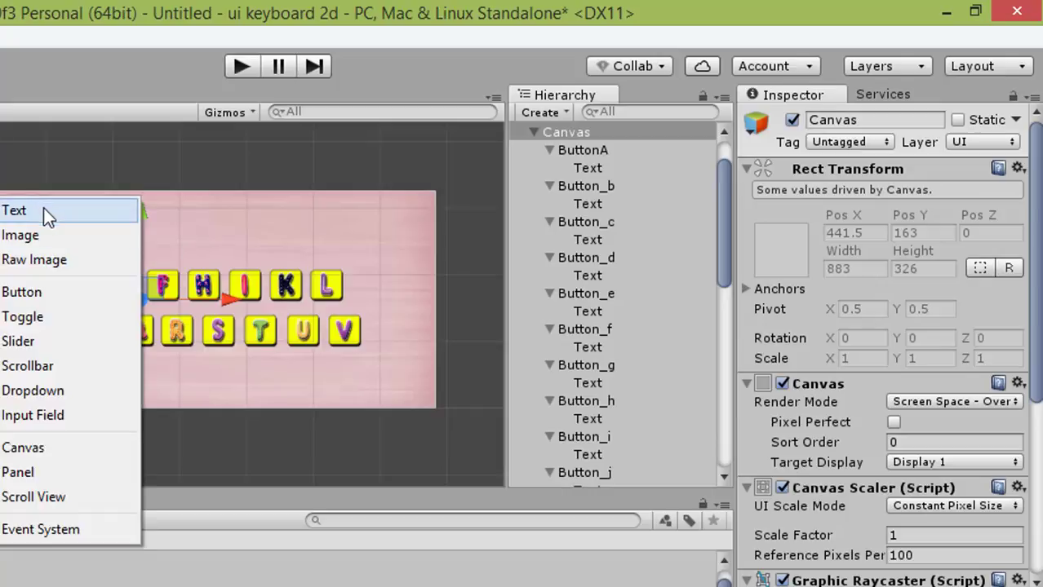
pyautogui.click(43, 207)
pyautogui.moveTo(97, 245); pyautogui.dragTo(234, 245)
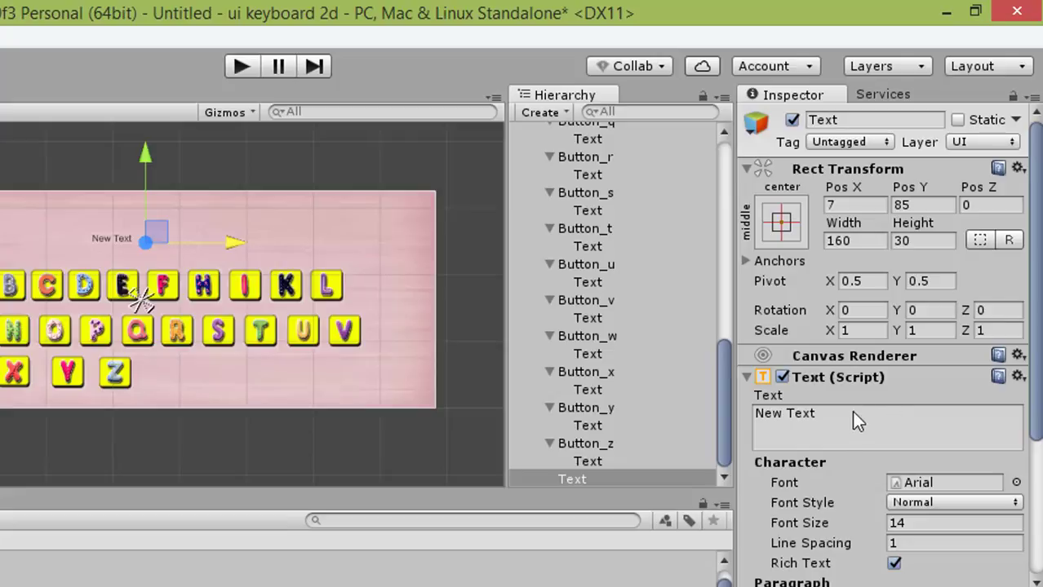
# Set the font size of the new Text object to 20
pyautogui.click(879, 419)
pyautogui.scroll(-5, 939, 424)
pyautogui.click(900, 323)
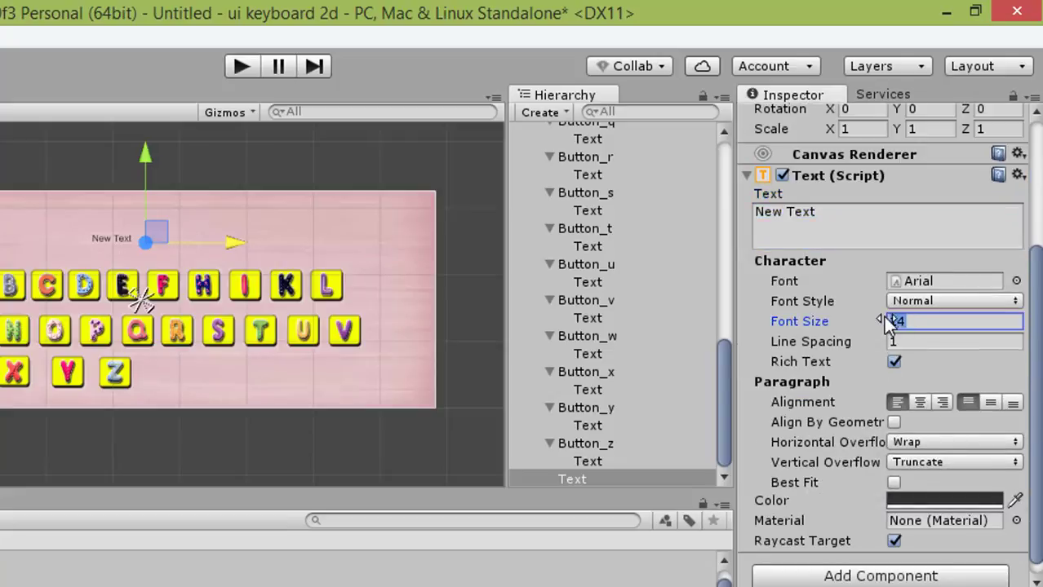
pyautogui.write('20')
# Widen the Text object to 500 and centre its text horizontally
pyautogui.scroll(5, 938, 254)
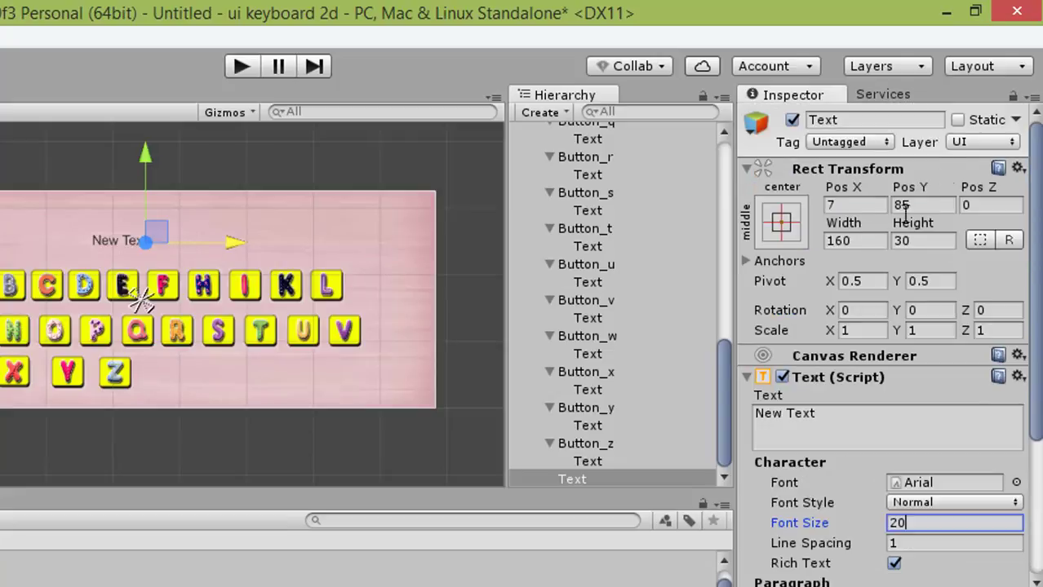
pyautogui.click(866, 240)
pyautogui.write('5')
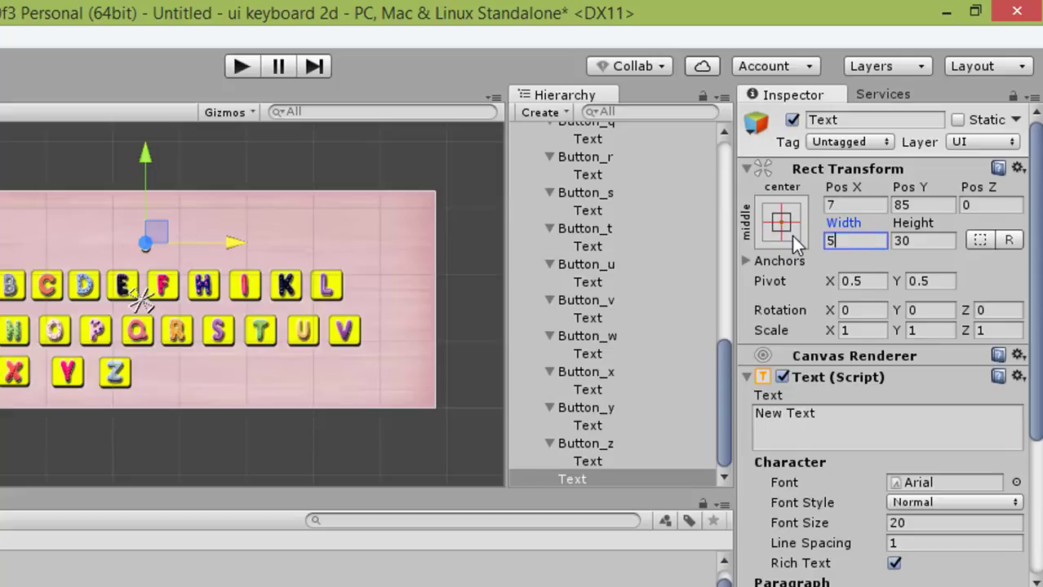
pyautogui.write('00')
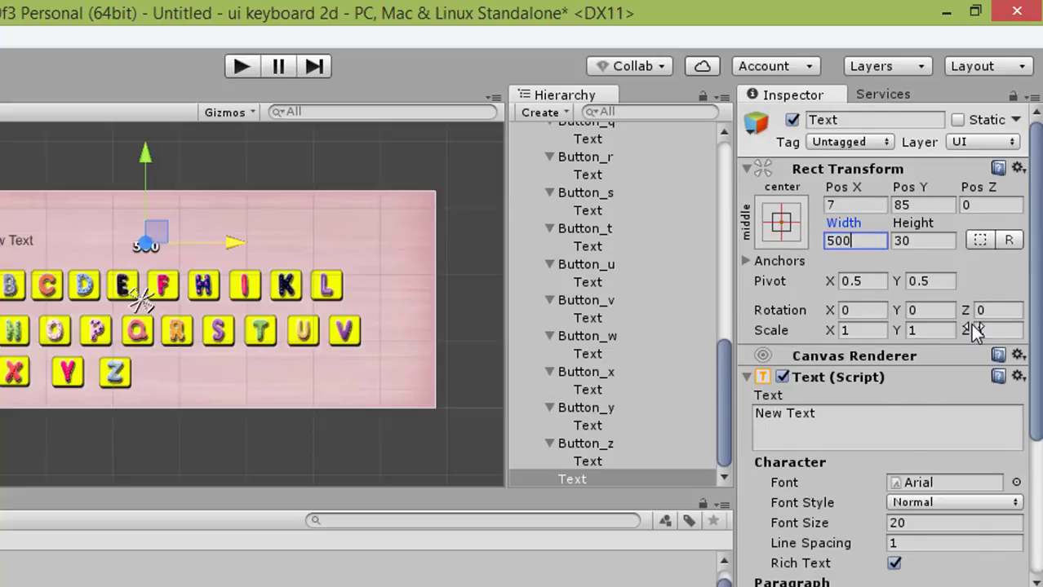
pyautogui.scroll(-5, 973, 332)
pyautogui.click(920, 403)
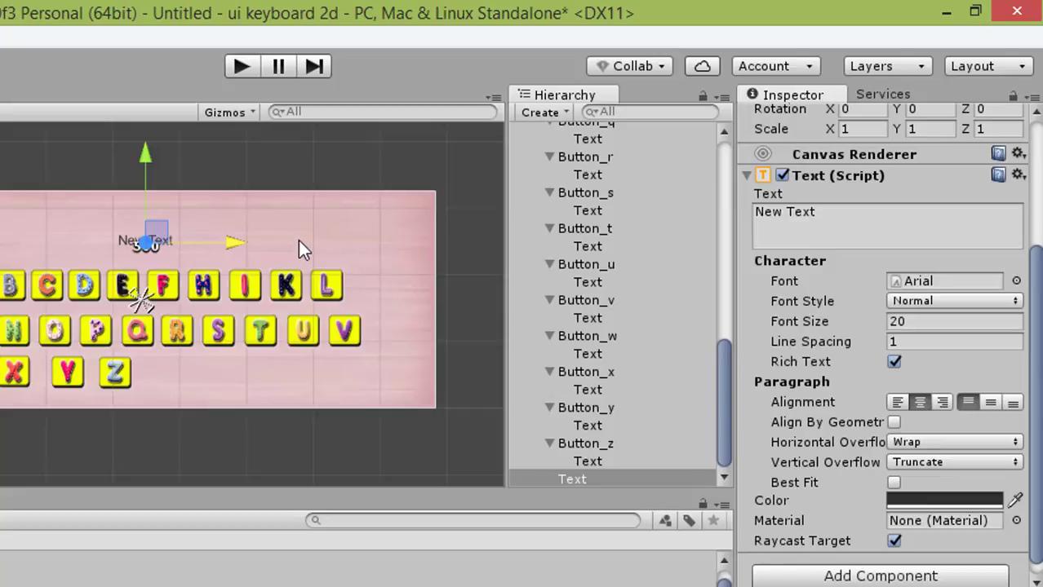
pyautogui.click(501, 586)
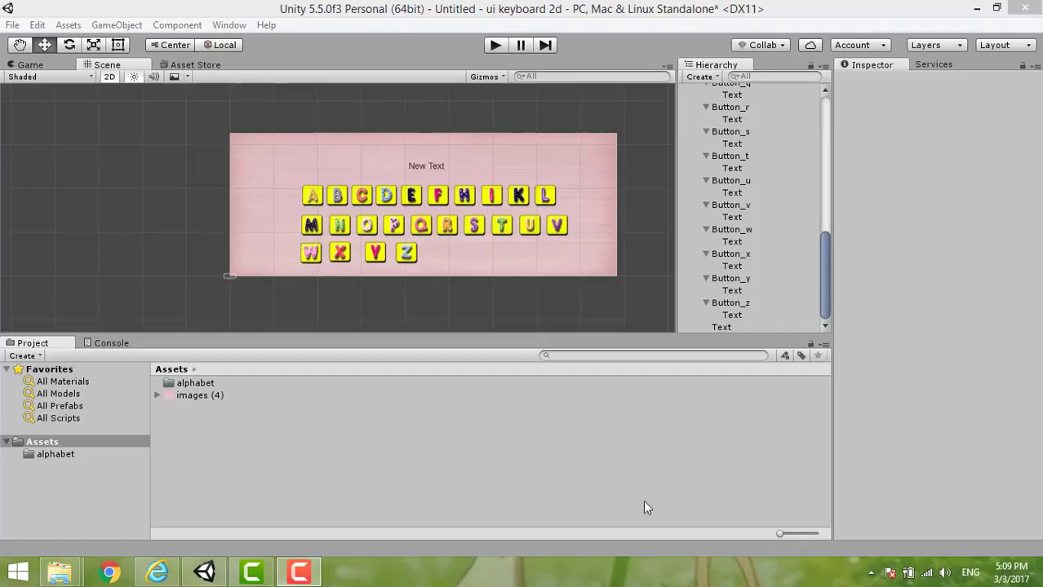
# Create a C# script called "name" in the Assets folder
pyautogui.rightClick(336, 445)
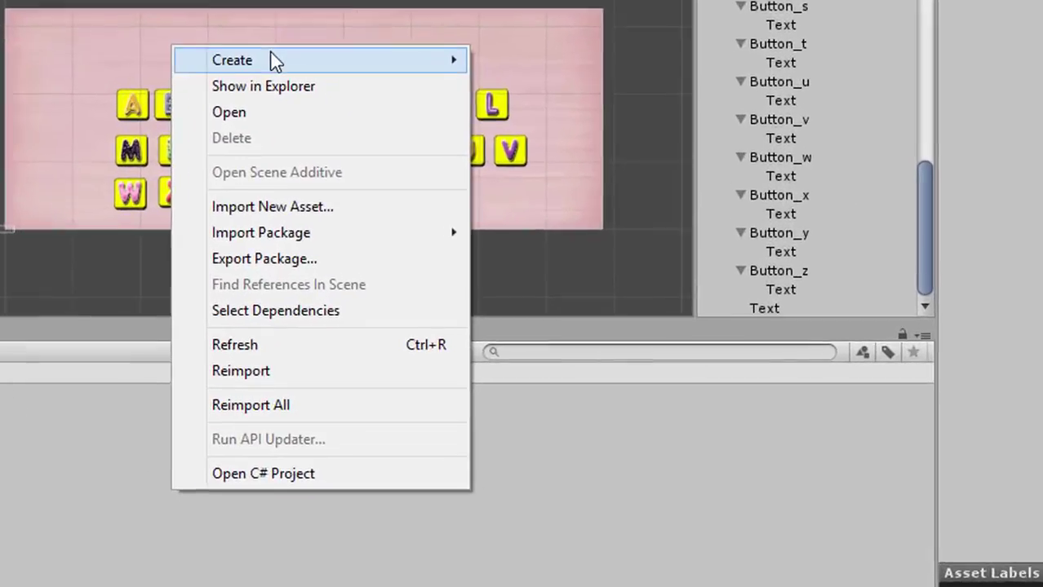
pyautogui.moveTo(490, 170)
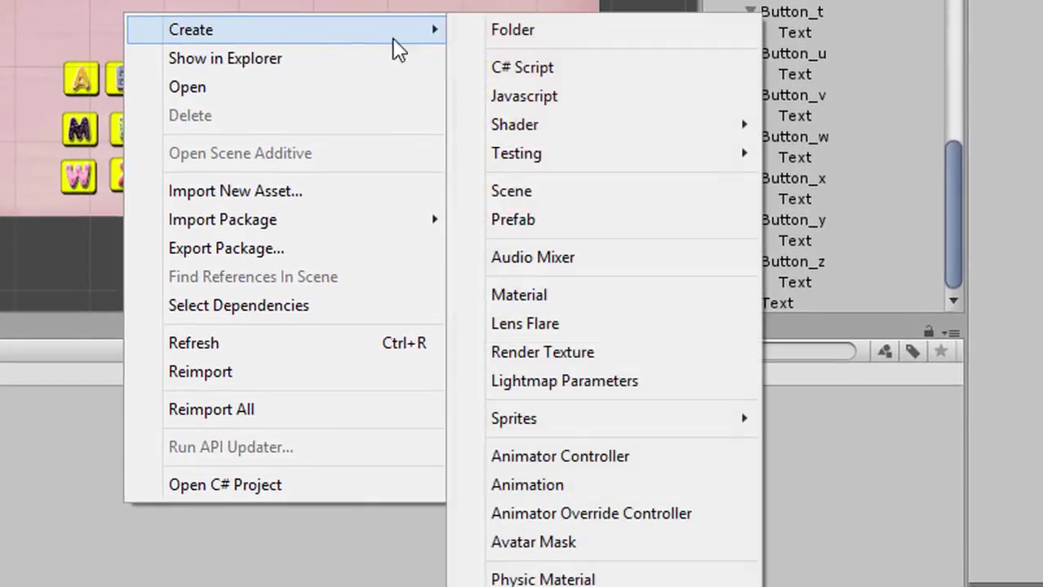
pyautogui.click(524, 73)
pyautogui.press('BackSpace')
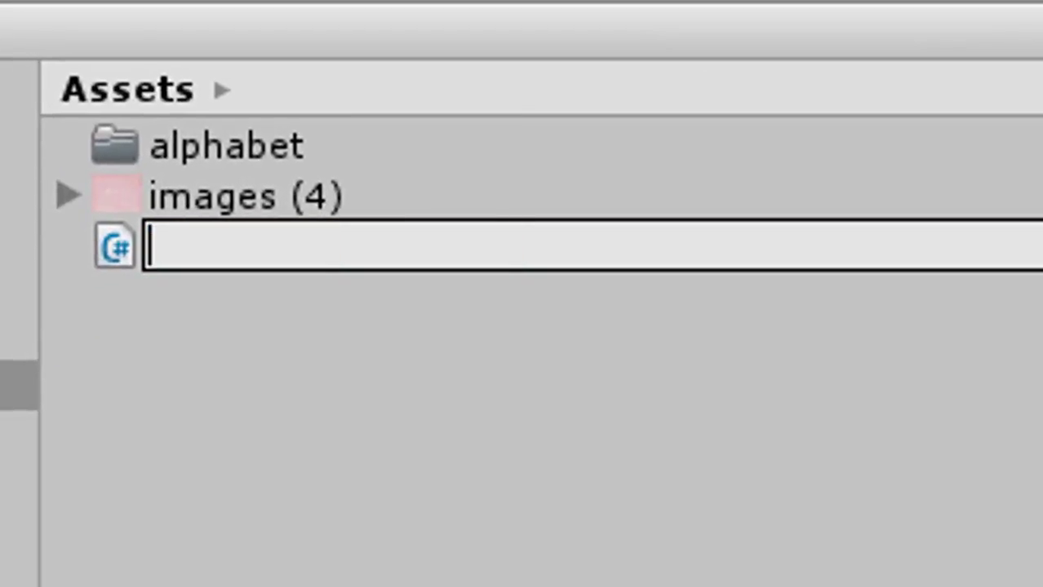
pyautogui.write('k')
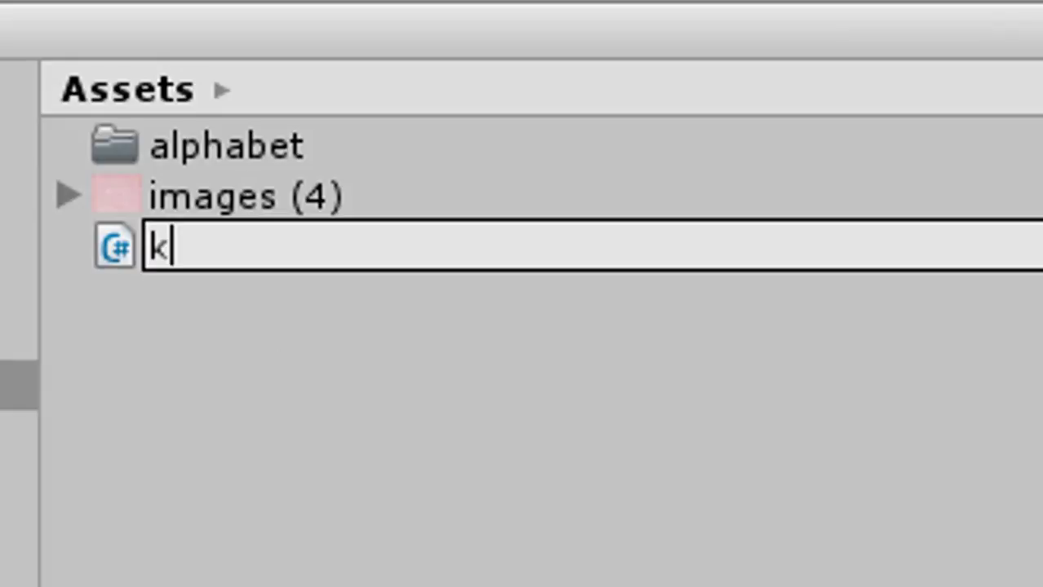
pyautogui.press('BackSpace')
pyautogui.write('name')
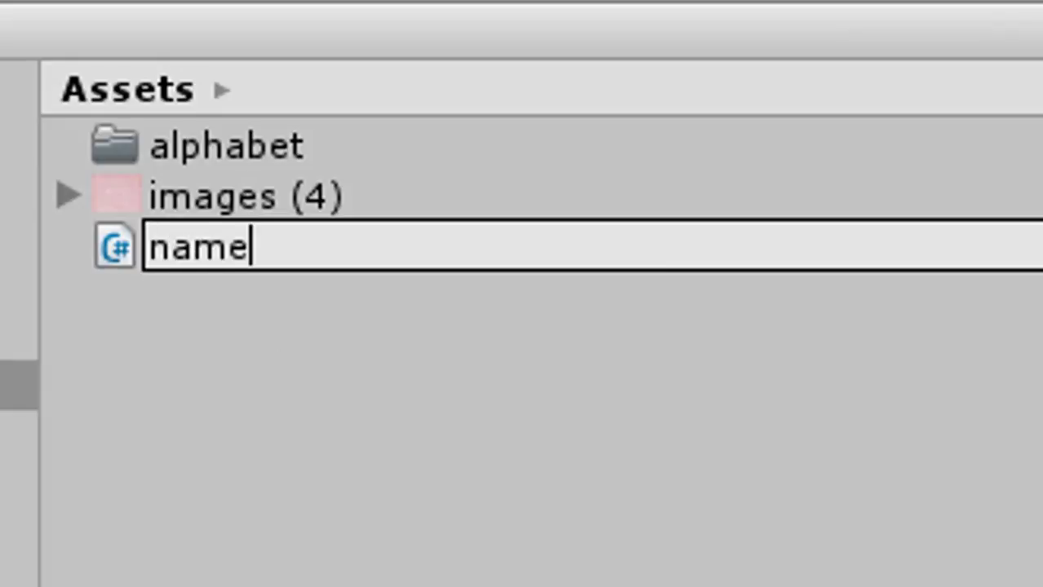
pyautogui.press('Return')
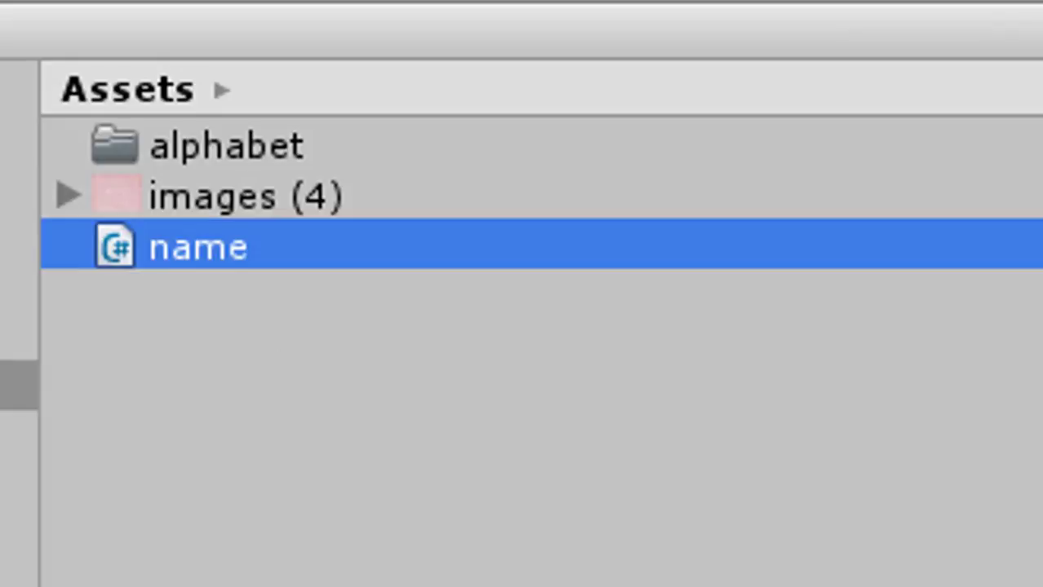
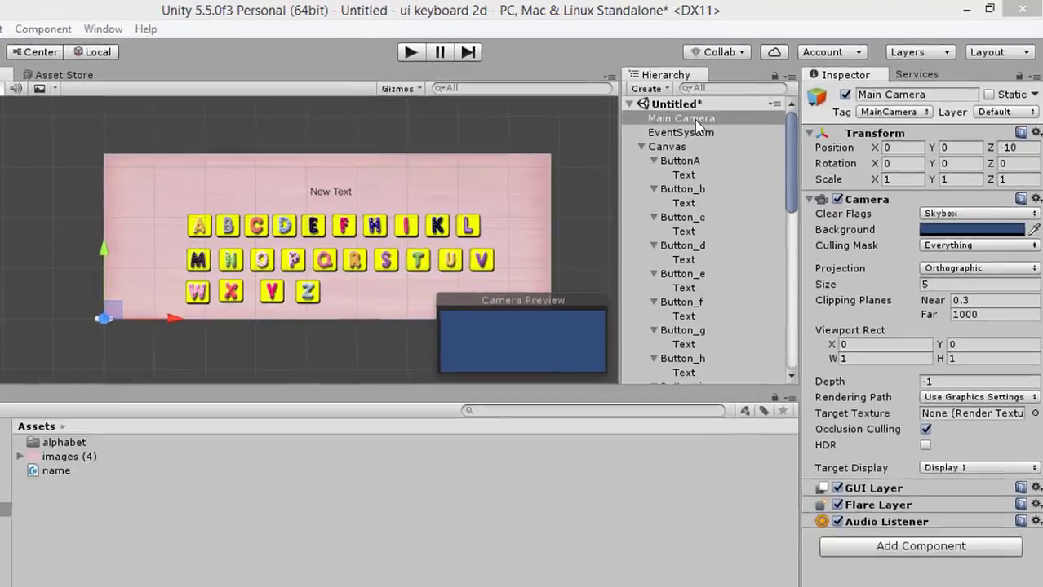
# Attach the Name script to the Main Camera as a component
pyautogui.click(695, 120)
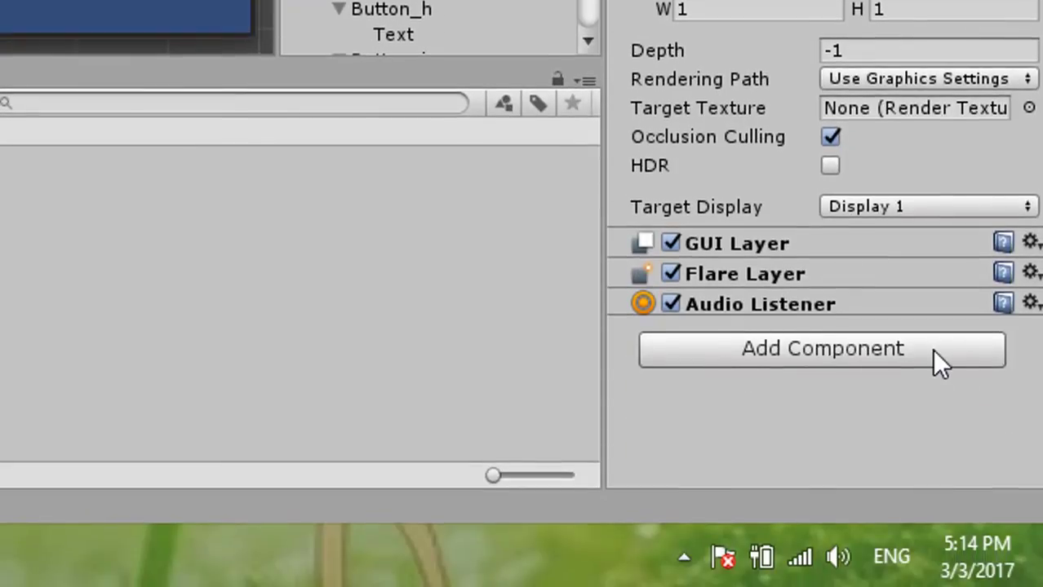
pyautogui.click(859, 345)
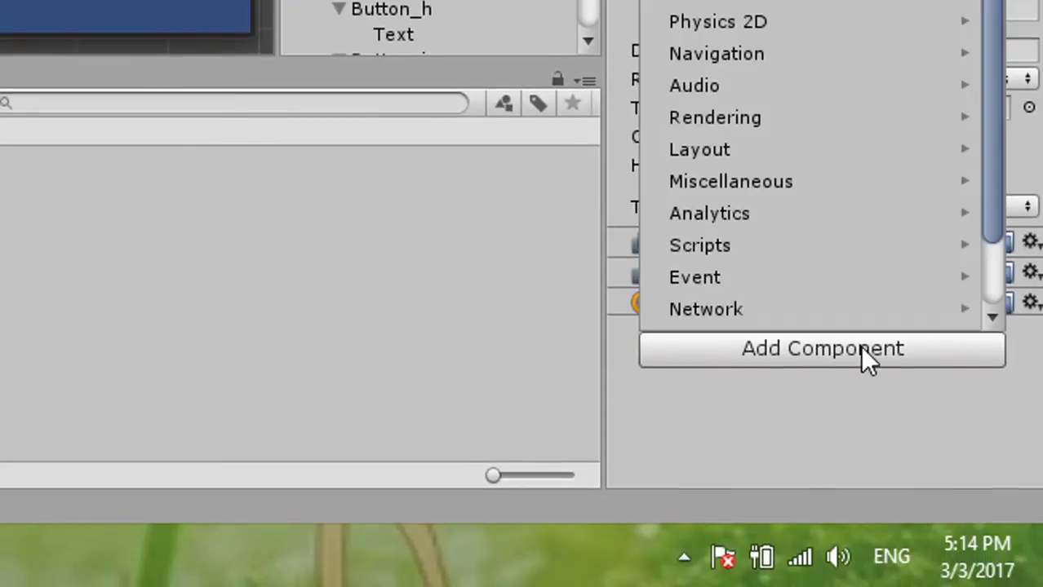
pyautogui.click(731, 244)
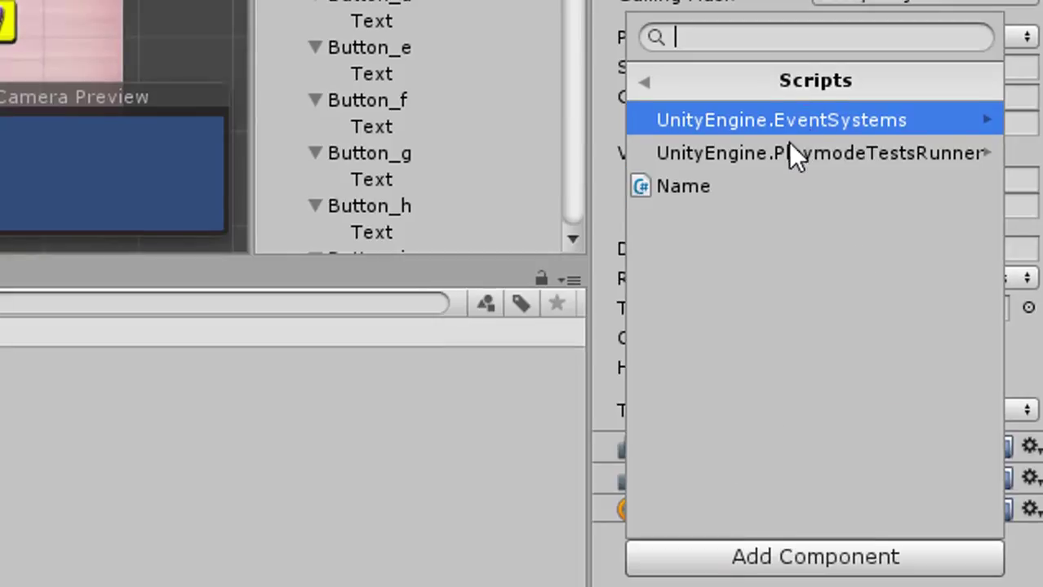
pyautogui.click(705, 188)
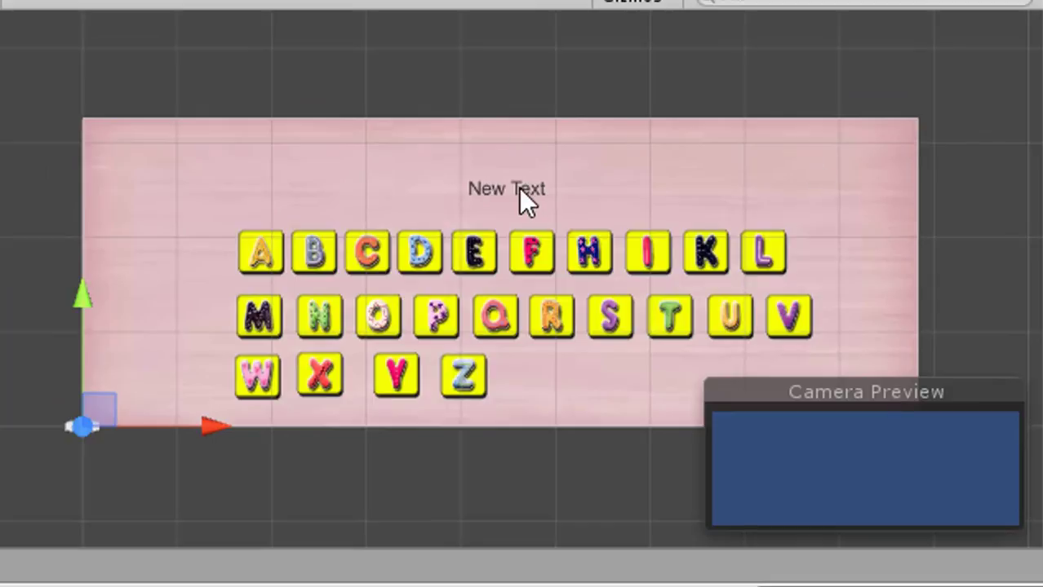
# Rename the "New Text" object above the letter rows to TextName
pyautogui.click(519, 189)
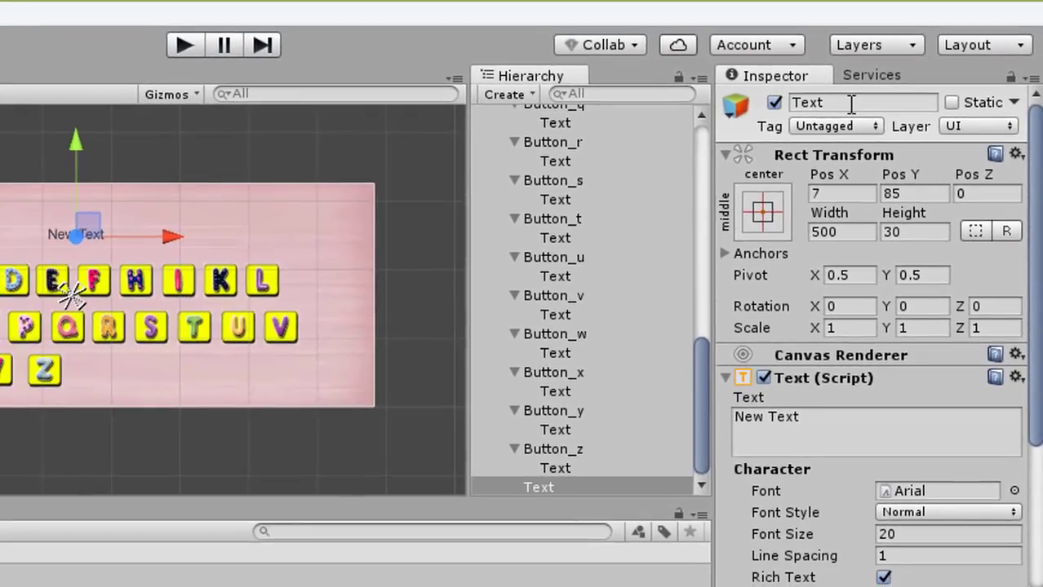
pyautogui.click(798, 141)
pyautogui.click(864, 102)
pyautogui.write('Name')
pyautogui.press('Return')
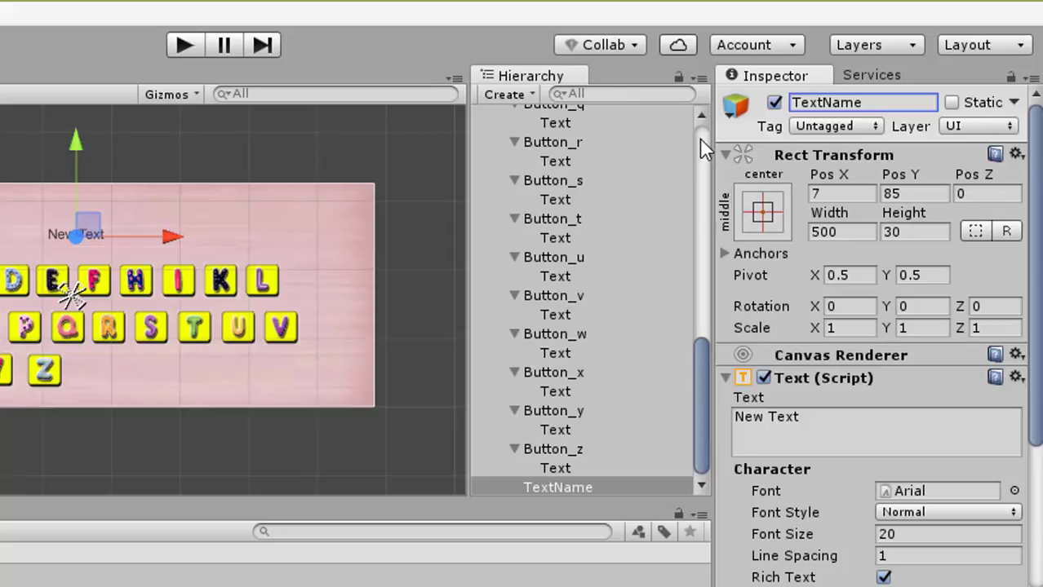
# Assign the TextName object to the My Name field of the Main Camera's Name script
pyautogui.scroll(10, 654, 277)
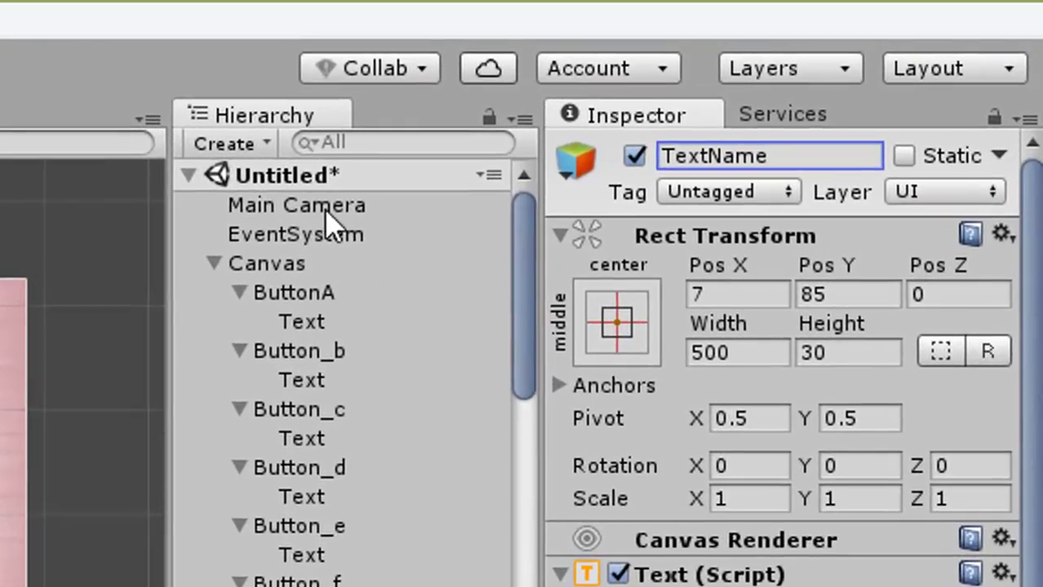
pyautogui.click(516, 137)
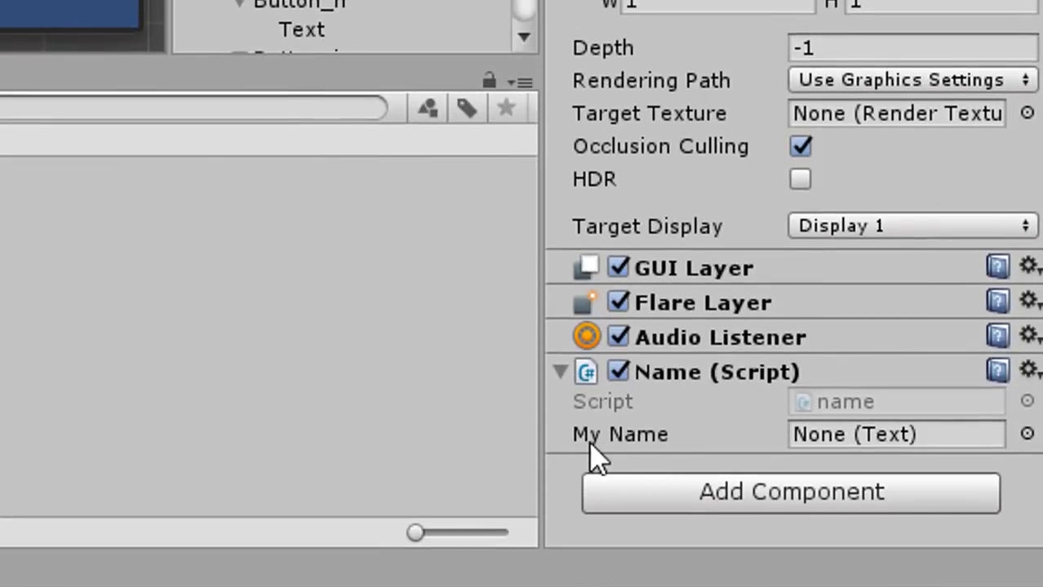
pyautogui.click(1026, 434)
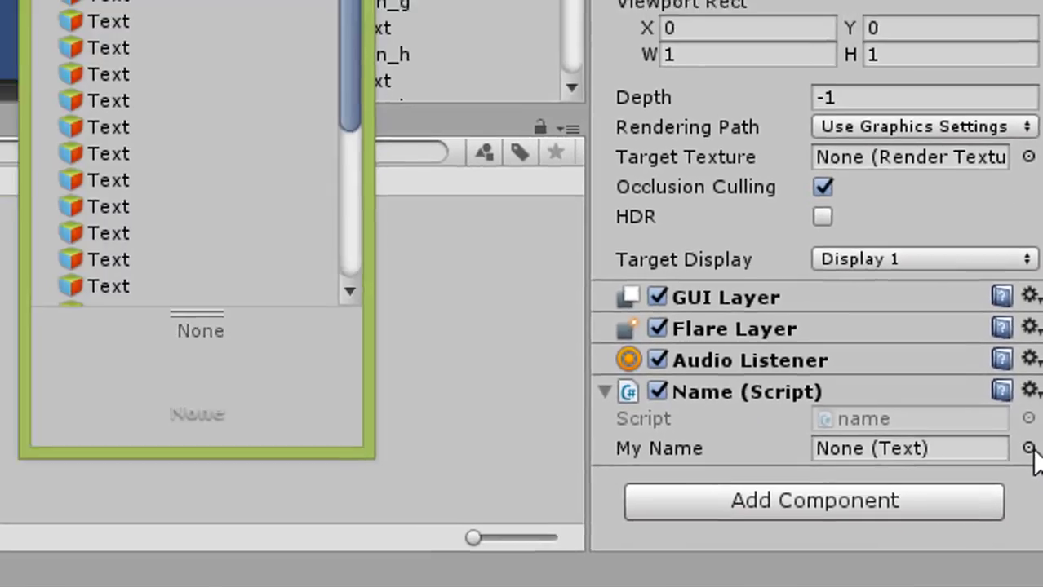
pyautogui.scroll(-5, 418, 265)
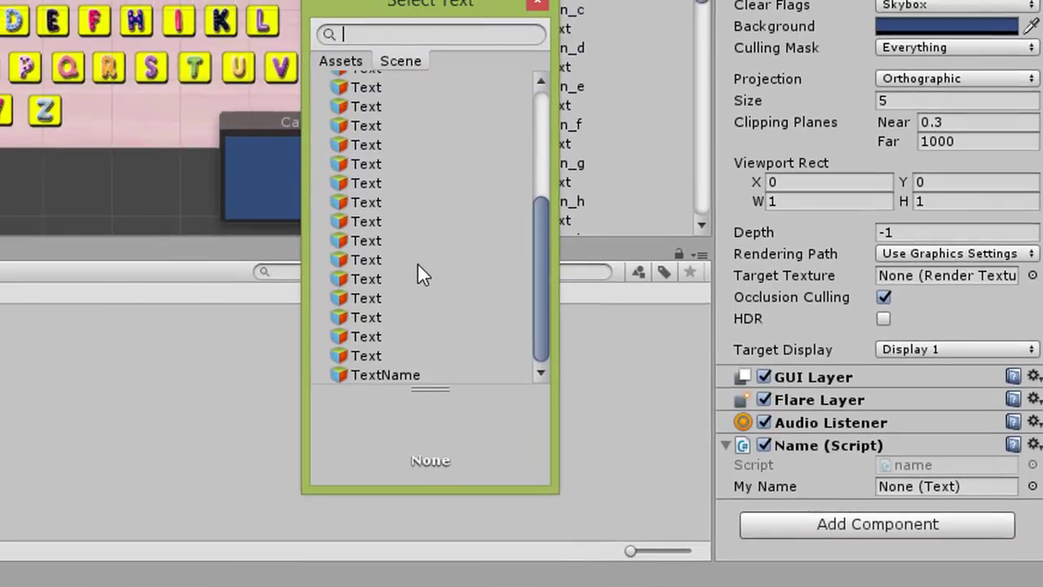
pyautogui.click(408, 375)
pyautogui.click(537, 6)
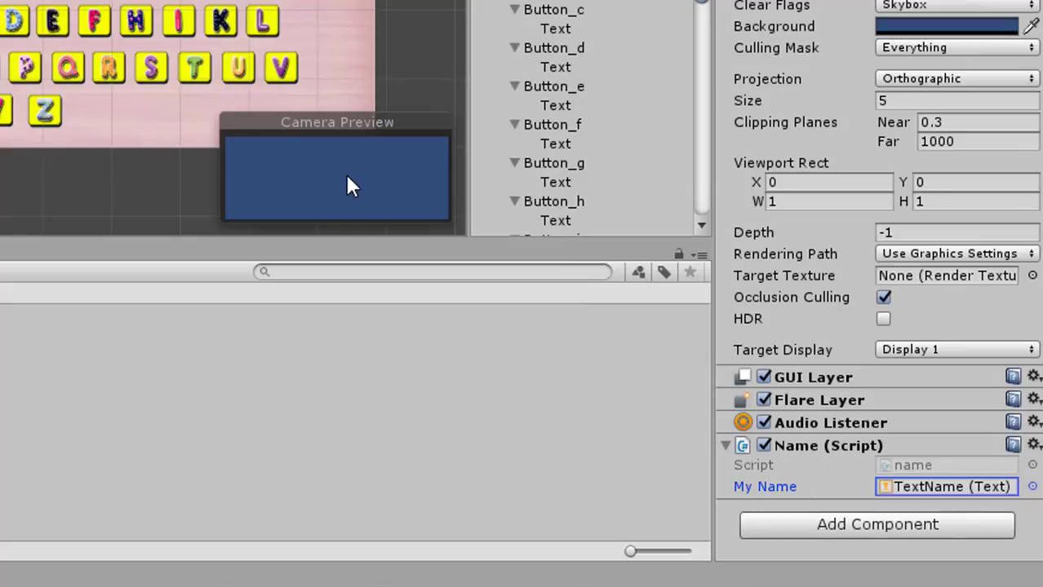
# Add an On Click event entry to ButtonA with the Main Camera as its target object
pyautogui.click(312, 199)
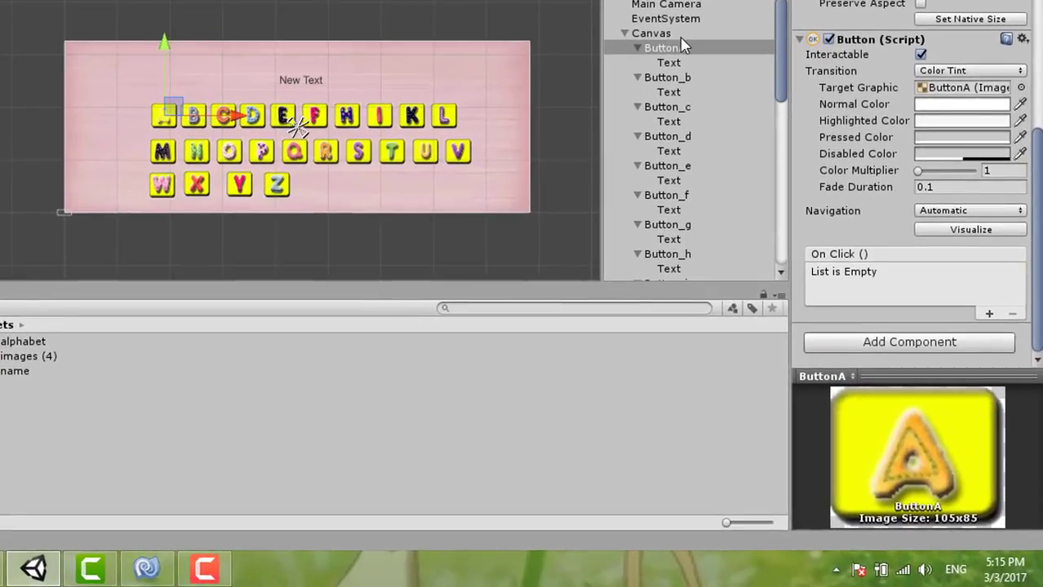
pyautogui.scroll(3, 935, 76)
pyautogui.scroll(-3, 923, 30)
pyautogui.scroll(3, 853, 110)
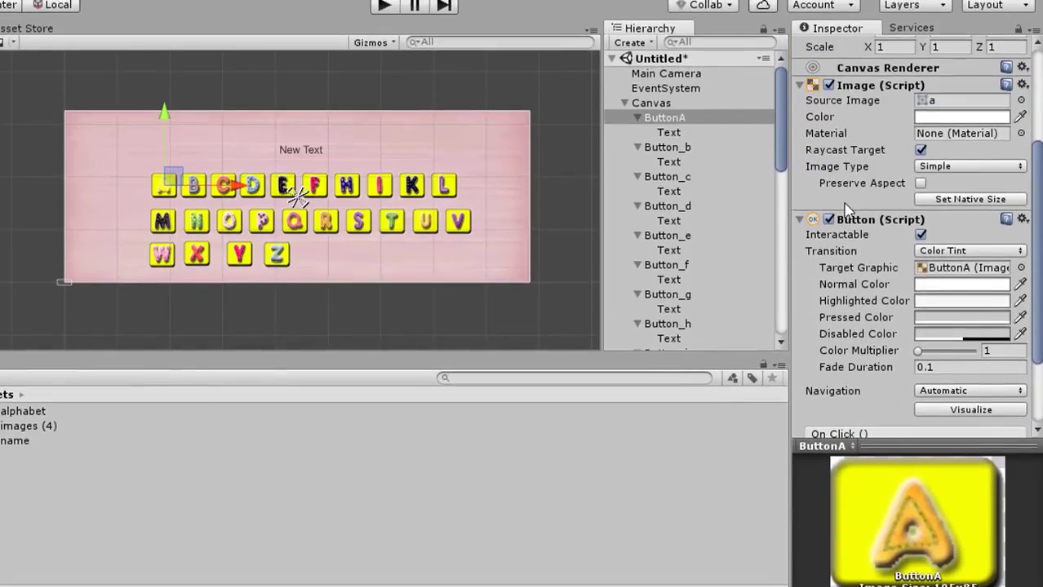
pyautogui.scroll(-3, 849, 214)
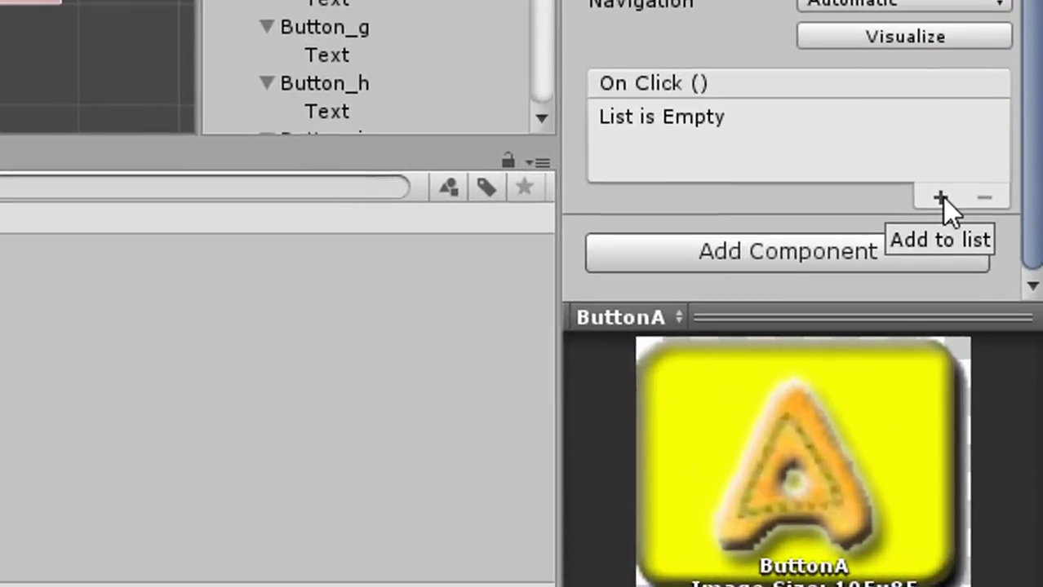
pyautogui.click(938, 197)
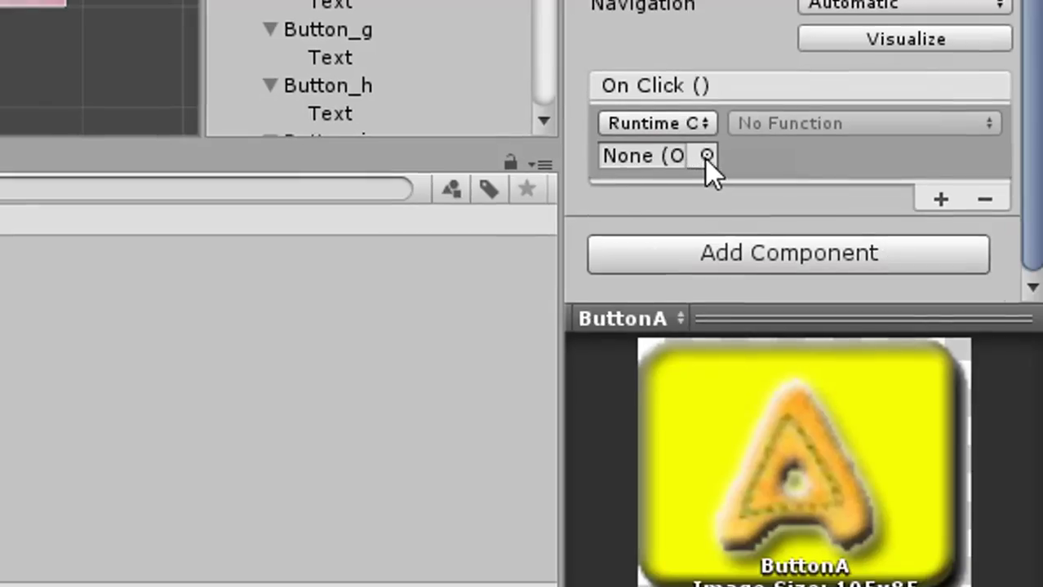
pyautogui.click(705, 155)
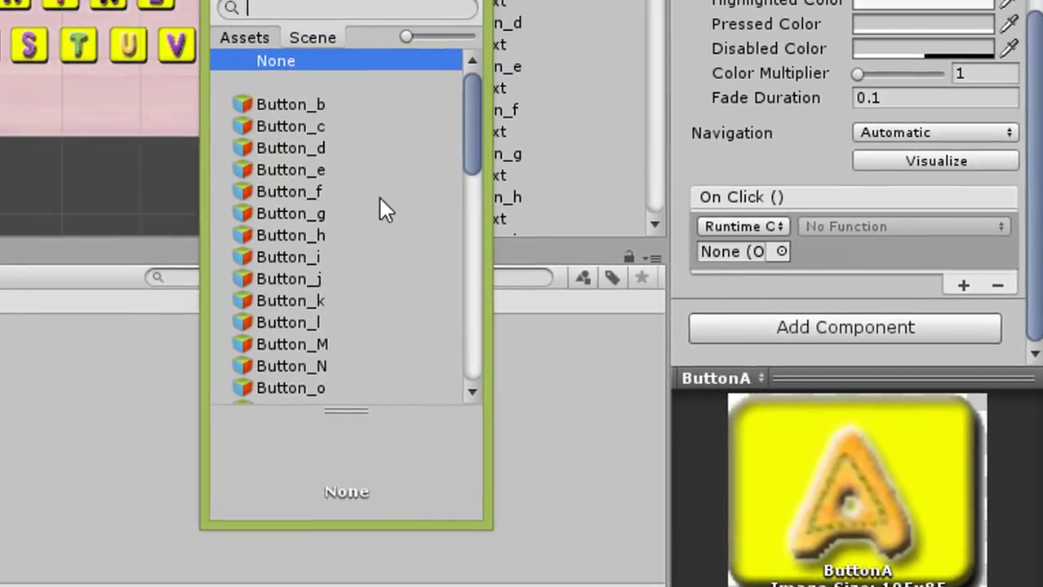
pyautogui.scroll(-10, 380, 199)
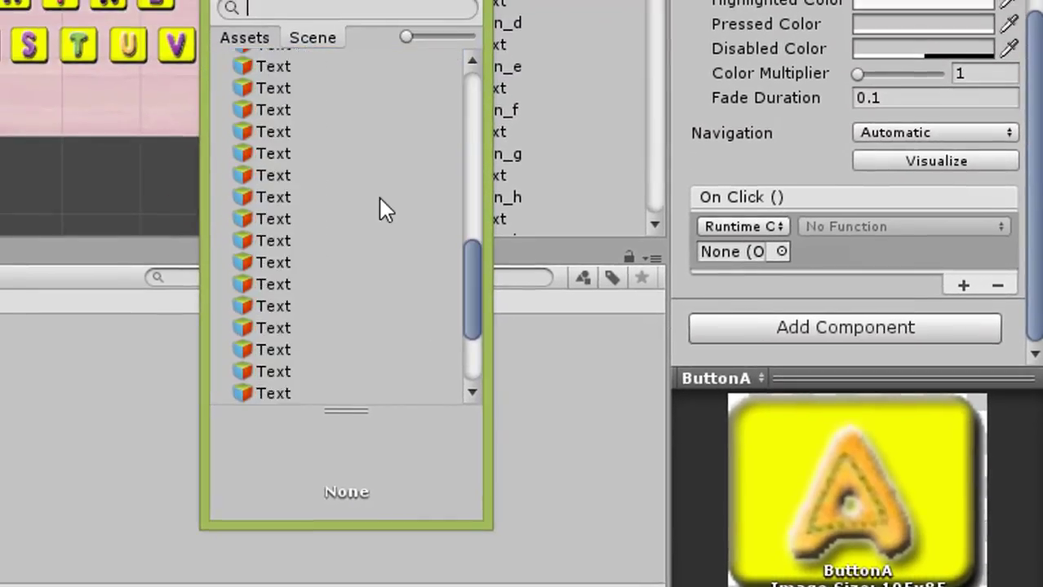
pyautogui.scroll(3, 380, 200)
pyautogui.click(335, 230)
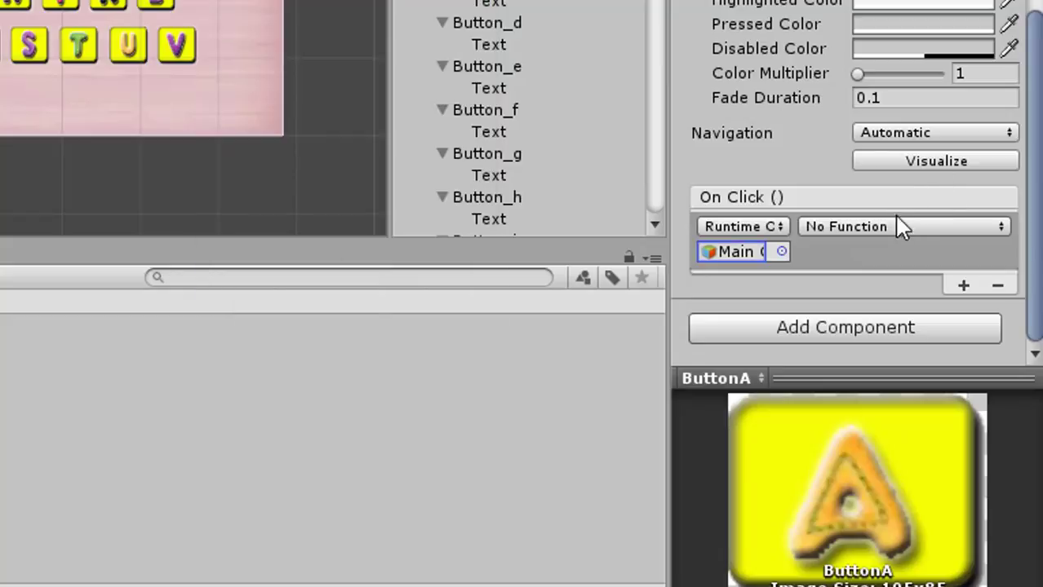
# Make ButtonA's On Click event call name.alphabetFunction (string) with the argument "a", and run the scene briefly to test it
pyautogui.click(898, 226)
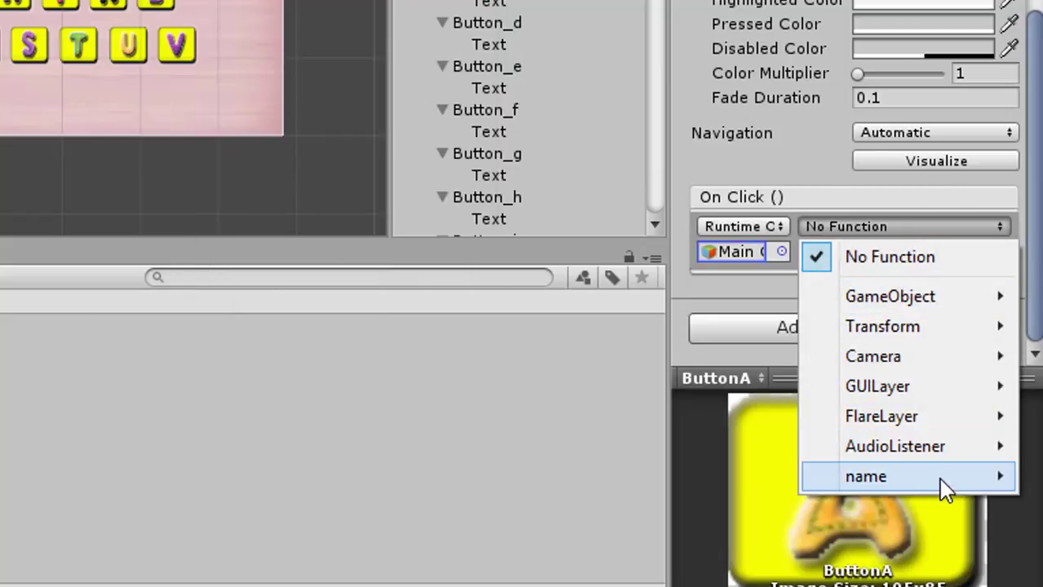
pyautogui.moveTo(906, 481)
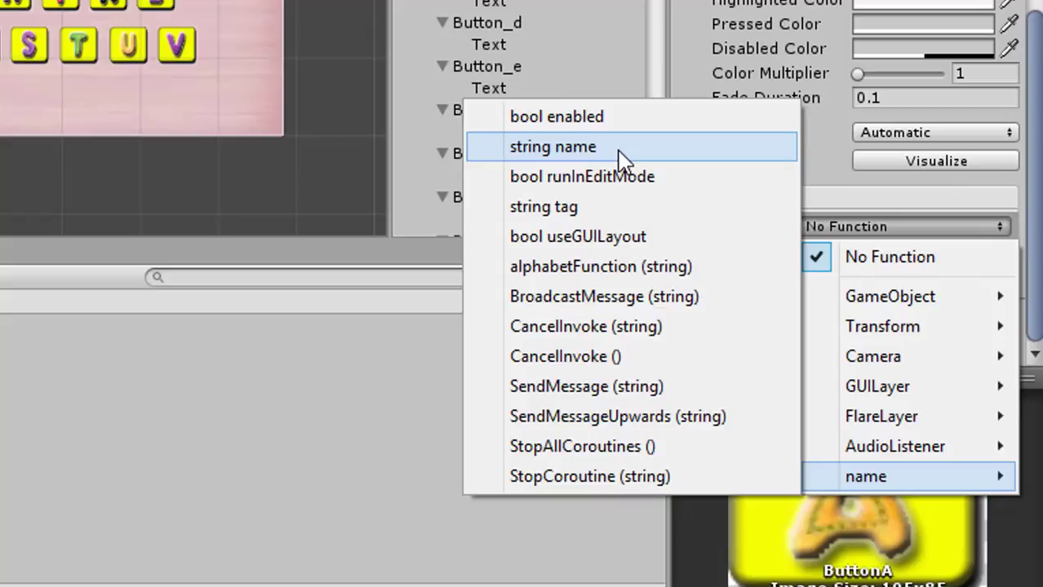
pyautogui.click(590, 276)
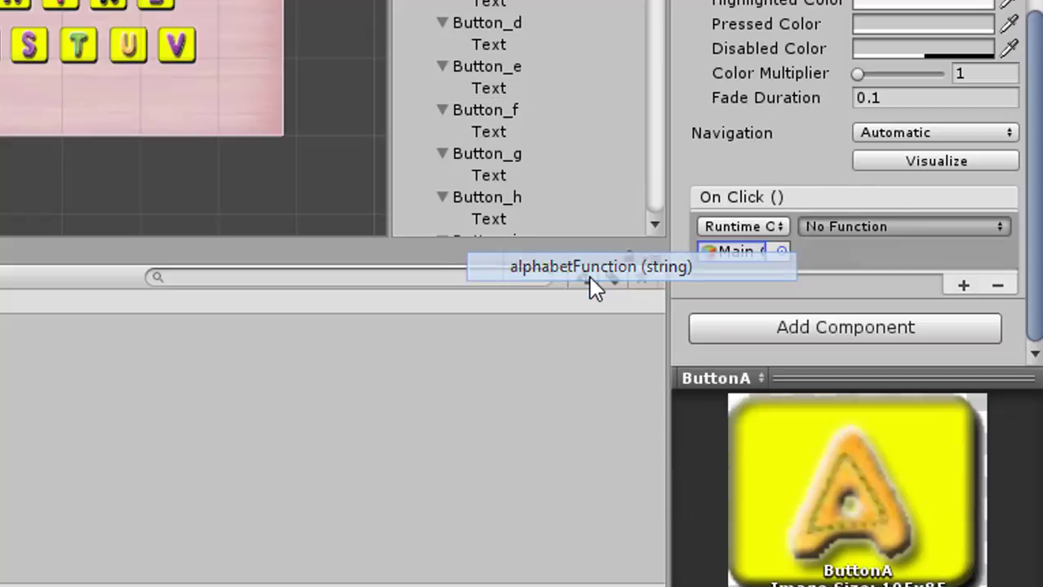
pyautogui.click(893, 253)
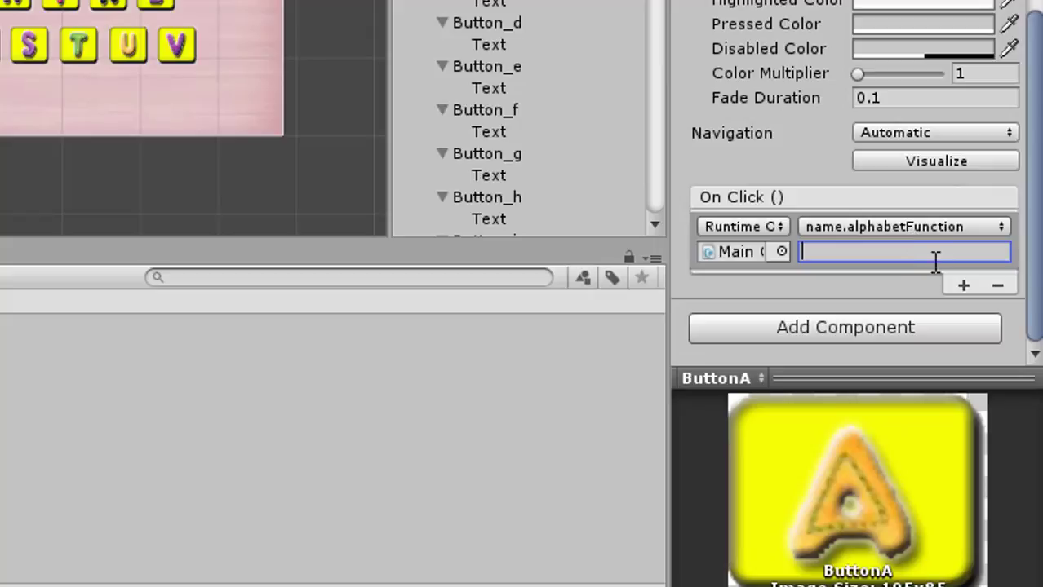
pyautogui.write('a')
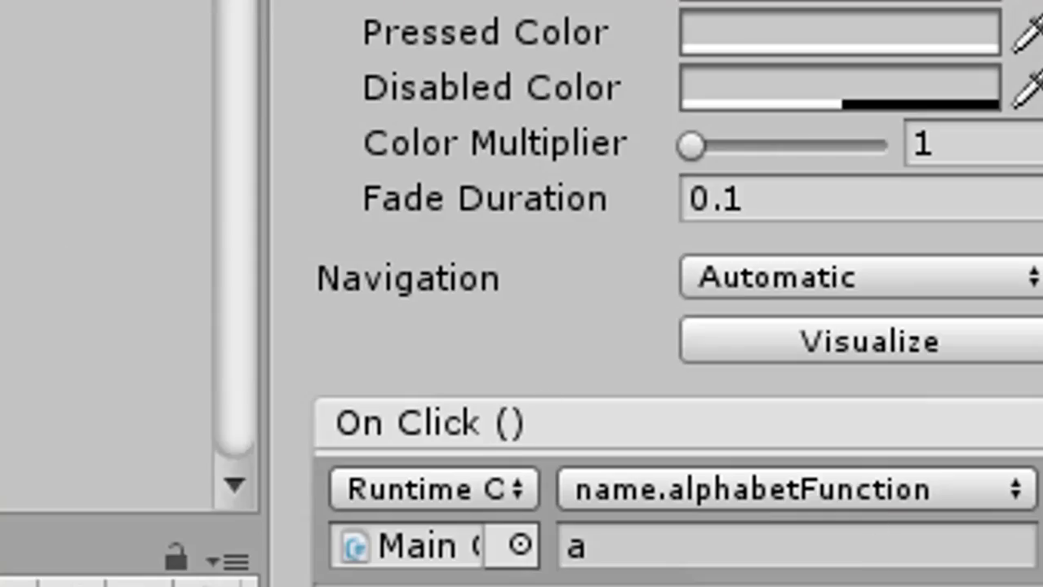
pyautogui.hotkey('ctrl', 'p')
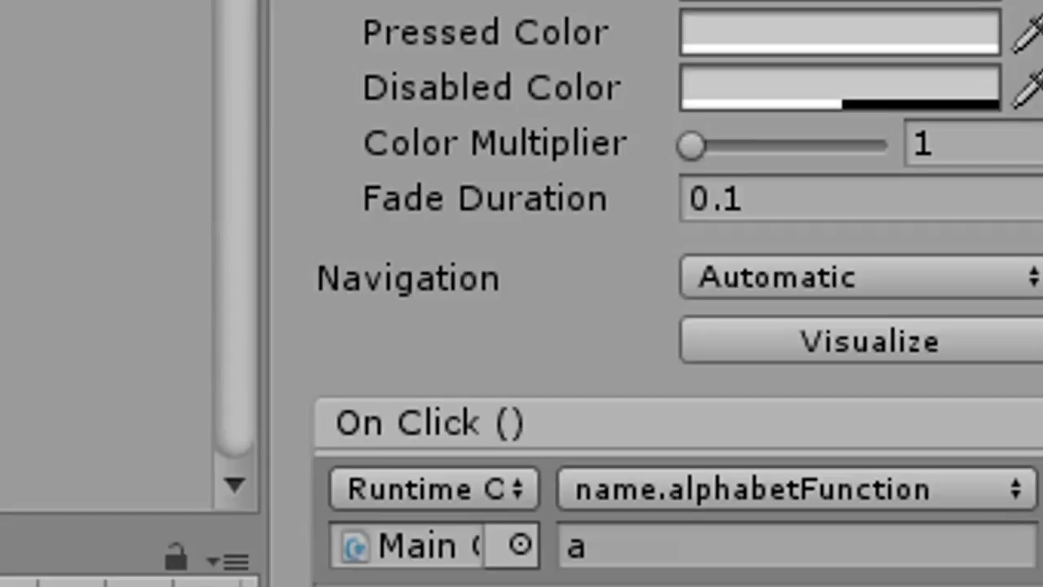
pyautogui.hotkey('ctrl', 'p')
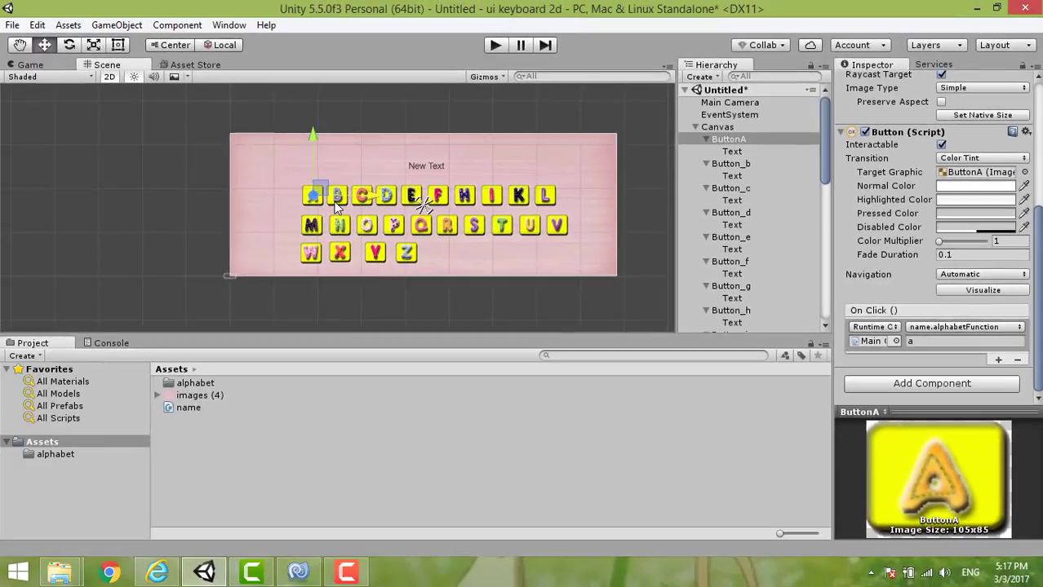
# Add an On Click event entry to Button_b with the Main Camera as its target object
pyautogui.click(336, 202)
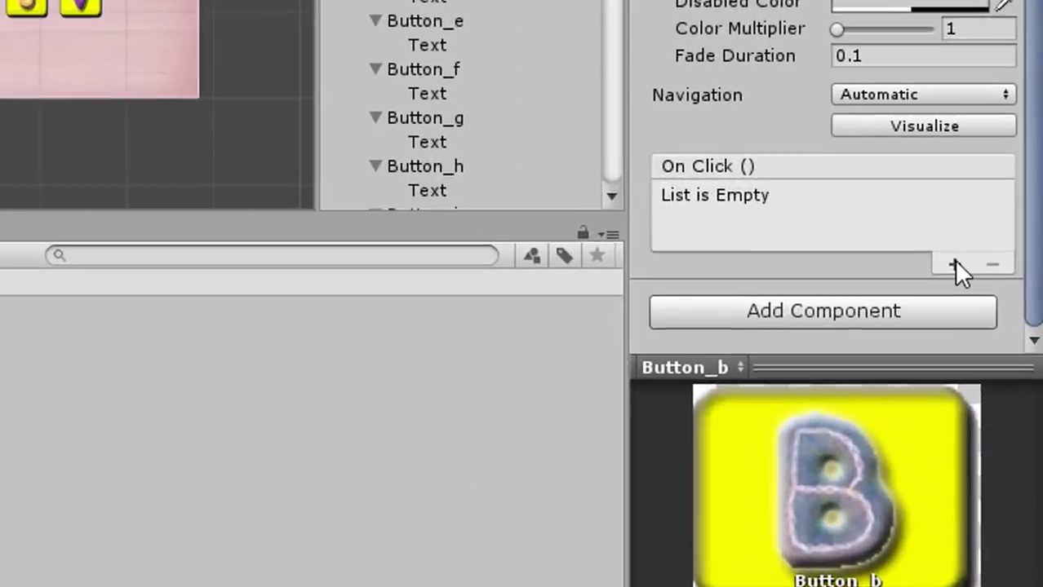
pyautogui.click(995, 359)
pyautogui.click(895, 340)
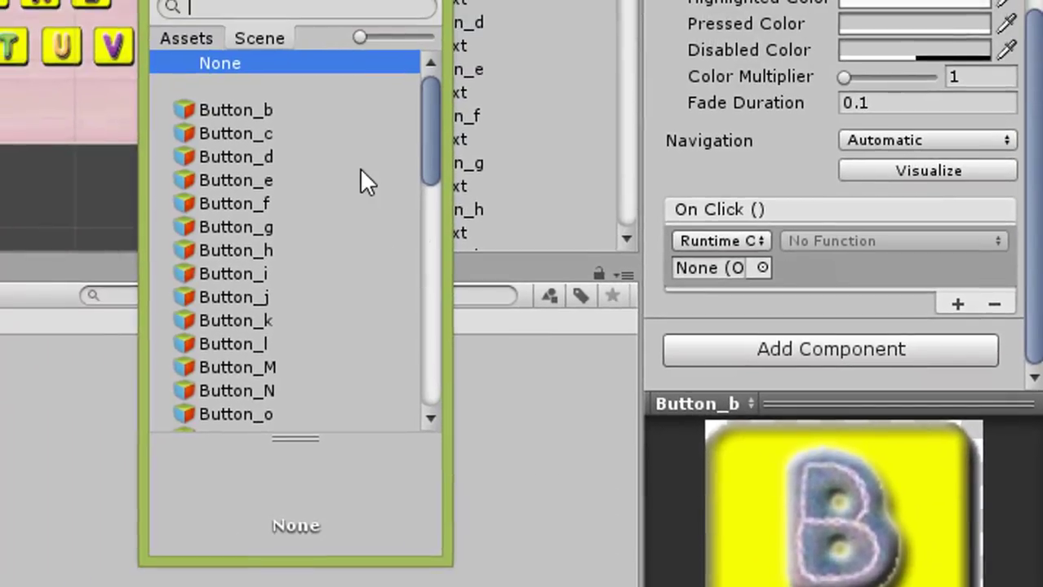
pyautogui.scroll(-10, 295, 131)
pyautogui.scroll(4, 215, 81)
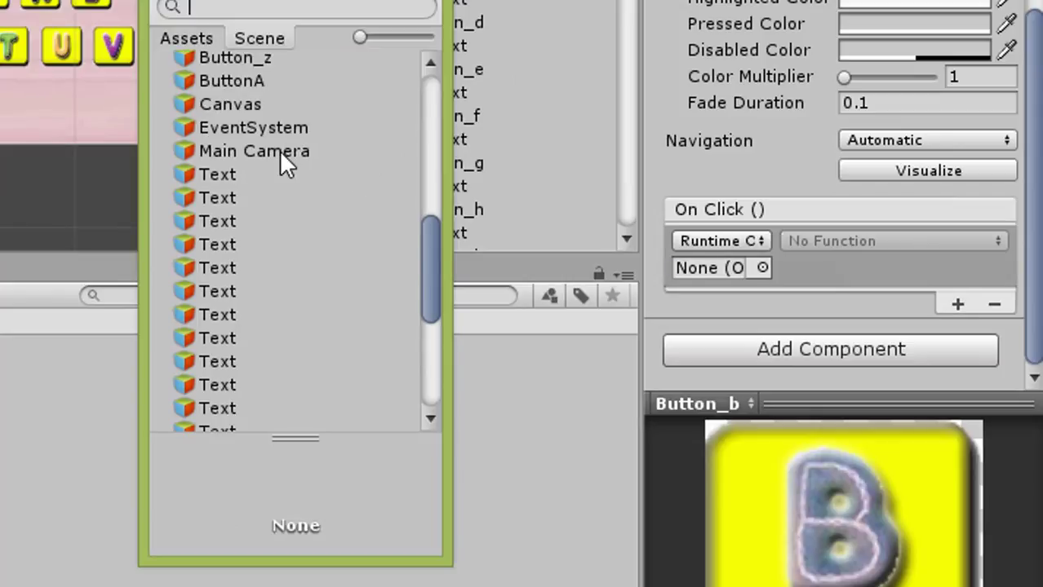
pyautogui.click(281, 153)
pyautogui.press('Return')
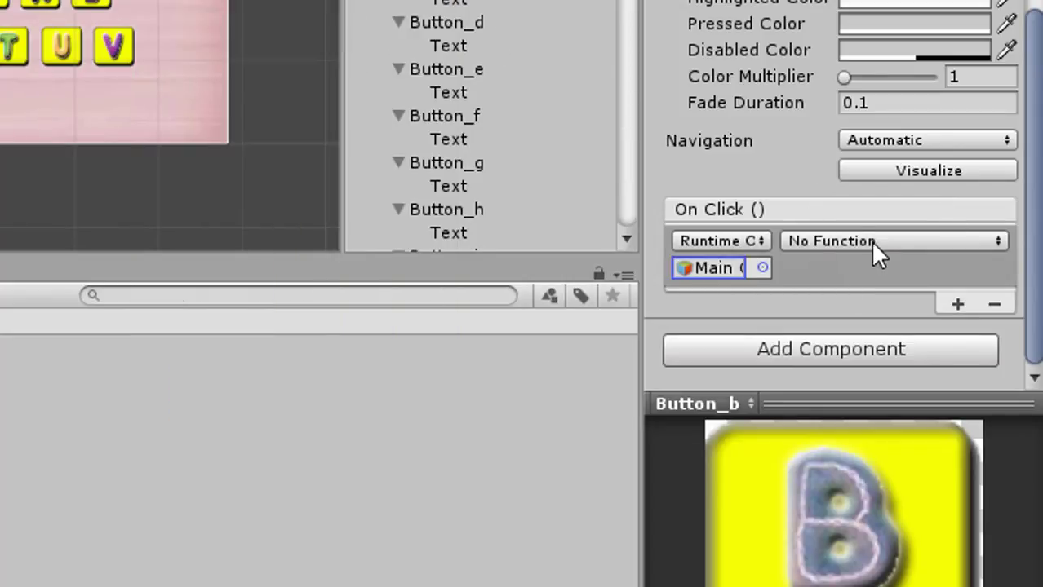
# Make Button_b's On Click event call name.alphabetFunction (string) with the argument "b"
pyautogui.click(869, 239)
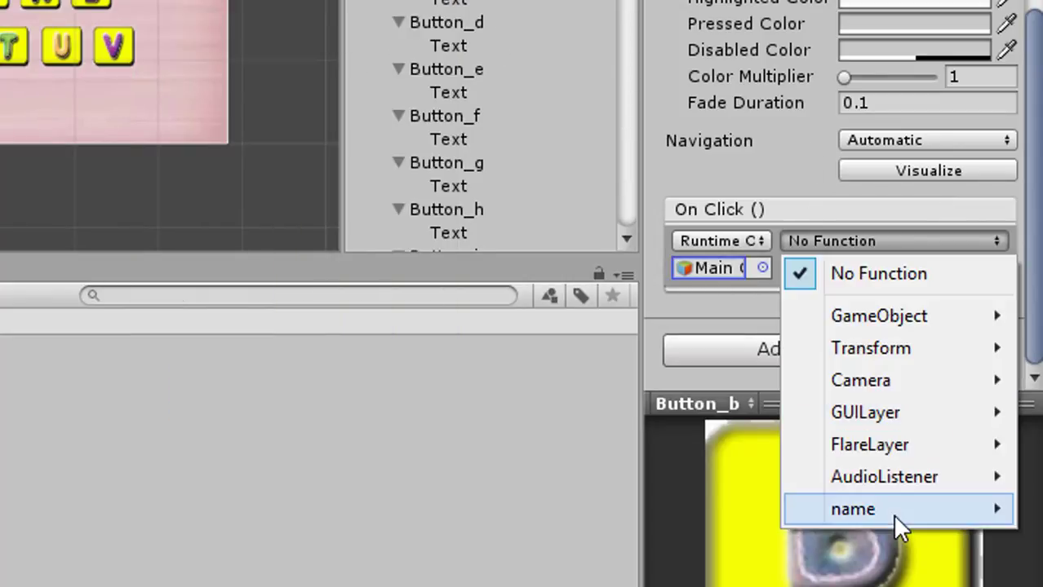
pyautogui.moveTo(893, 514)
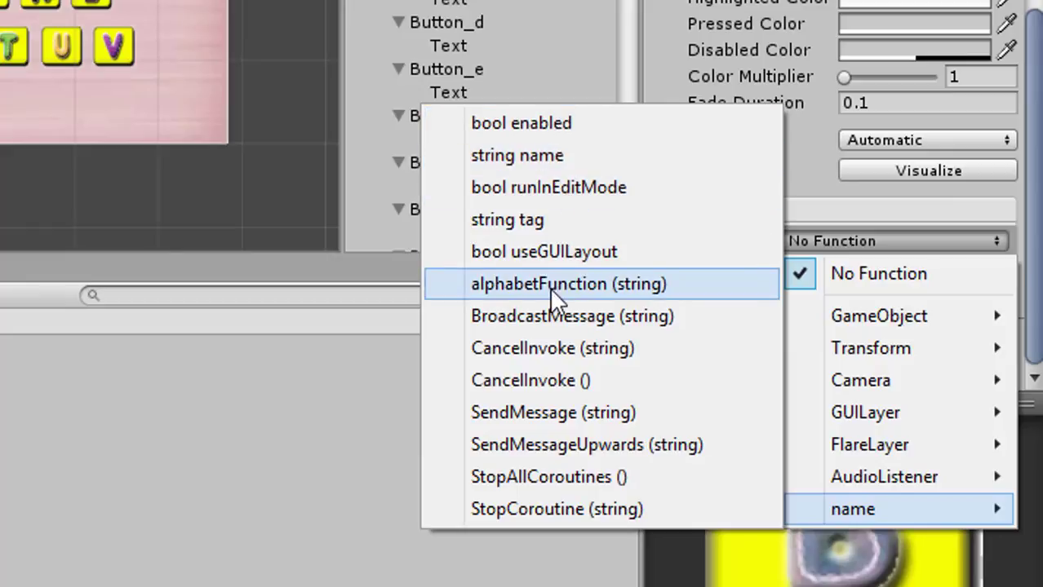
pyautogui.click(592, 289)
pyautogui.click(838, 276)
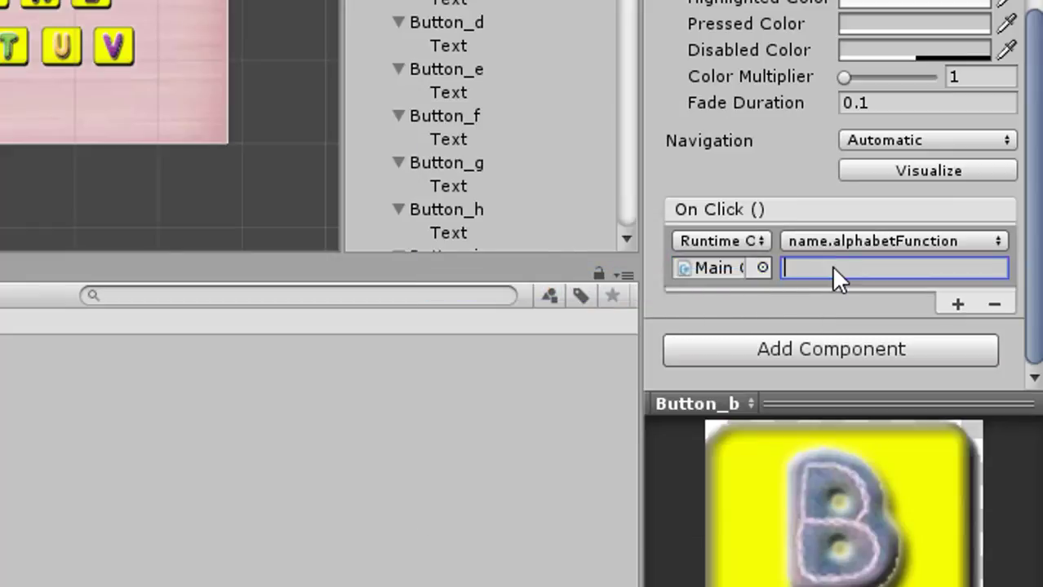
pyautogui.write('b')
# Add an On Click event entry to Button_c with the Main Camera as its target object
pyautogui.click(571, 70)
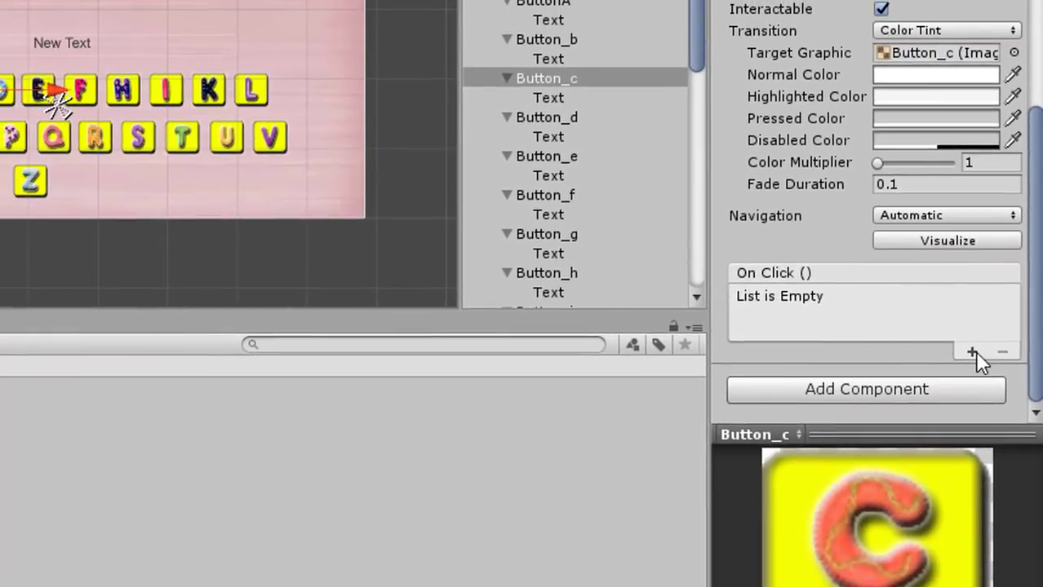
pyautogui.click(971, 348)
pyautogui.click(806, 322)
pyautogui.scroll(-9, 447, 261)
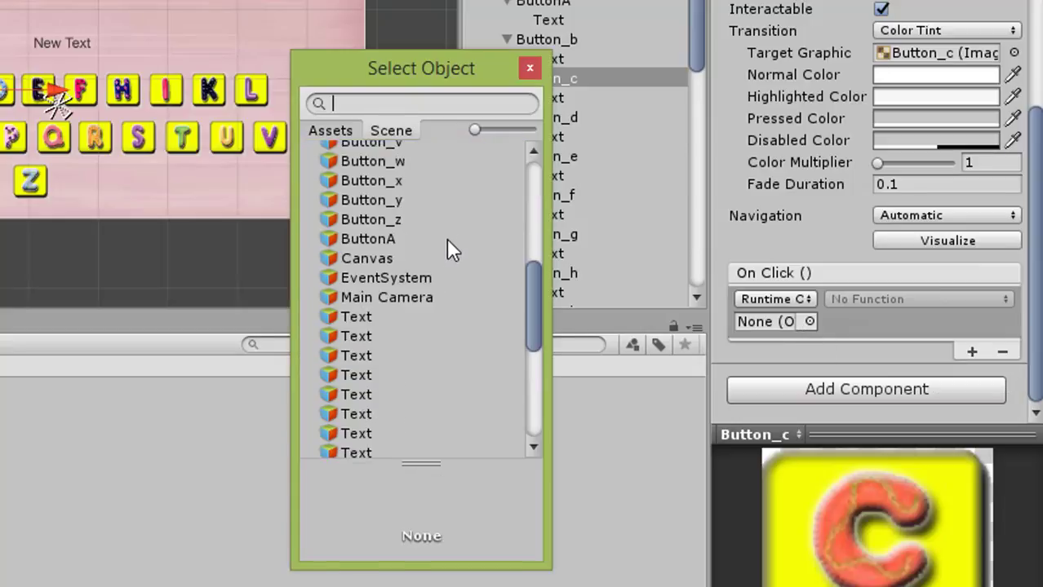
pyautogui.scroll(2, 410, 279)
pyautogui.click(412, 288)
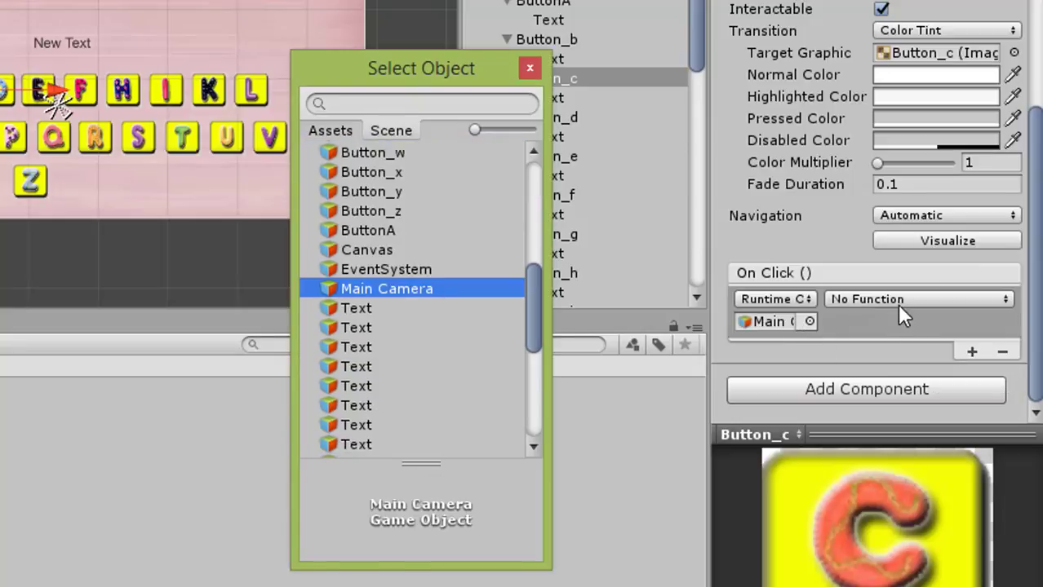
# Make Button_c's On Click event call name.alphabetFunction (string) with the argument "c"
pyautogui.click(896, 299)
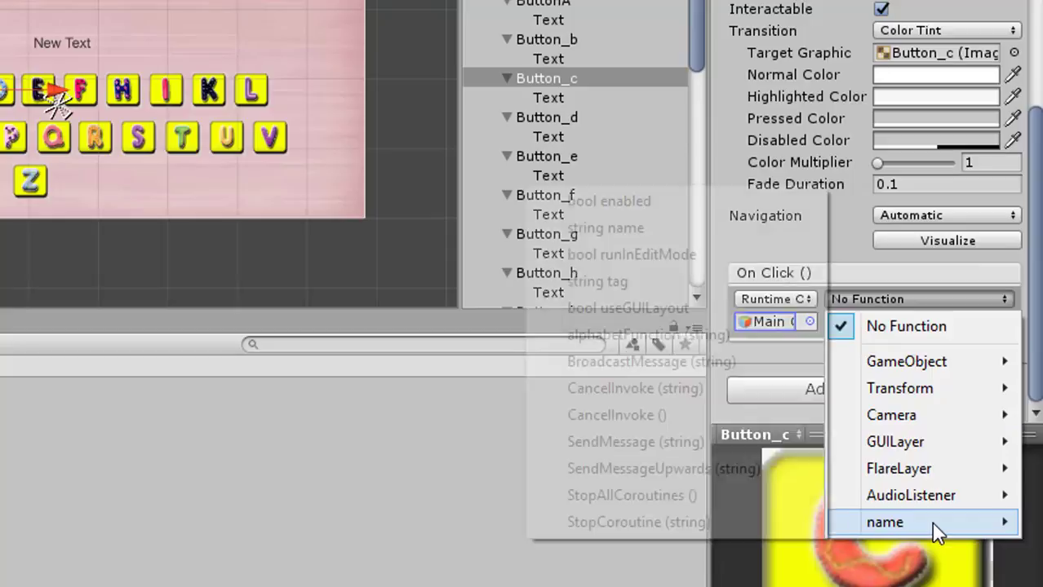
pyautogui.moveTo(930, 529)
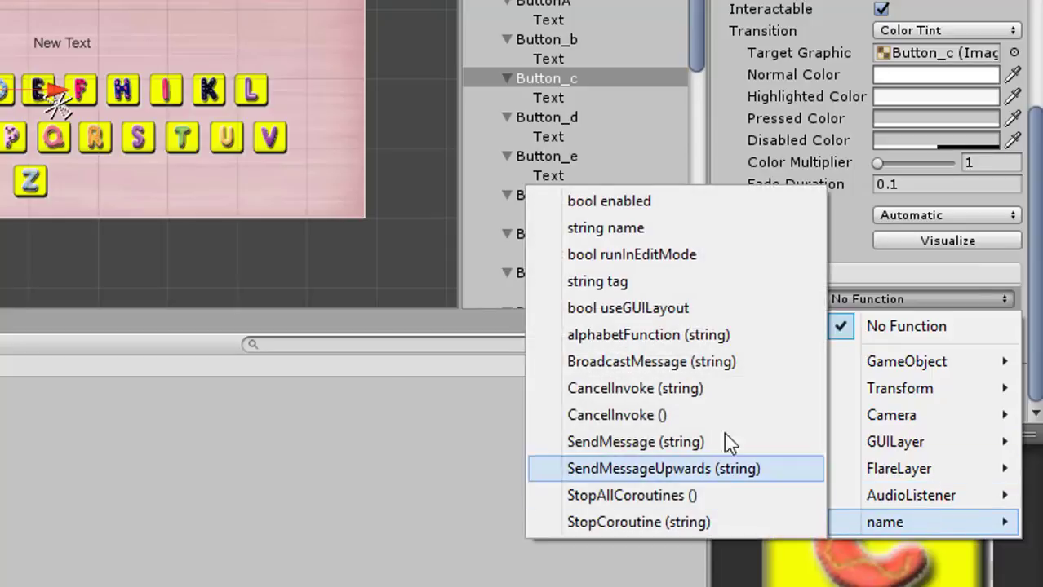
pyautogui.click(712, 331)
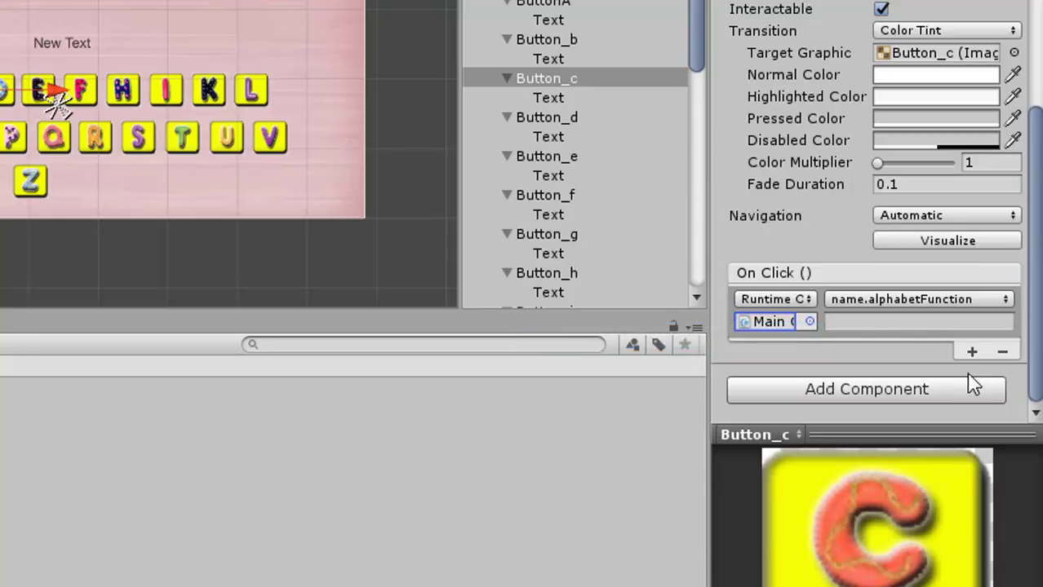
pyautogui.click(915, 322)
pyautogui.write('c')
pyautogui.press('Return')
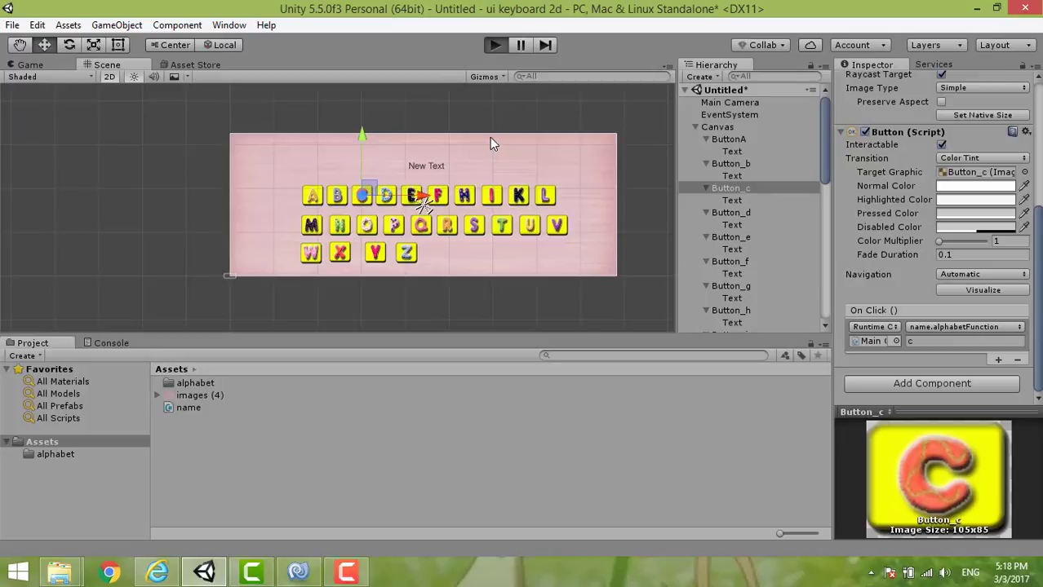
# Run the scene and write "abcbabc" with the on-screen A, B and C buttons to test them
pyautogui.hotkey('ctrl', 'p')
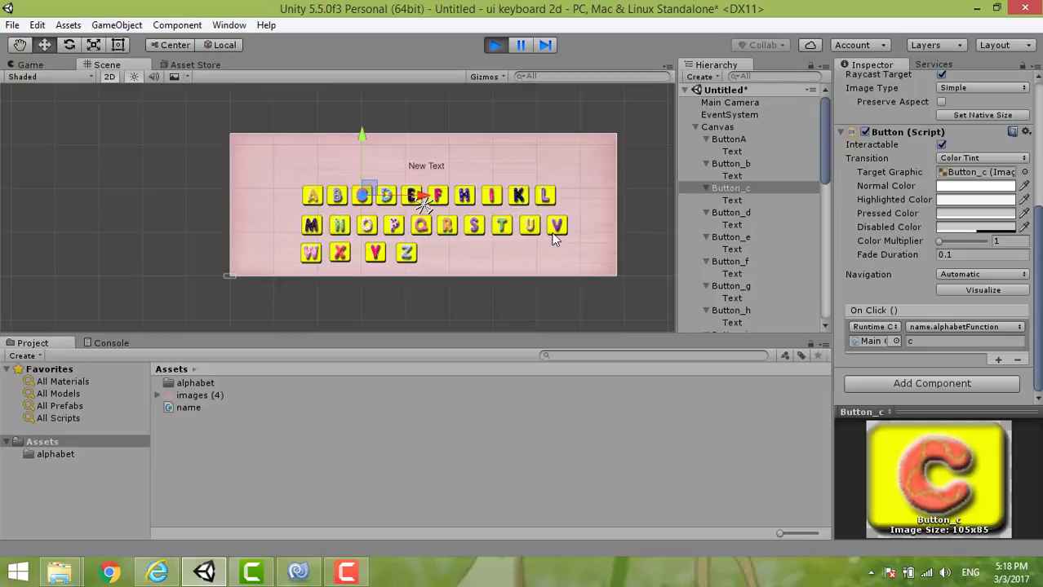
pyautogui.click(155, 200)
pyautogui.click(187, 200)
pyautogui.click(224, 200)
pyautogui.click(188, 199)
pyautogui.click(155, 202)
pyautogui.click(189, 200)
pyautogui.click(230, 202)
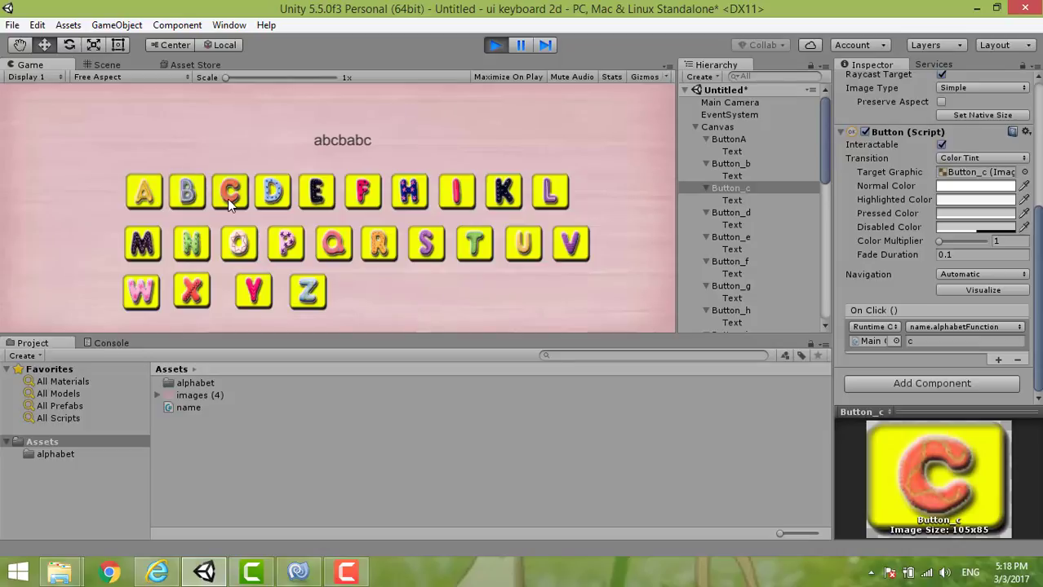
# Test repeated input by writing six a's, five b's and five c's with the on-screen buttons, and stop the scene
pyautogui.click(146, 191)
pyautogui.click(146, 191)
pyautogui.click(146, 191)
pyautogui.click(146, 191)
pyautogui.click(146, 190)
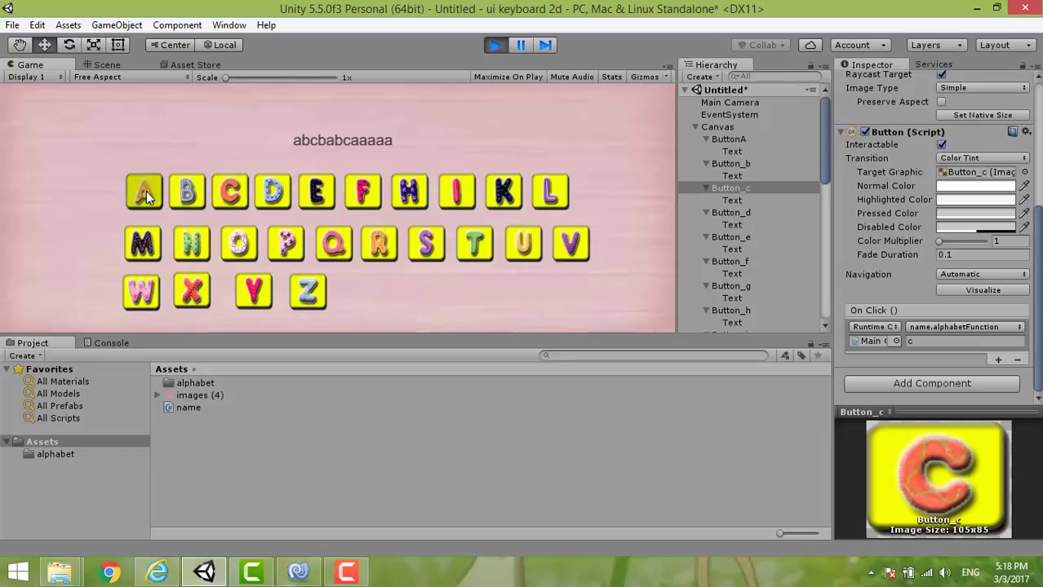
pyautogui.click(146, 191)
pyautogui.click(195, 198)
pyautogui.click(194, 199)
pyautogui.click(195, 198)
pyautogui.click(196, 199)
pyautogui.click(196, 199)
pyautogui.click(229, 196)
pyautogui.click(228, 196)
pyautogui.click(228, 196)
pyautogui.click(229, 196)
pyautogui.click(229, 196)
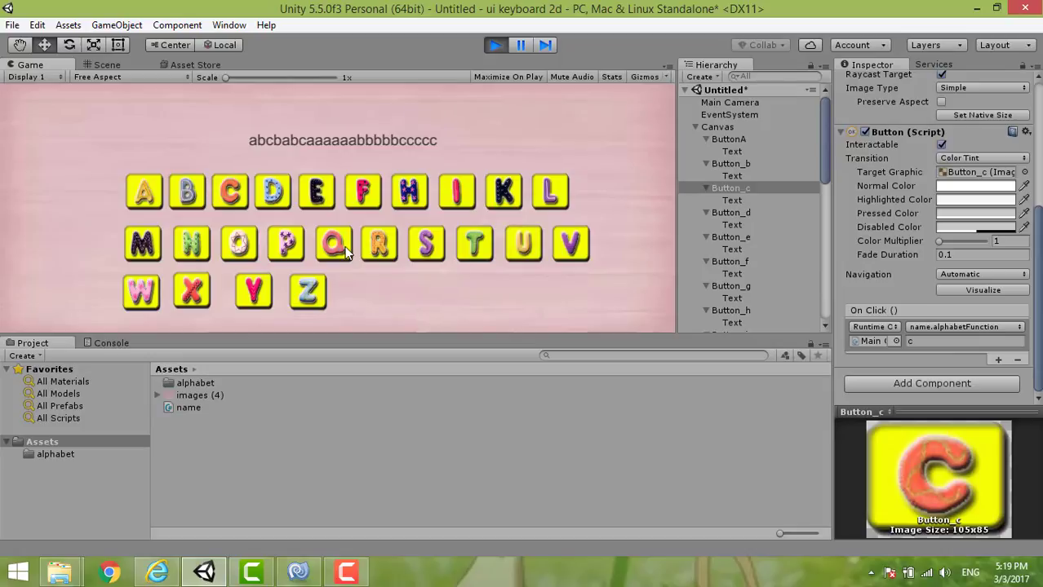
pyautogui.click(496, 45)
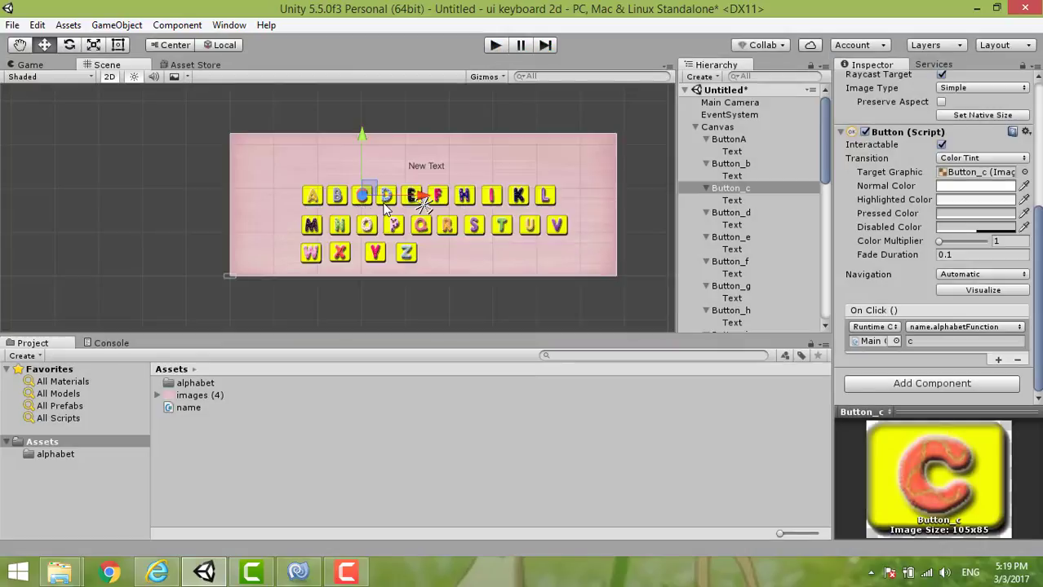
# Add an On Click event entry to Button_d with the Main Camera as its target object
pyautogui.click(385, 202)
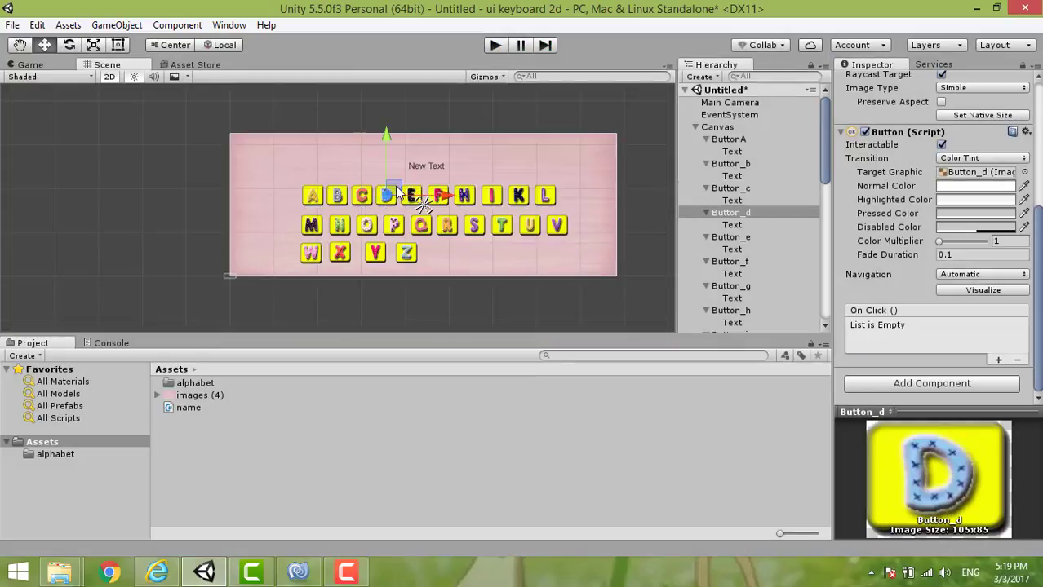
pyautogui.click(998, 359)
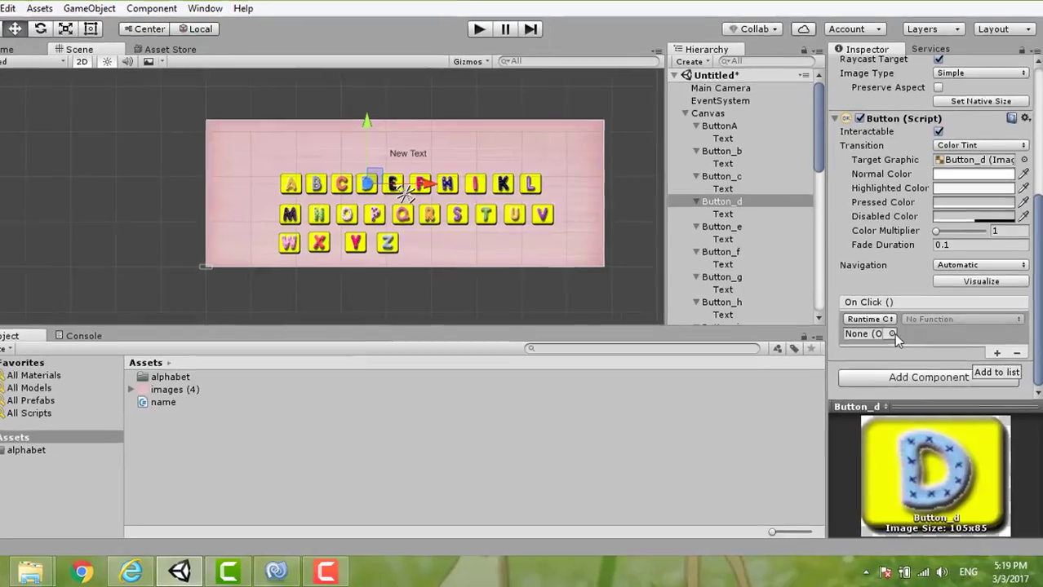
pyautogui.click(895, 342)
pyautogui.scroll(-10, 596, 209)
pyautogui.scroll(5, 596, 208)
pyautogui.scroll(-6, 596, 206)
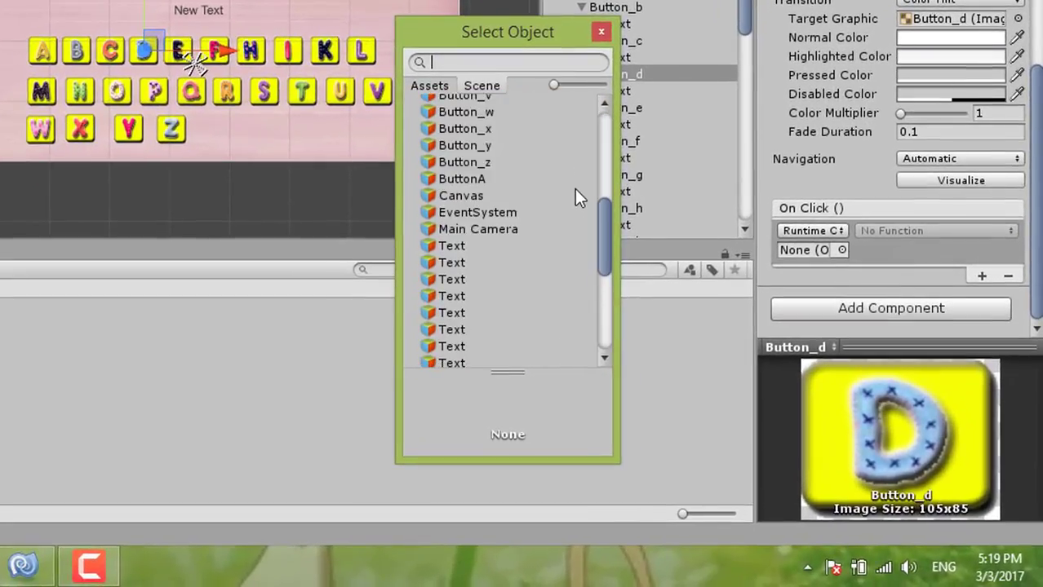
pyautogui.scroll(8, 563, 176)
pyautogui.doubleClick(498, 156)
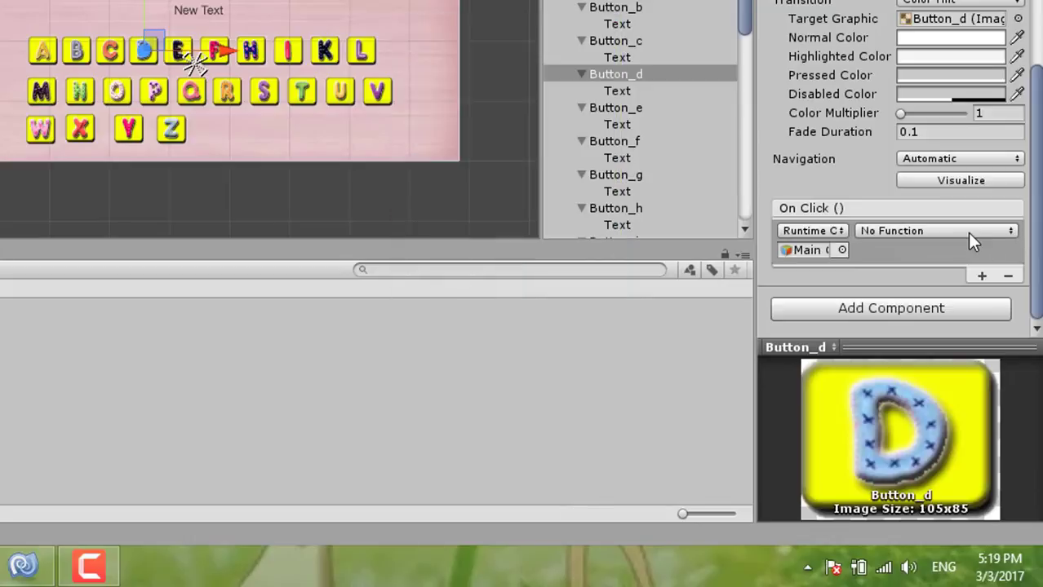
# Make Button_d's On Click event call name.alphabetFunction (string) with the capital argument "D"
pyautogui.click(932, 231)
pyautogui.moveTo(917, 422)
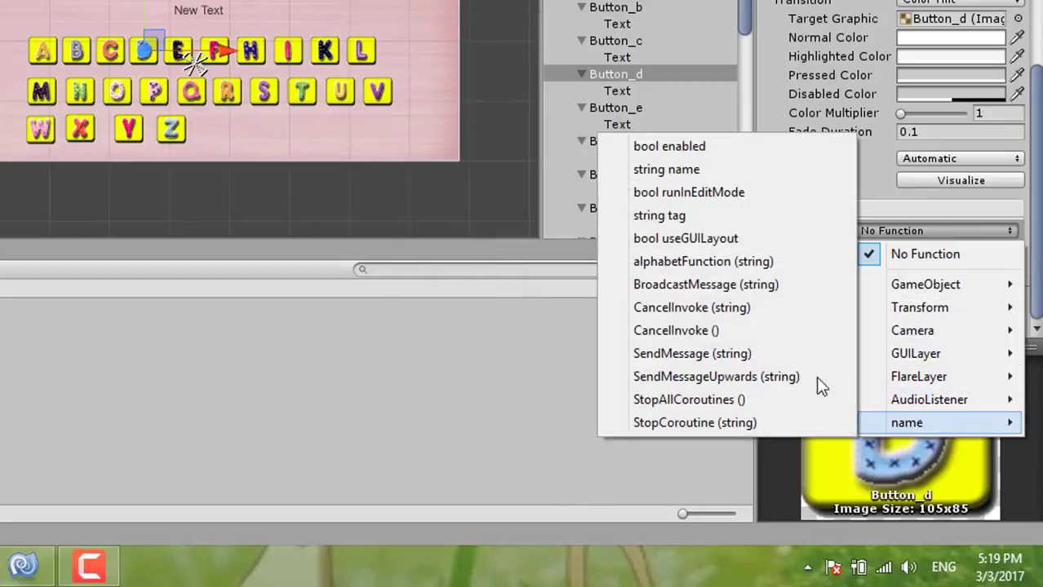
pyautogui.click(752, 265)
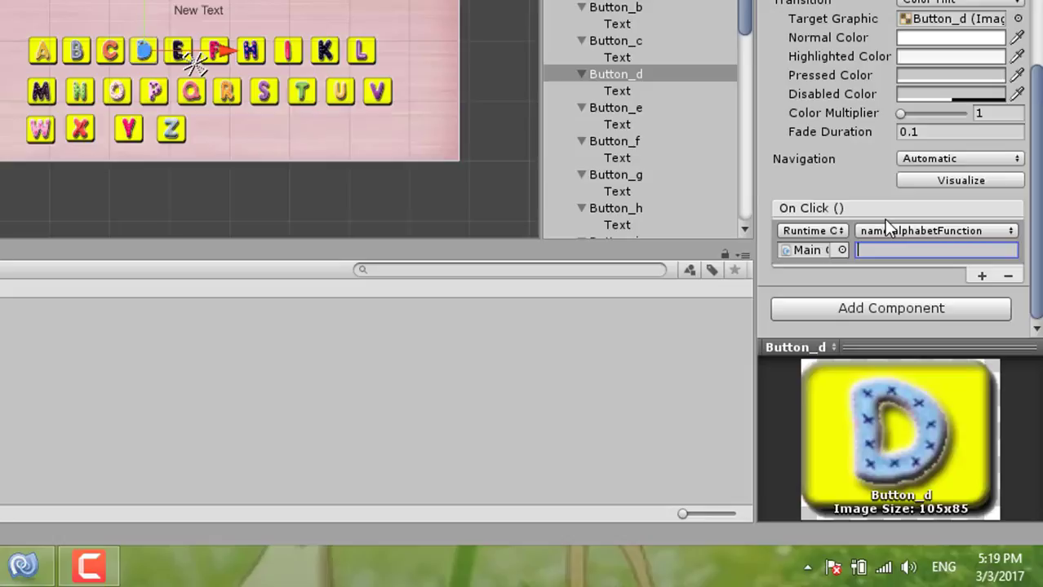
pyautogui.write('D')
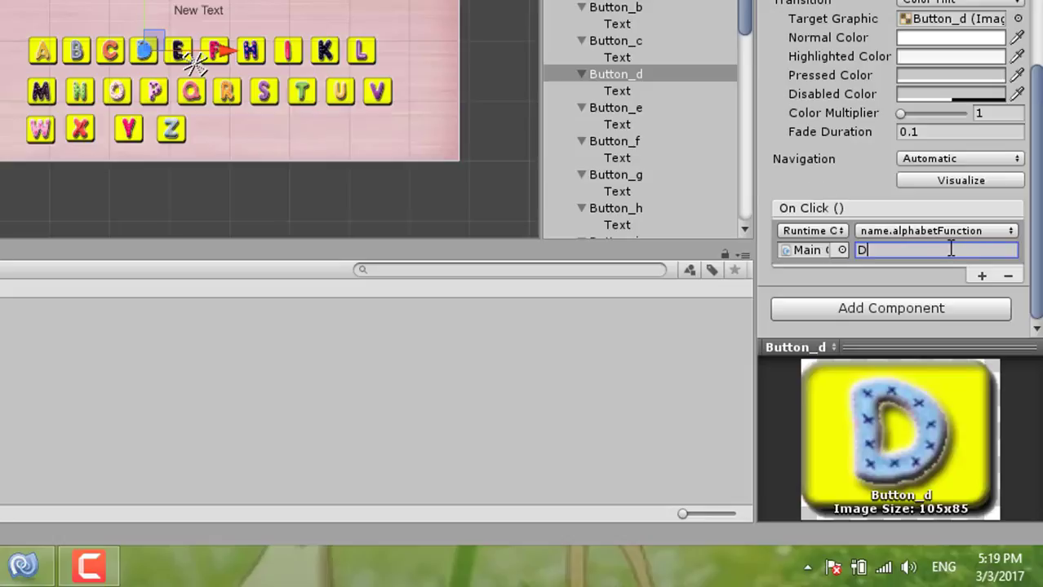
# Change the On Click arguments to capital letters, "C" for Button_c and "B" for Button_b
pyautogui.click(116, 56)
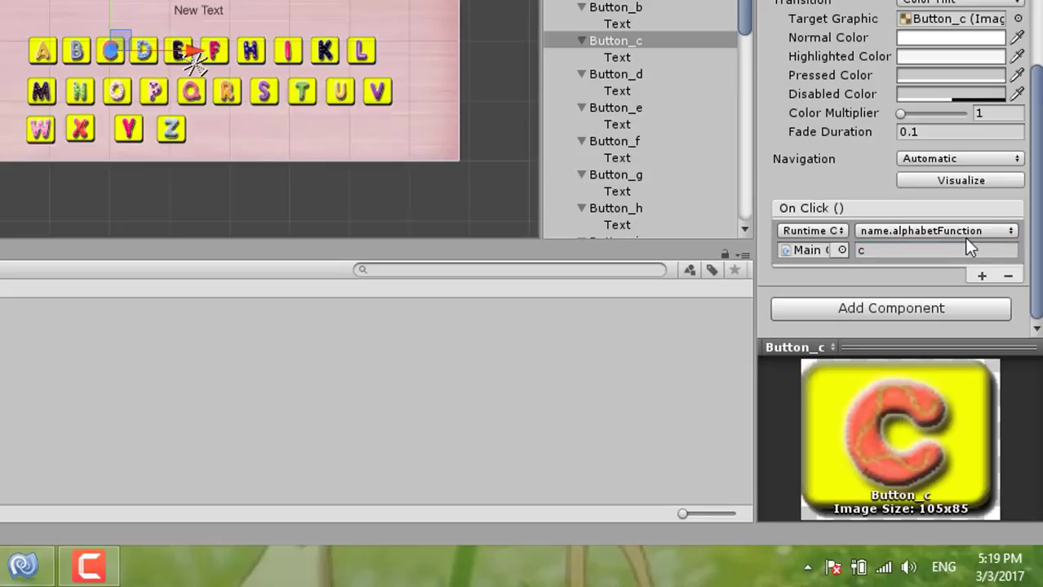
pyautogui.click(857, 251)
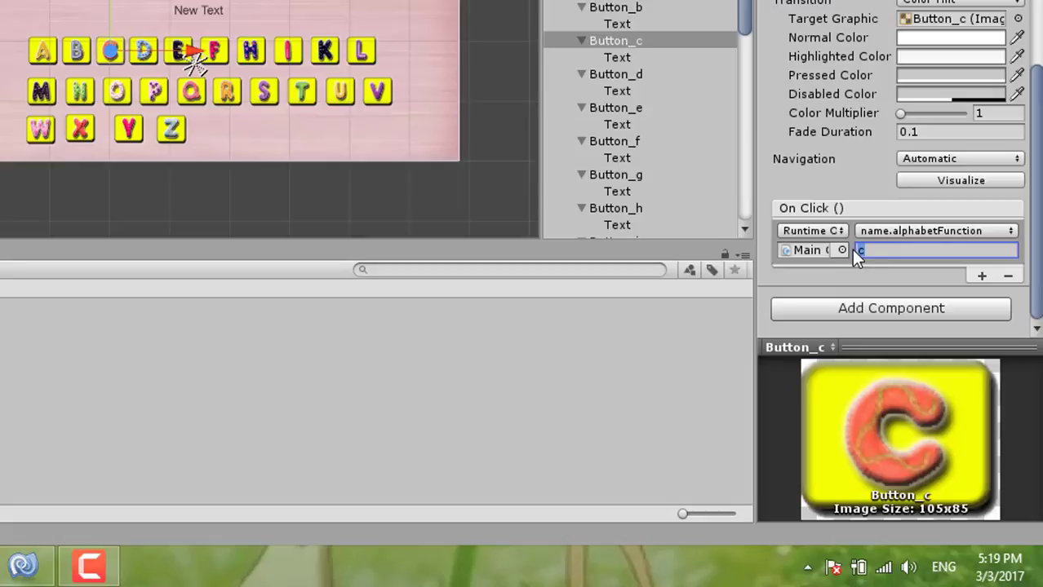
pyautogui.write('C')
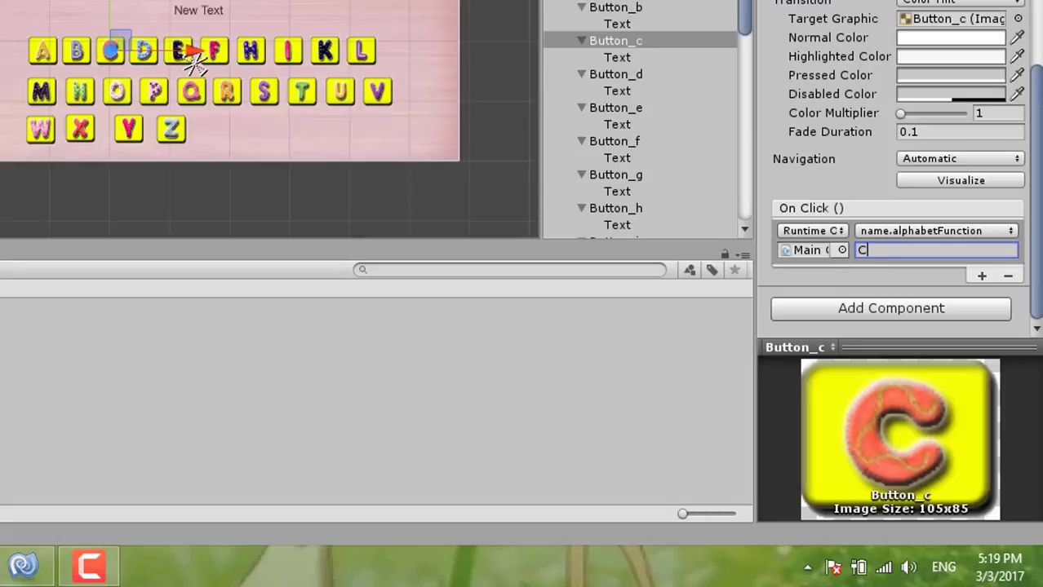
pyautogui.click(74, 57)
pyautogui.click(886, 249)
pyautogui.write('B')
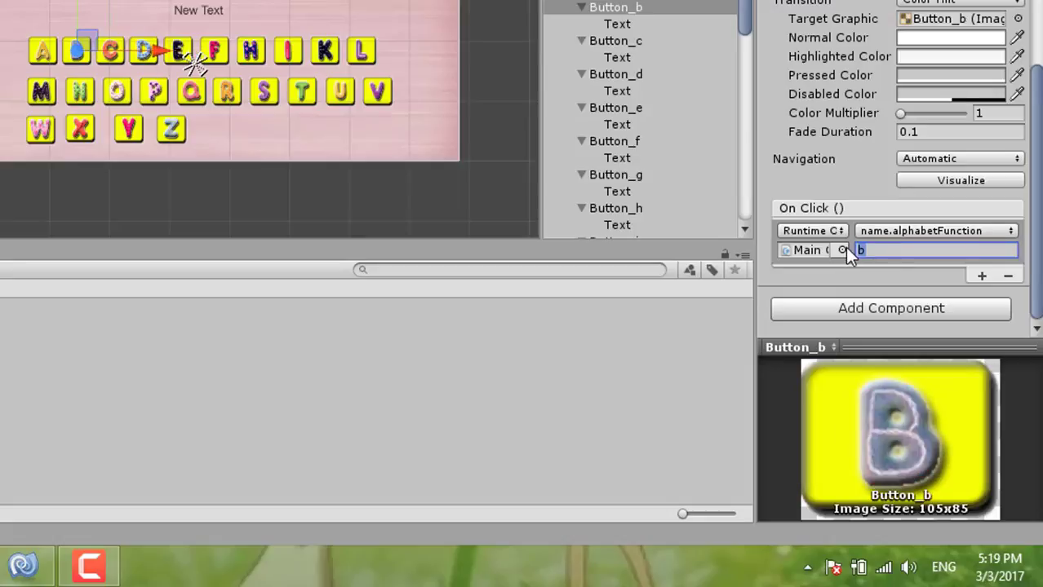
# Change ButtonA's On Click argument to the capital letter "A"
pyautogui.click(41, 52)
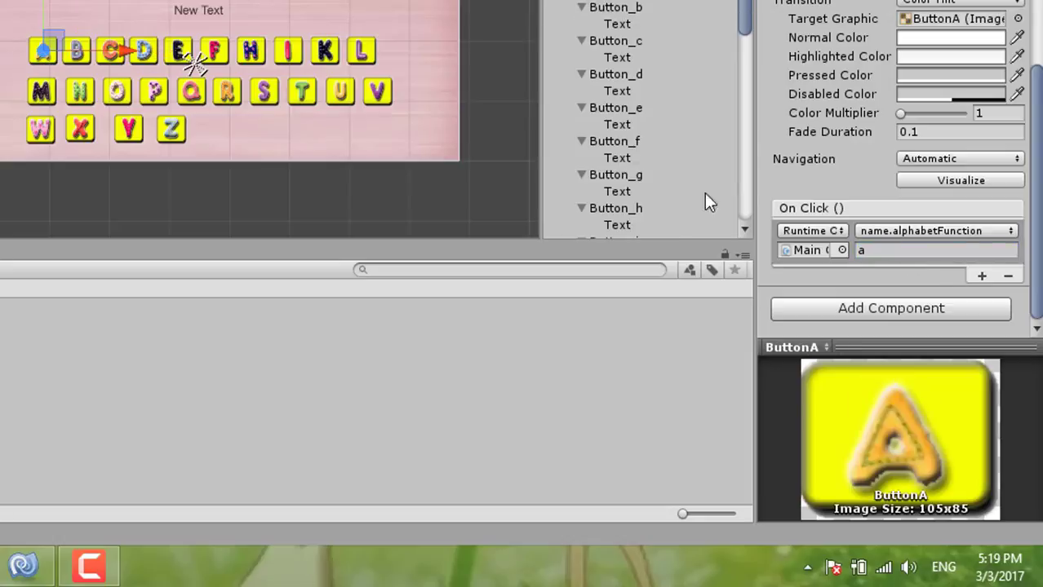
pyautogui.click(861, 250)
pyautogui.write('A')
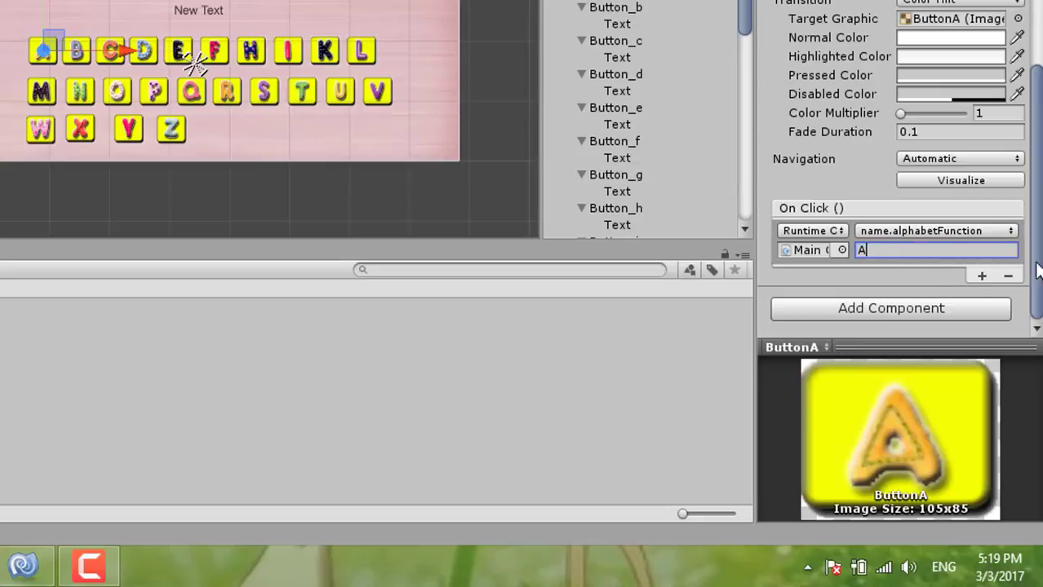
pyautogui.press('Return')
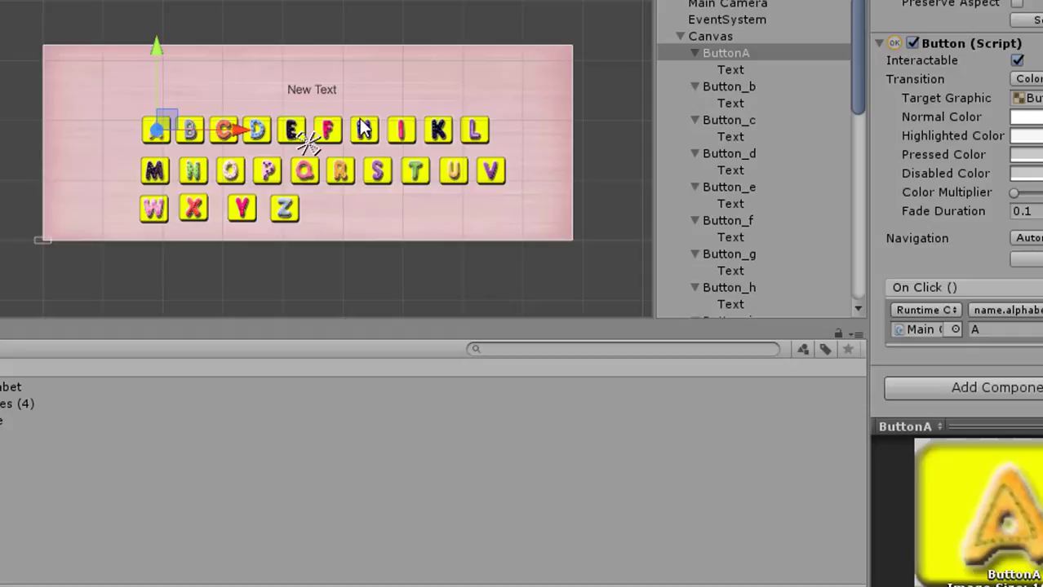
# Run the scene and write "ABCD" with the on-screen letter buttons to test the capital letters
pyautogui.scroll(3, 337, 133)
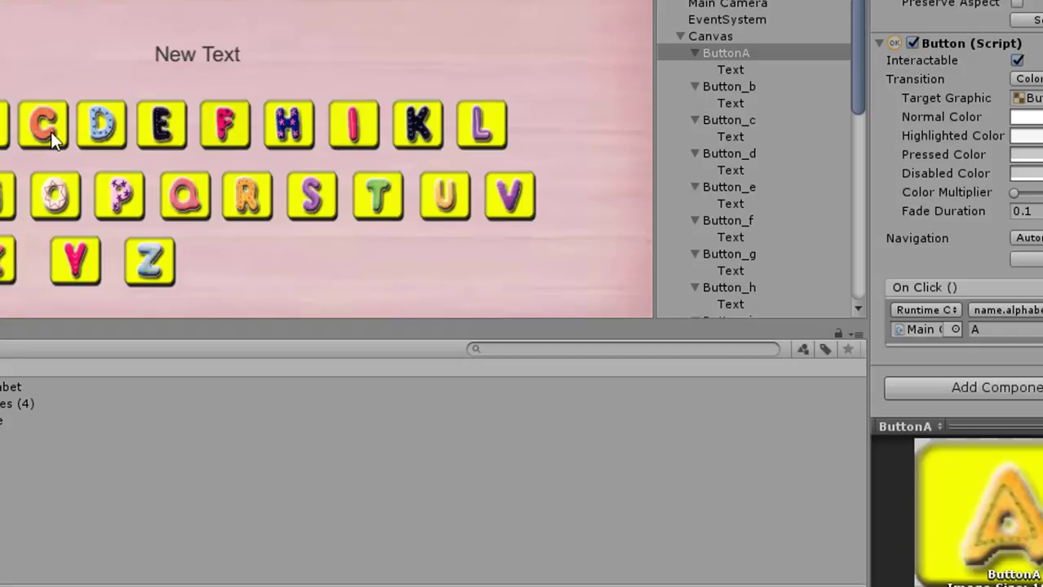
pyautogui.click(0, 124)
pyautogui.click(7, 126)
pyautogui.click(27, 129)
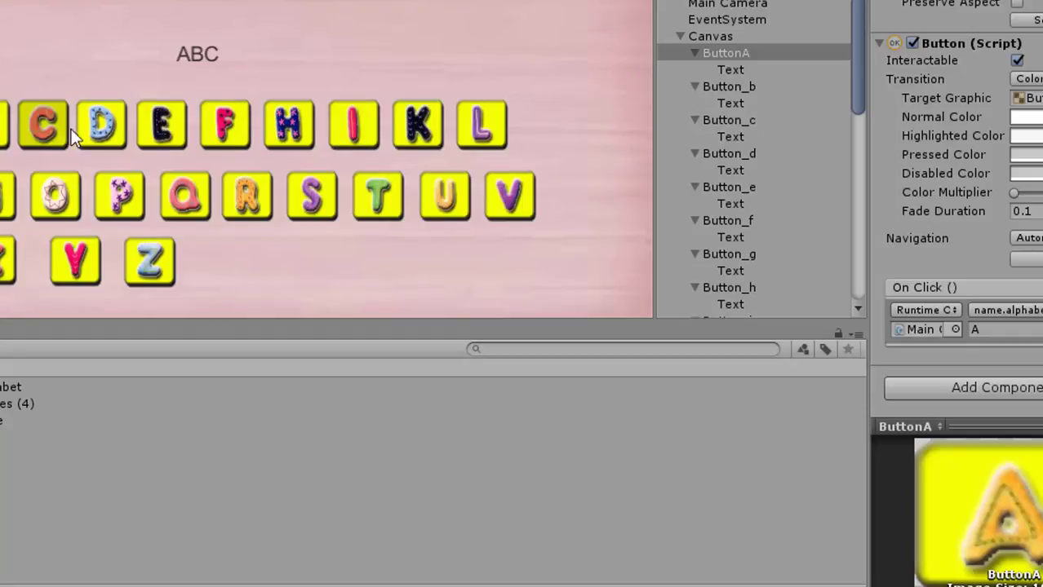
pyautogui.click(109, 126)
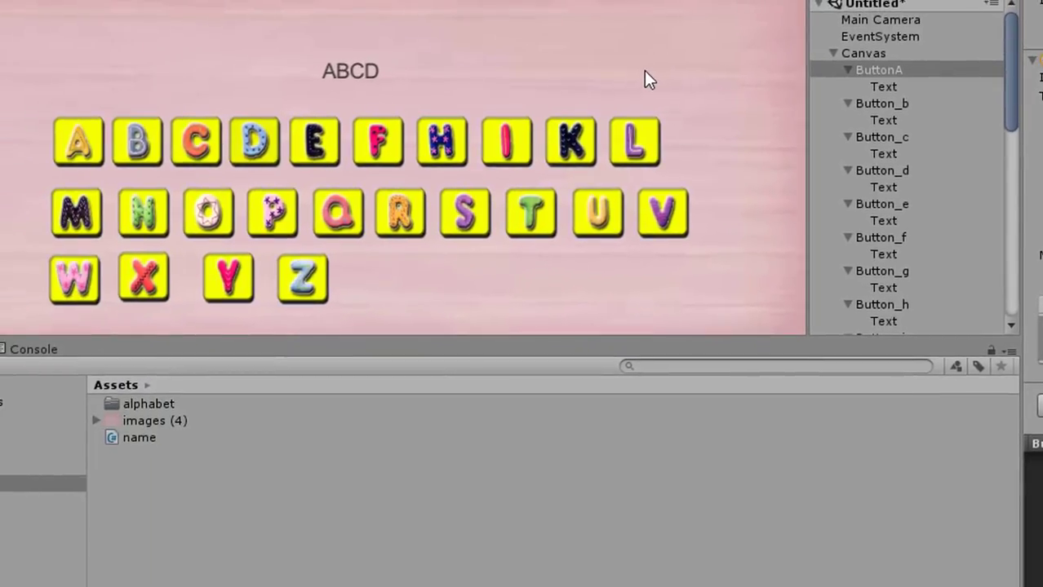